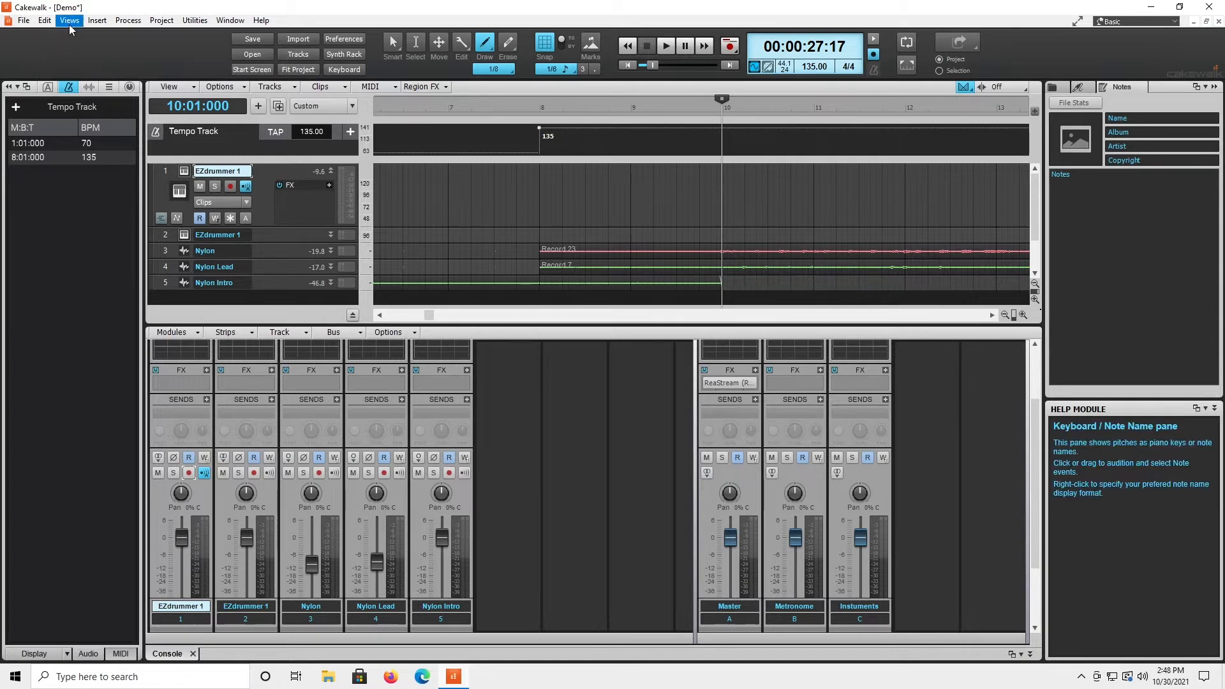
# Open the Piano Roll view for the EZdrummer 1 track and bring the octave around C3 into view.
pyautogui.click(69, 23)
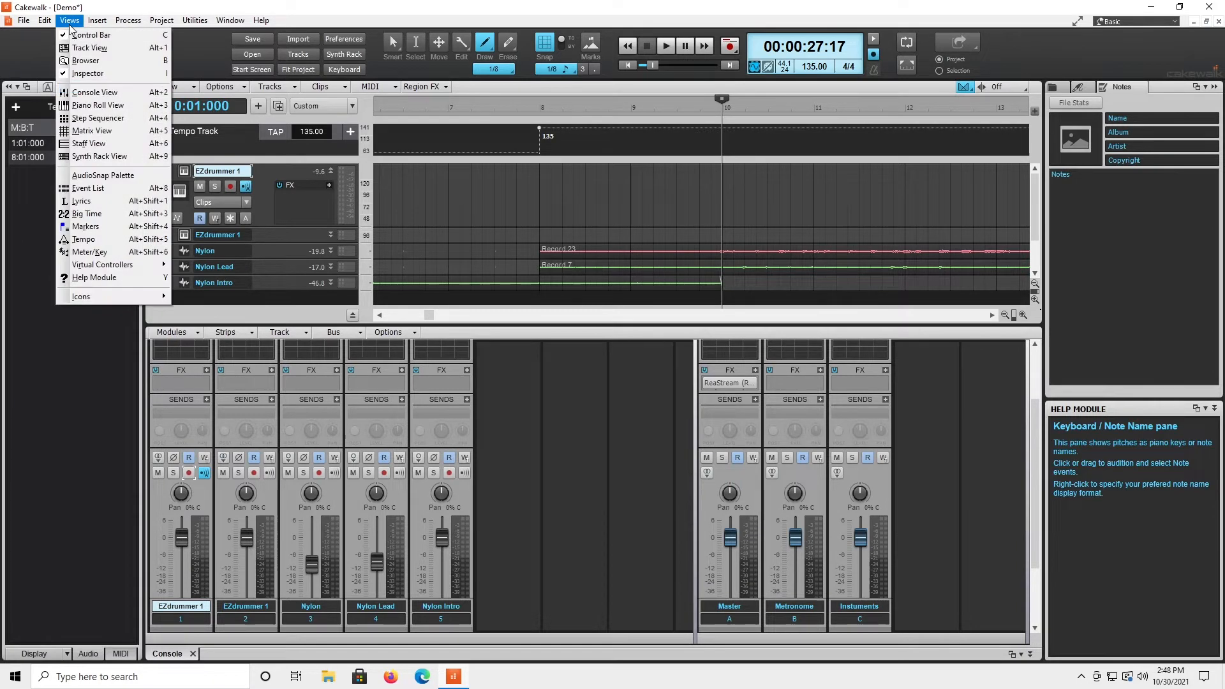
pyautogui.click(93, 105)
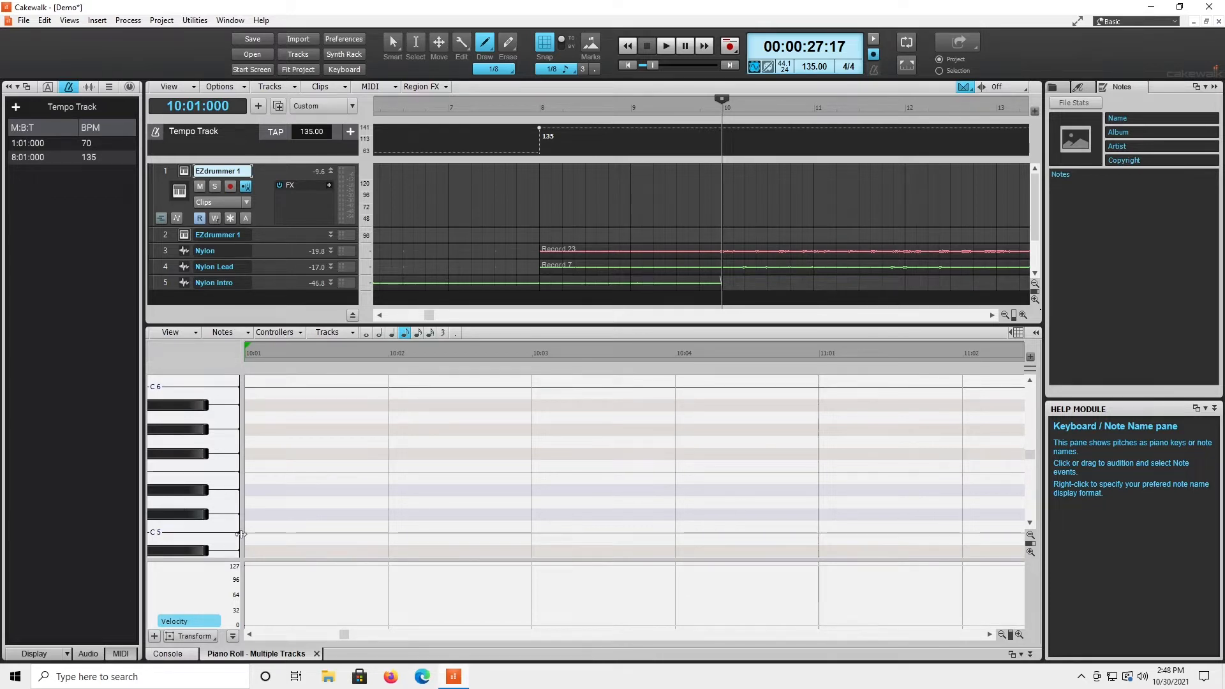
pyautogui.scroll(-3, 178, 454)
pyautogui.scroll(-5, 178, 454)
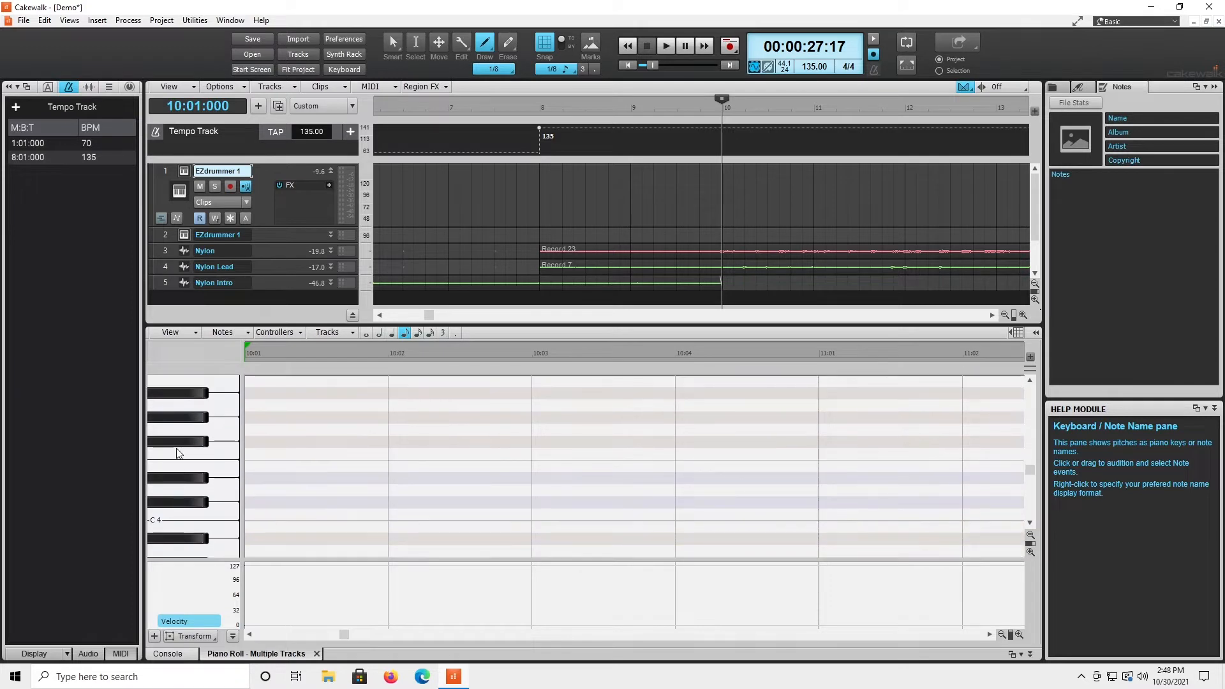
pyautogui.scroll(-1, 178, 469)
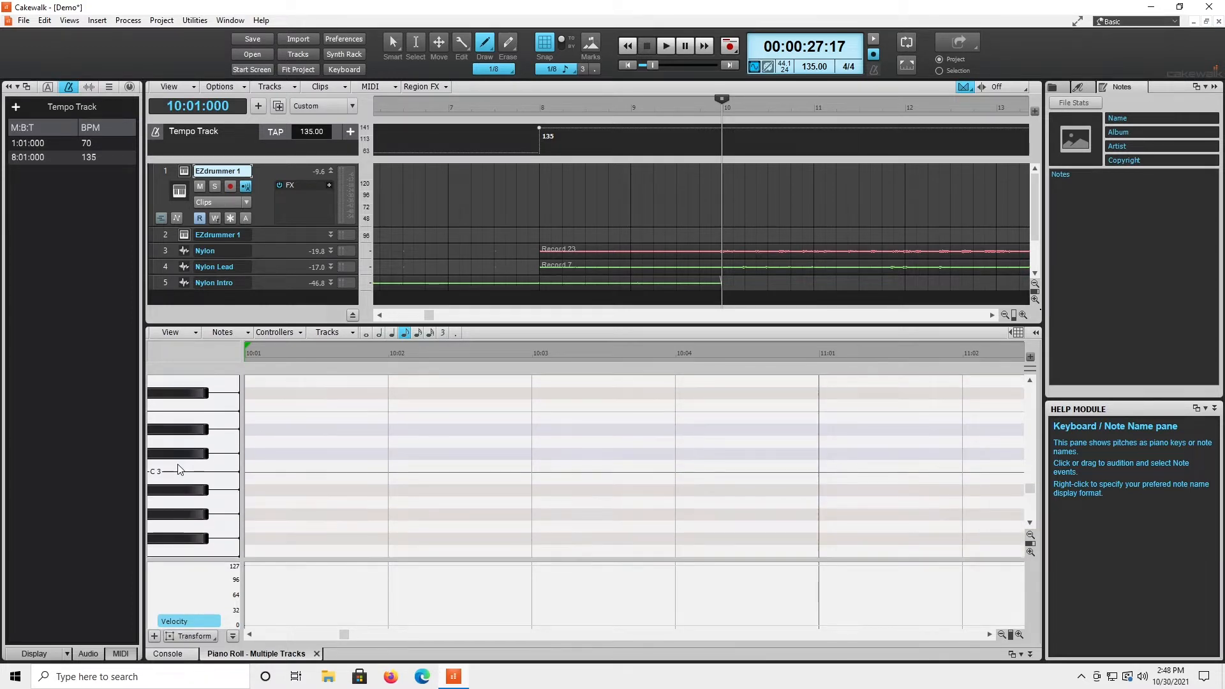
pyautogui.click(69, 21)
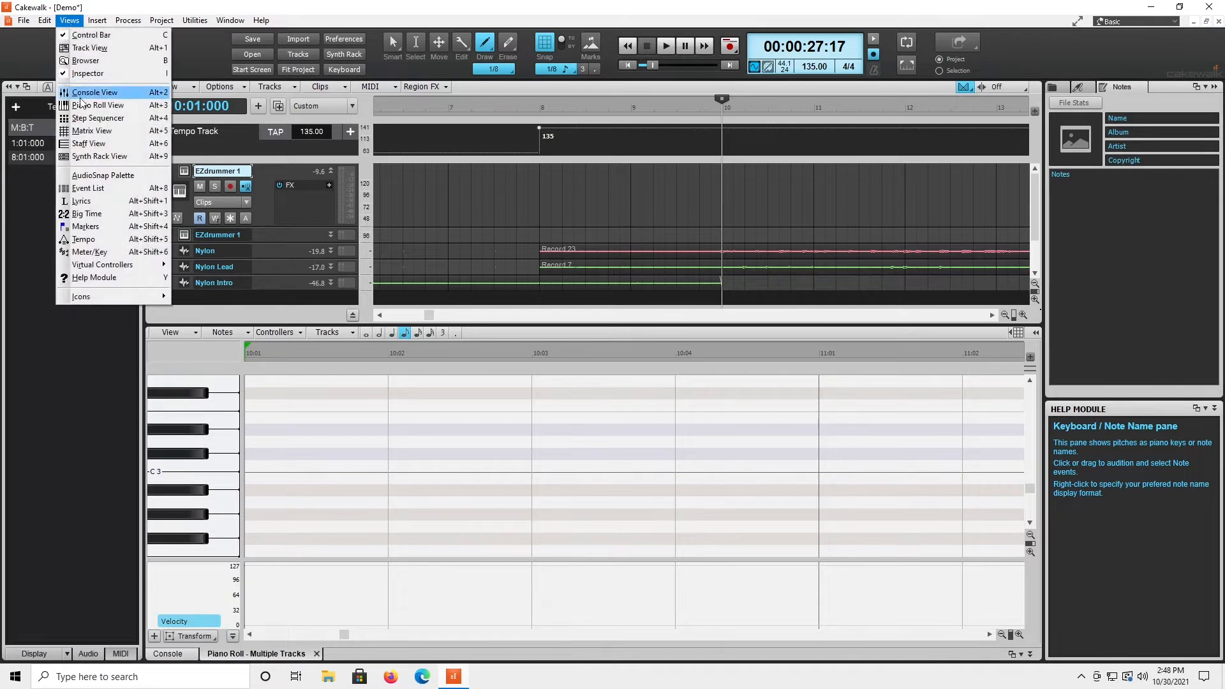
pyautogui.click(453, 10)
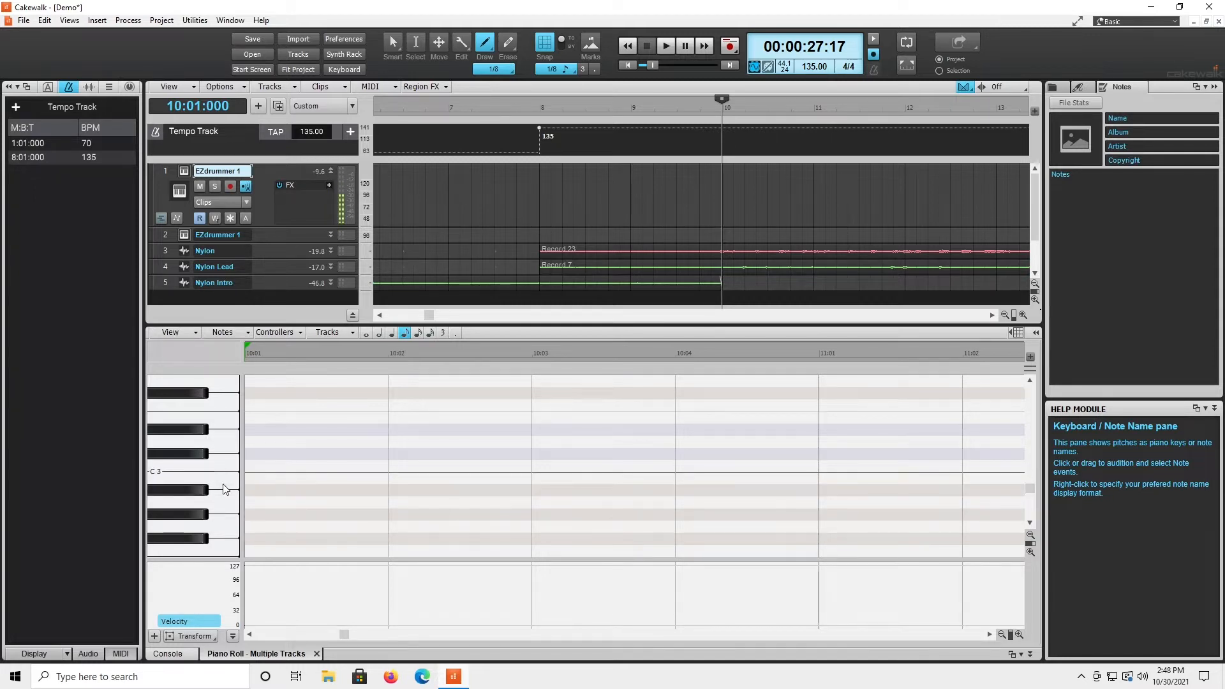
pyautogui.scroll(1, 225, 489)
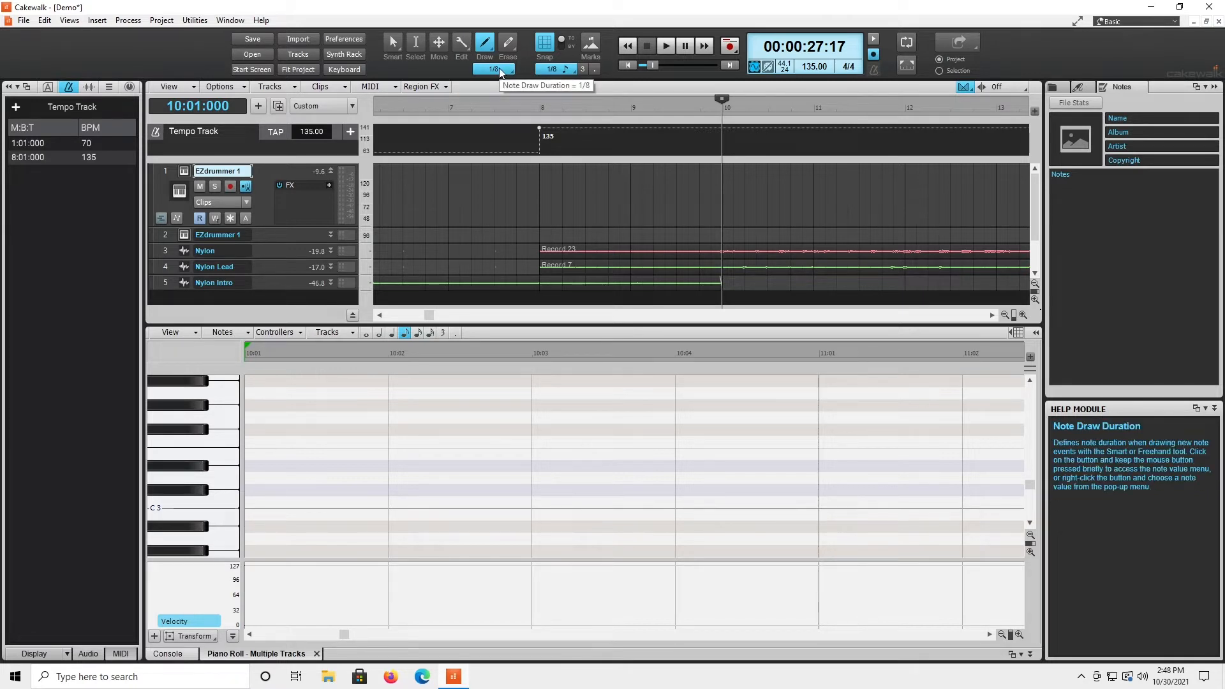
# With the snap resolution at 1/8, draw four eighth notes on B2 in measure 10: beat 1, offbeat of 2, beat 3 and offbeat of 4.
pyautogui.click(551, 68)
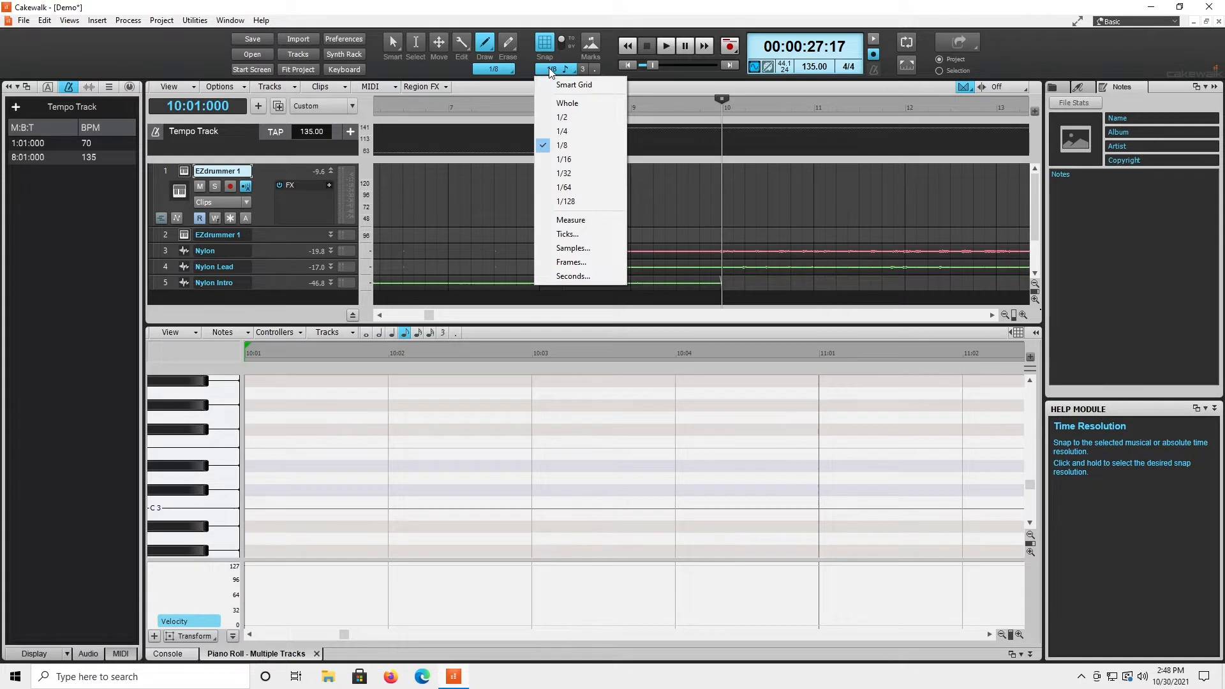
pyautogui.click(573, 150)
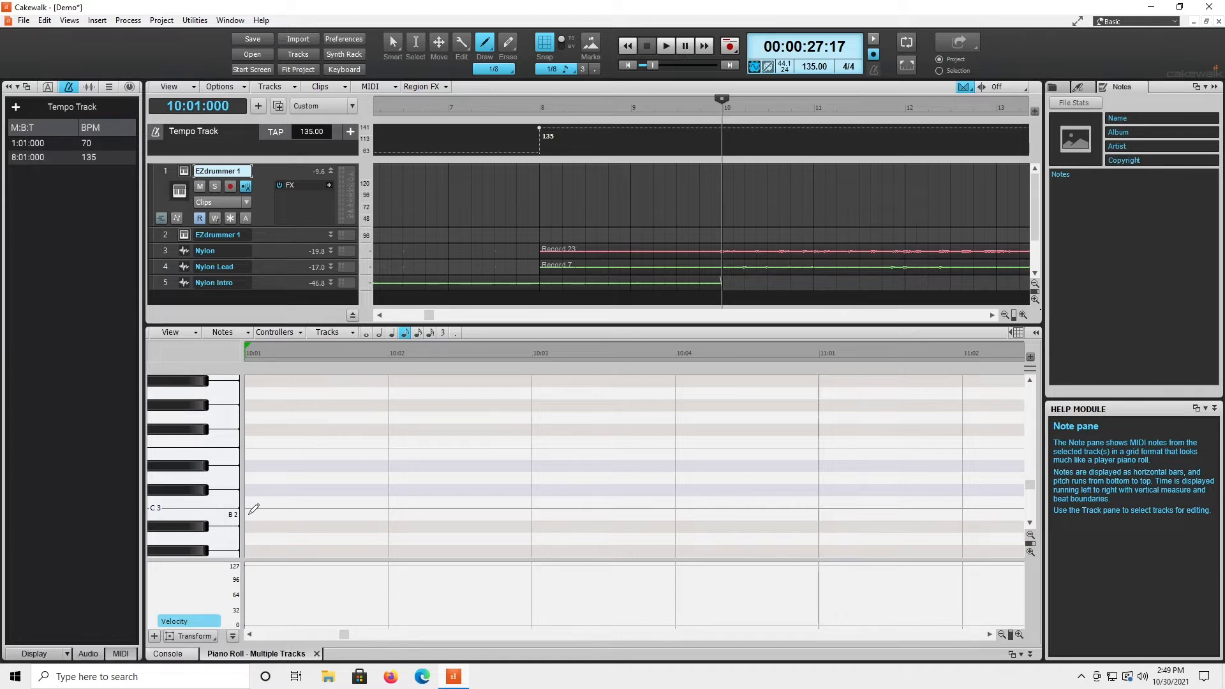
pyautogui.click(251, 513)
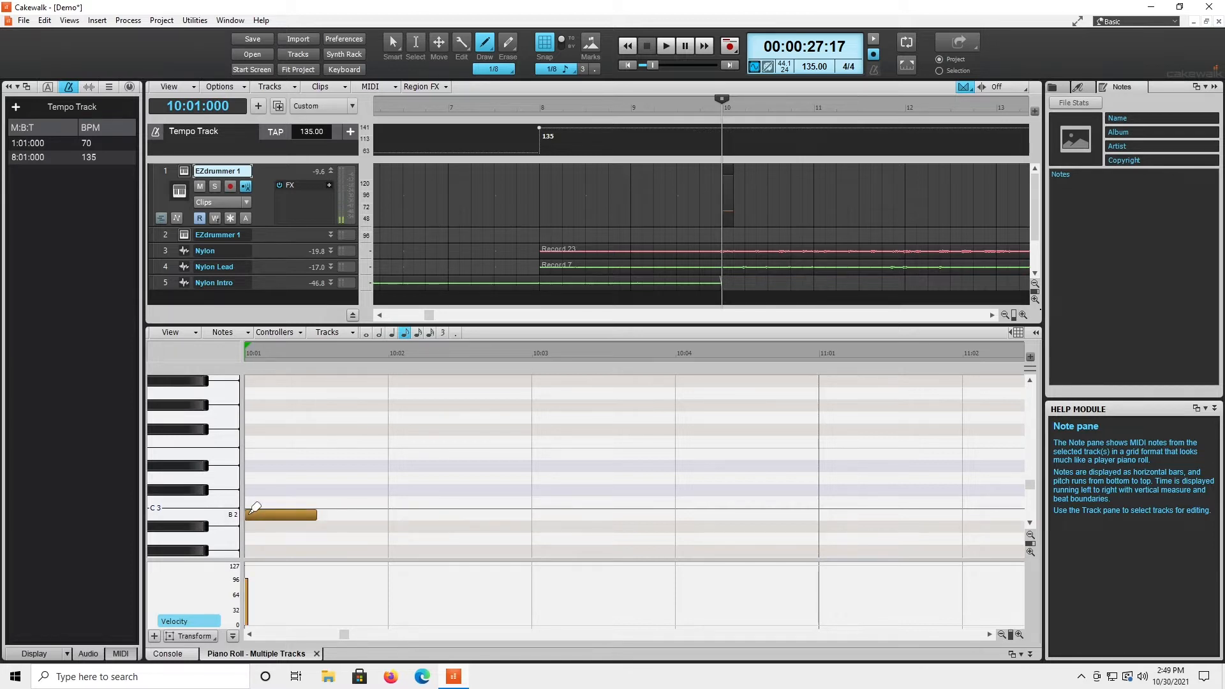
pyautogui.click(465, 513)
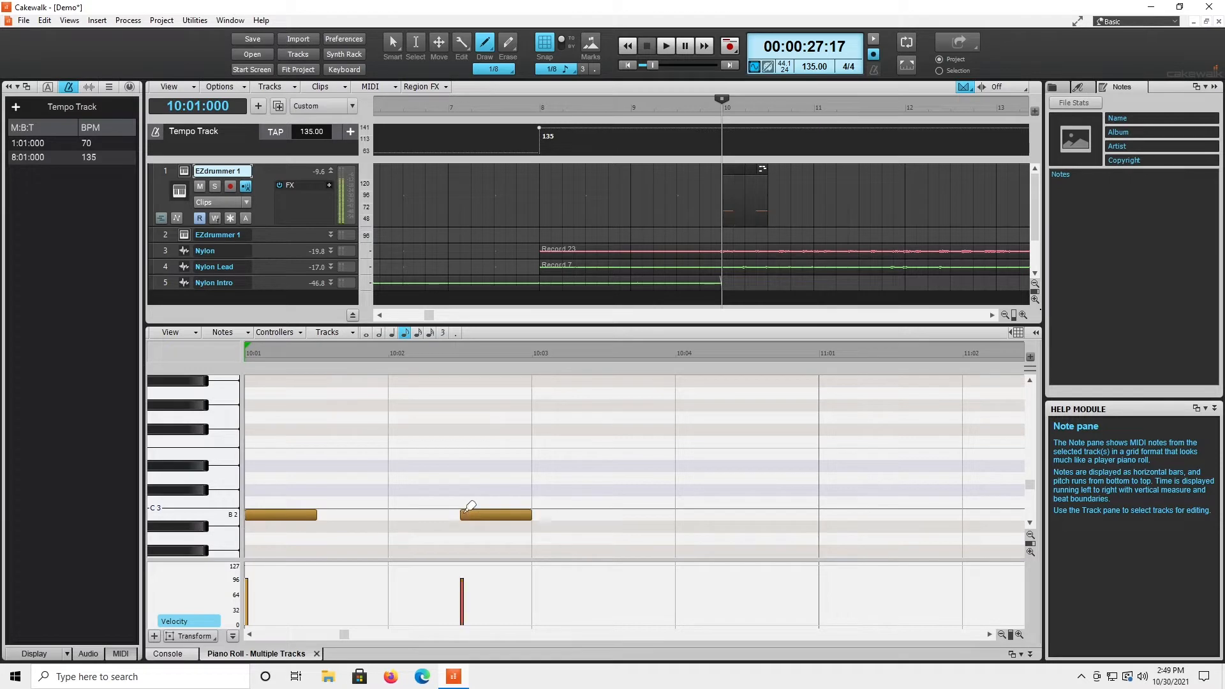
pyautogui.click(538, 512)
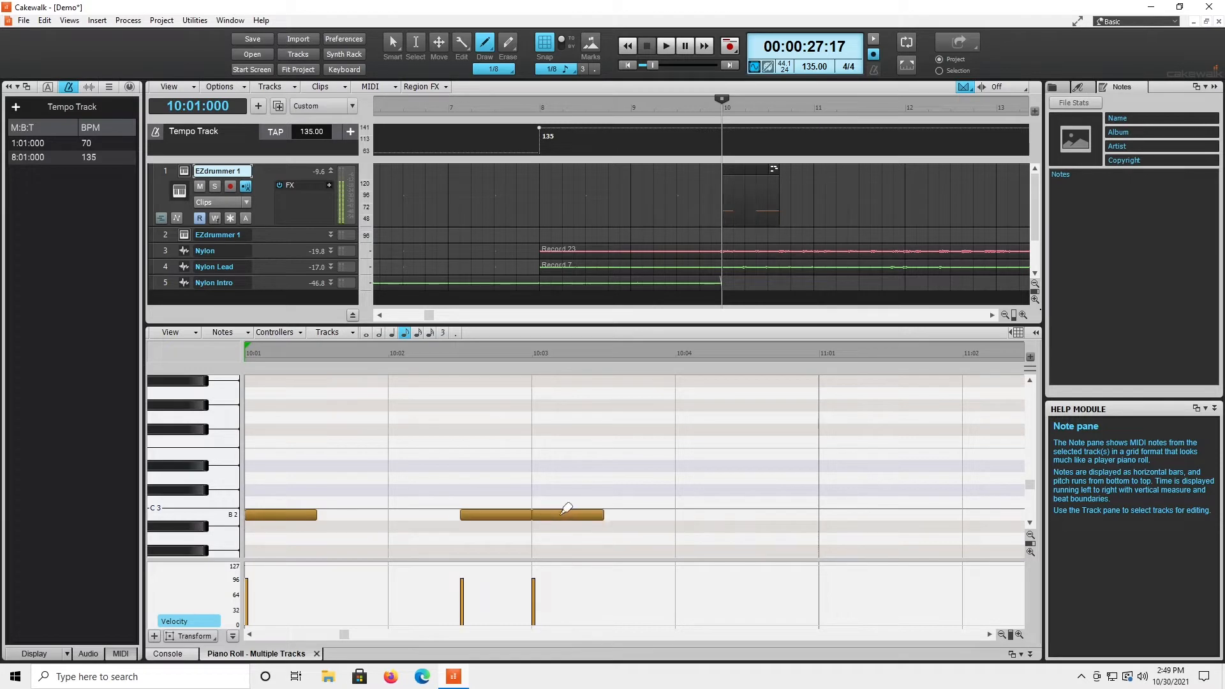
pyautogui.click(755, 513)
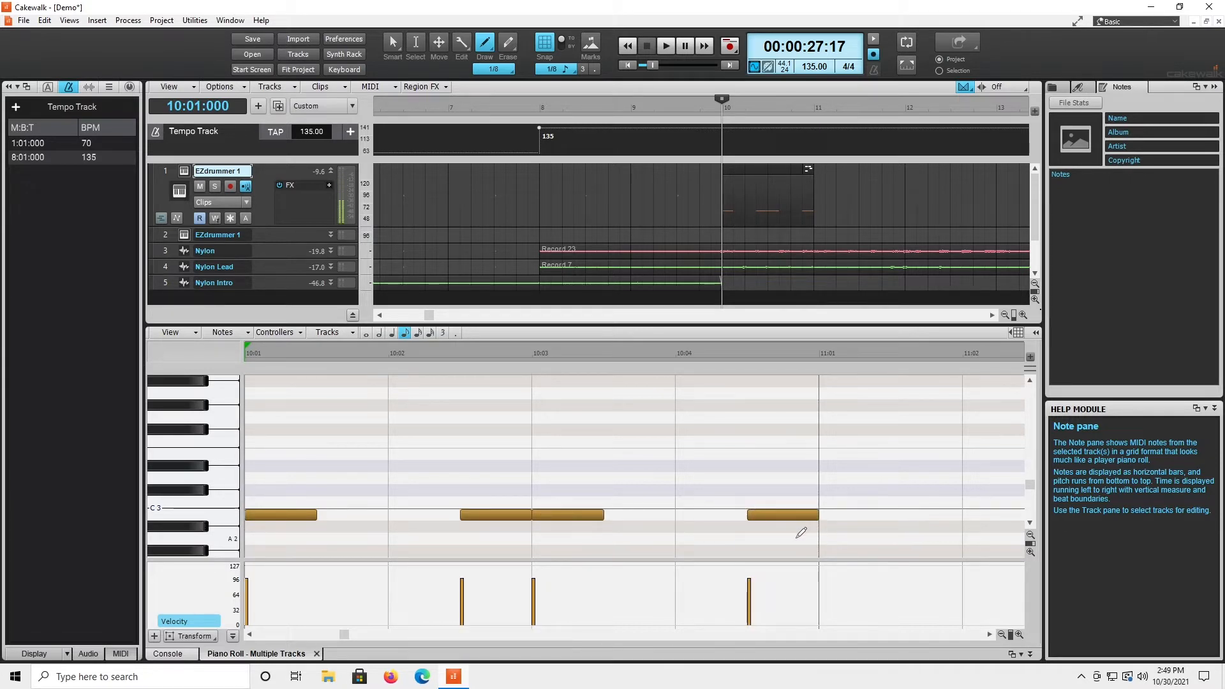
# Repeat the B2 eighth-note pattern in measure 11: beat 1, offbeat of 2, beat 3 and offbeat of 4.
pyautogui.click(990, 634)
pyautogui.moveTo(991, 634); pyautogui.dragTo(993, 634)
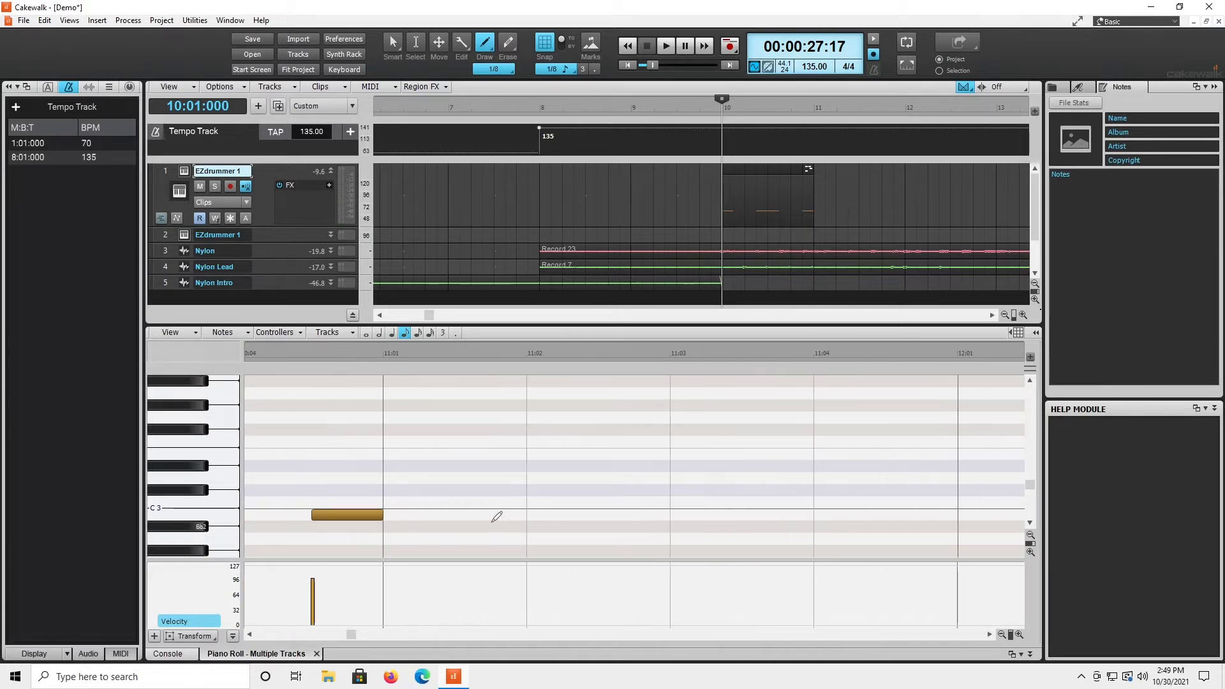
pyautogui.click(387, 514)
pyautogui.click(603, 514)
pyautogui.click(677, 515)
pyautogui.click(891, 514)
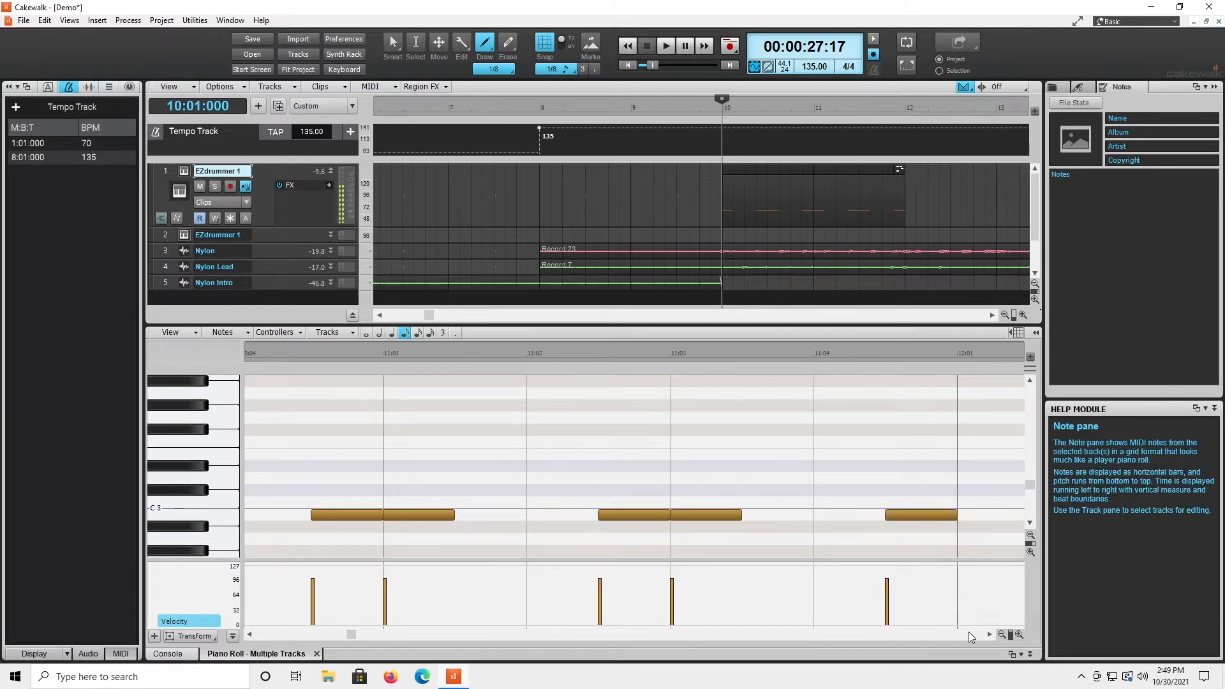
# Draw an eighth note on Db3 at beat 4 of both measure 10 and measure 11.
pyautogui.moveTo(351, 634); pyautogui.dragTo(340, 634)
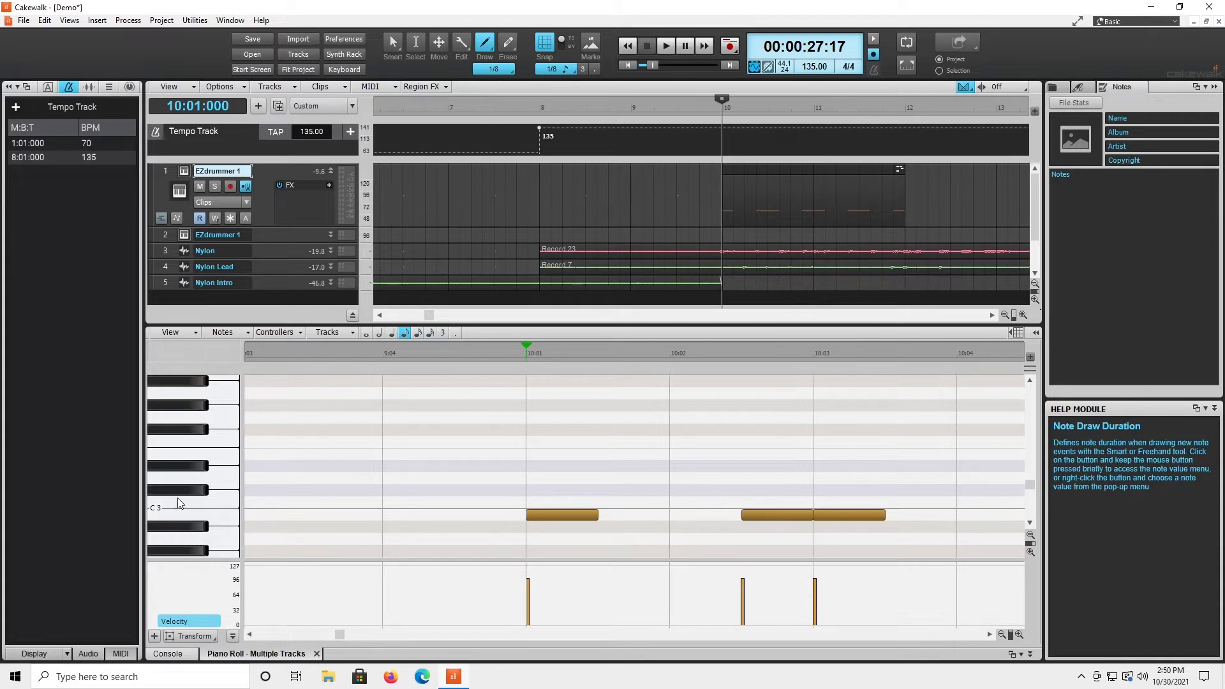
pyautogui.click(224, 481)
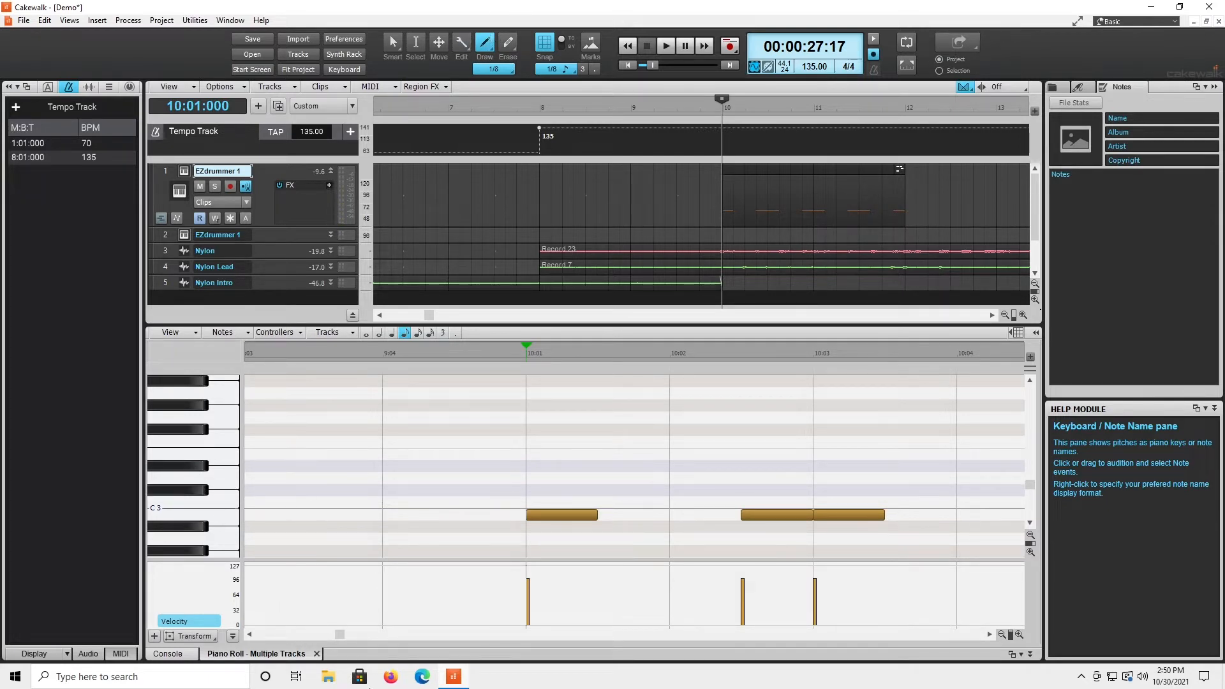
pyautogui.moveTo(339, 635); pyautogui.dragTo(343, 635)
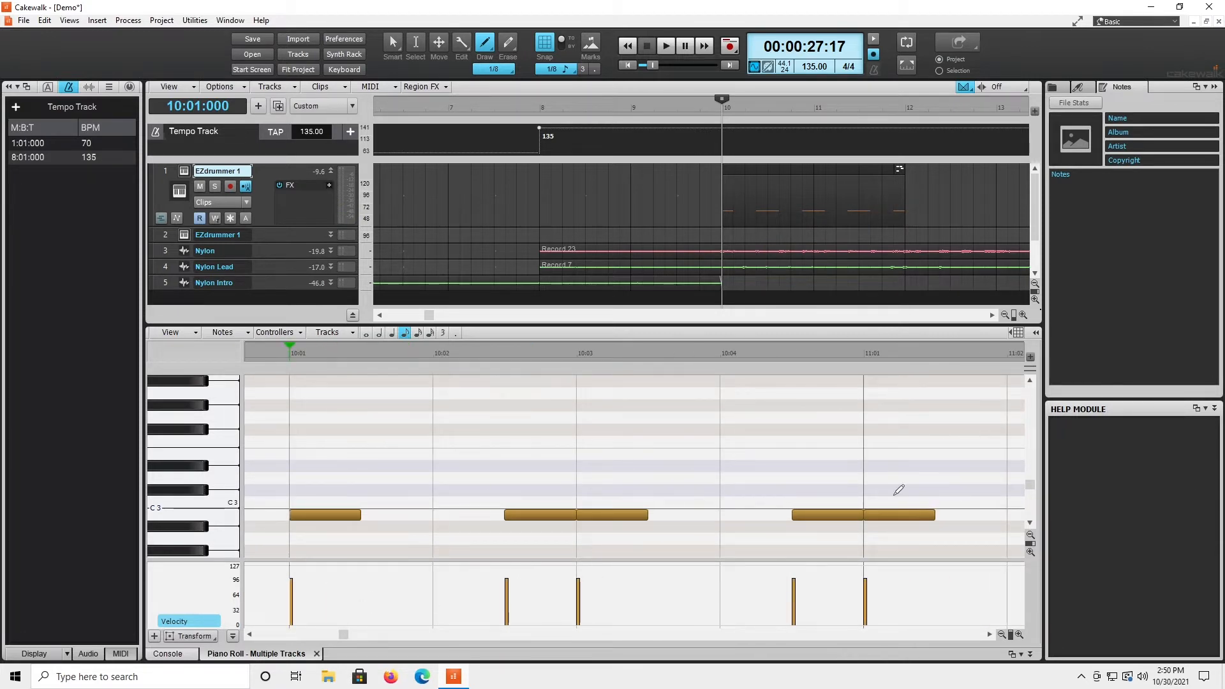
pyautogui.click(724, 489)
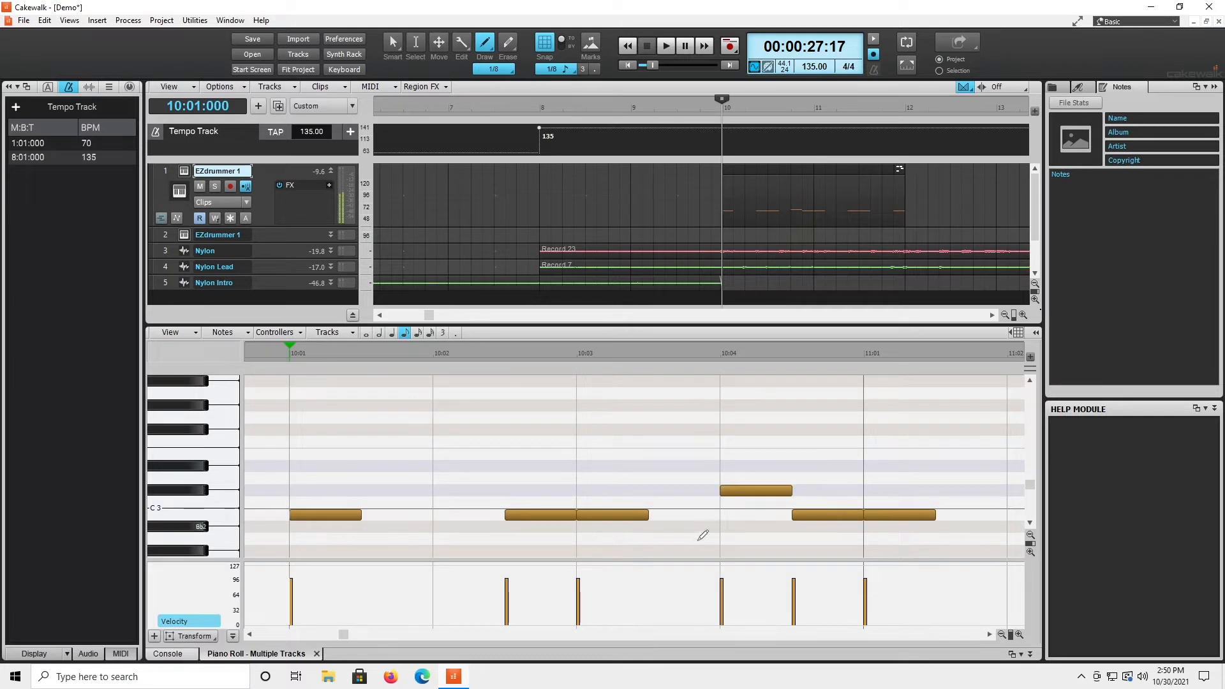
pyautogui.moveTo(344, 635); pyautogui.dragTo(352, 635)
pyautogui.click(788, 489)
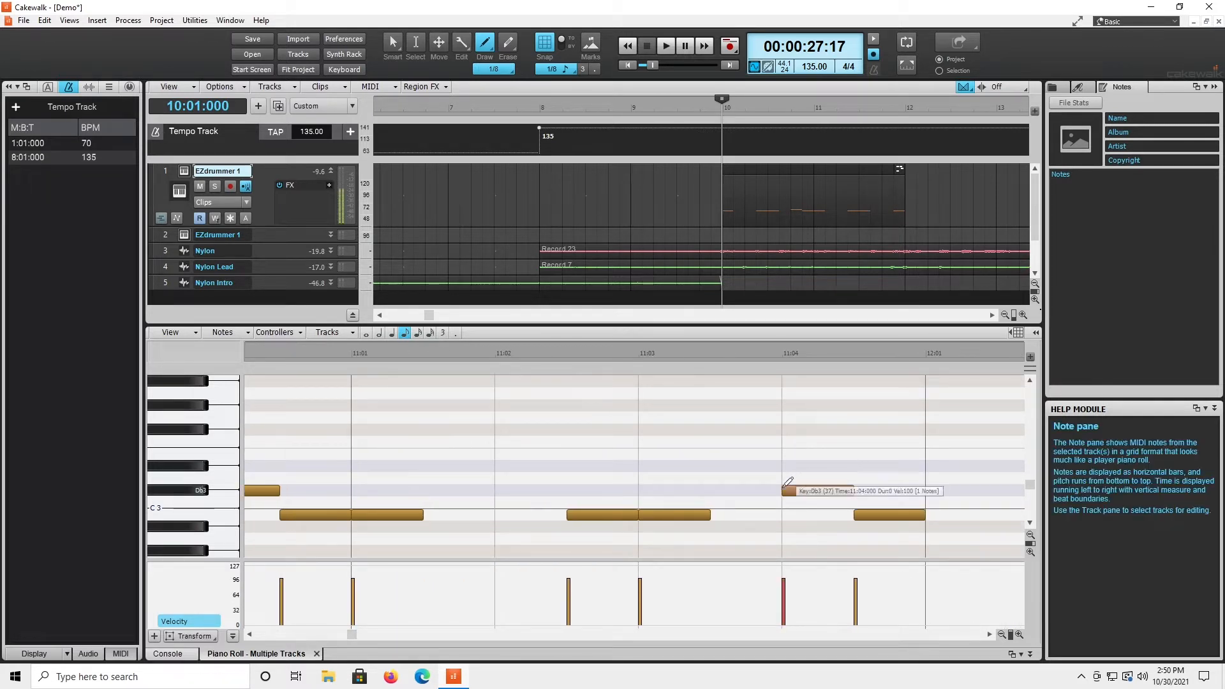
# Return to measure 10 and audition the drum sounds on the Bb3, Ab3 and F#3 keys.
pyautogui.moveTo(353, 644); pyautogui.dragTo(343, 636)
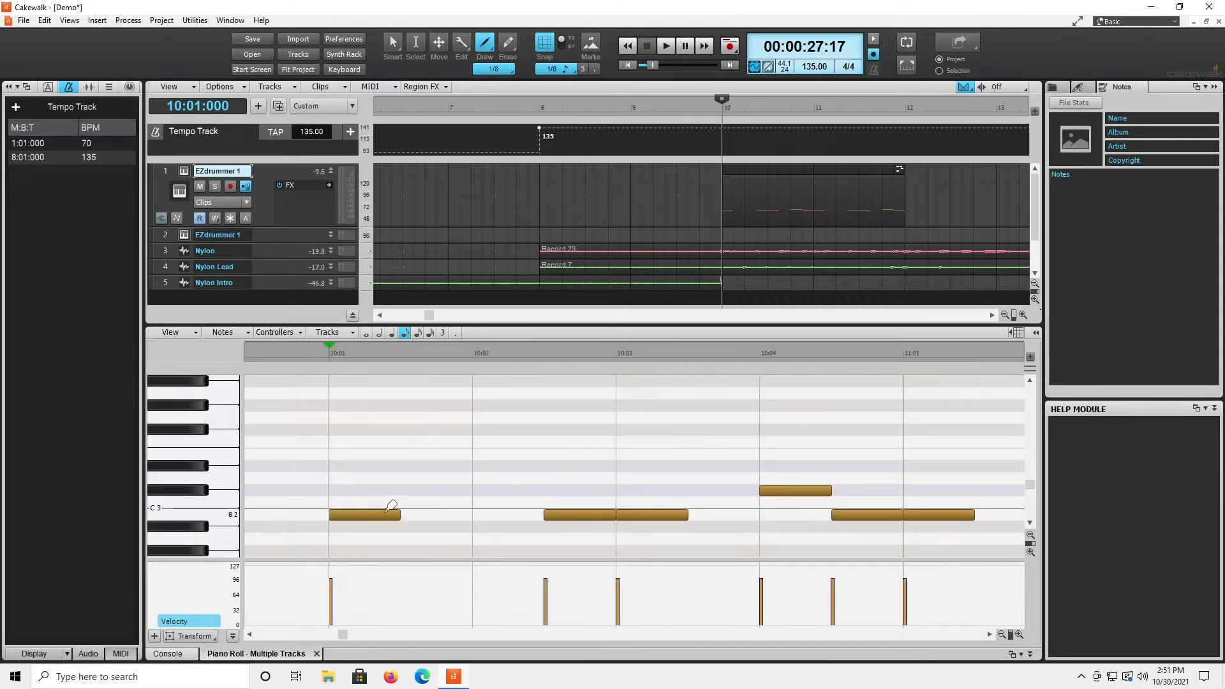
pyautogui.scroll(3, 352, 495)
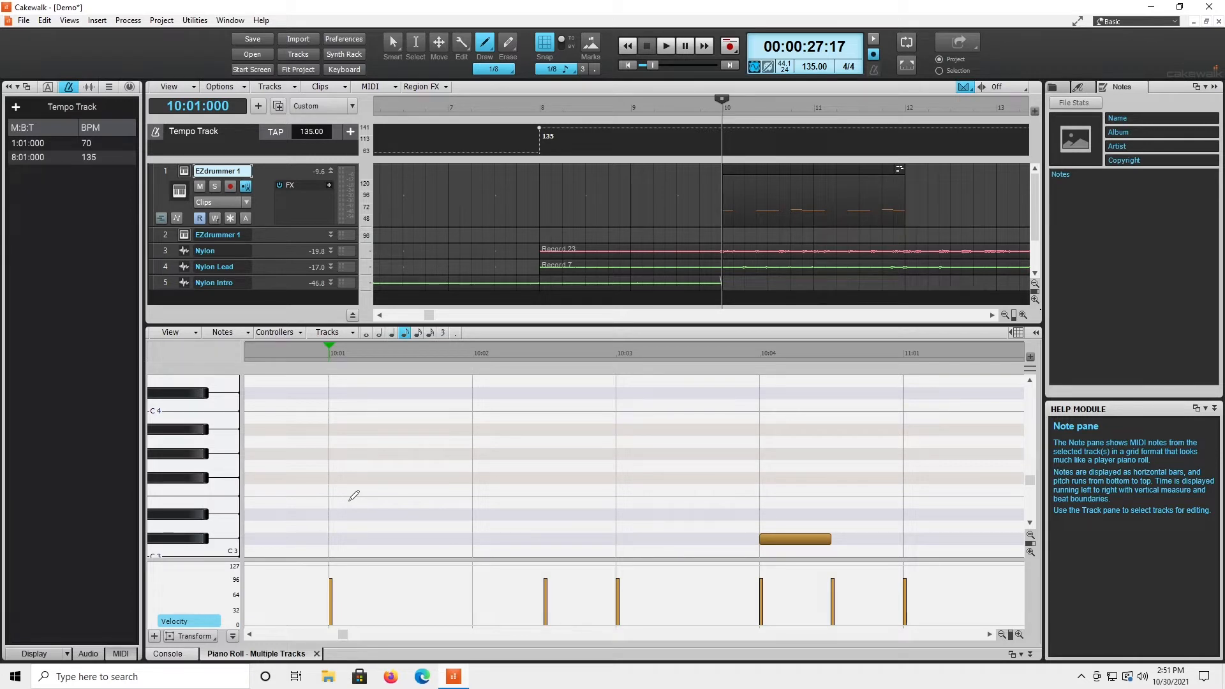
pyautogui.click(195, 431)
pyautogui.click(204, 455)
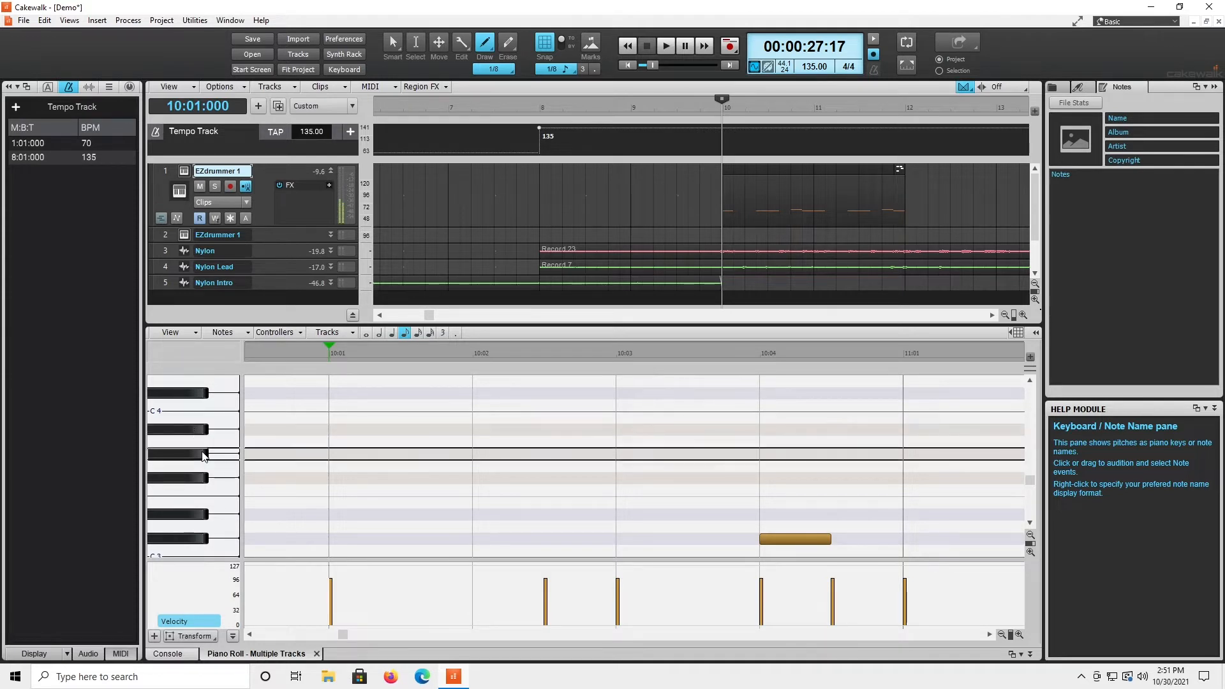
pyautogui.click(194, 480)
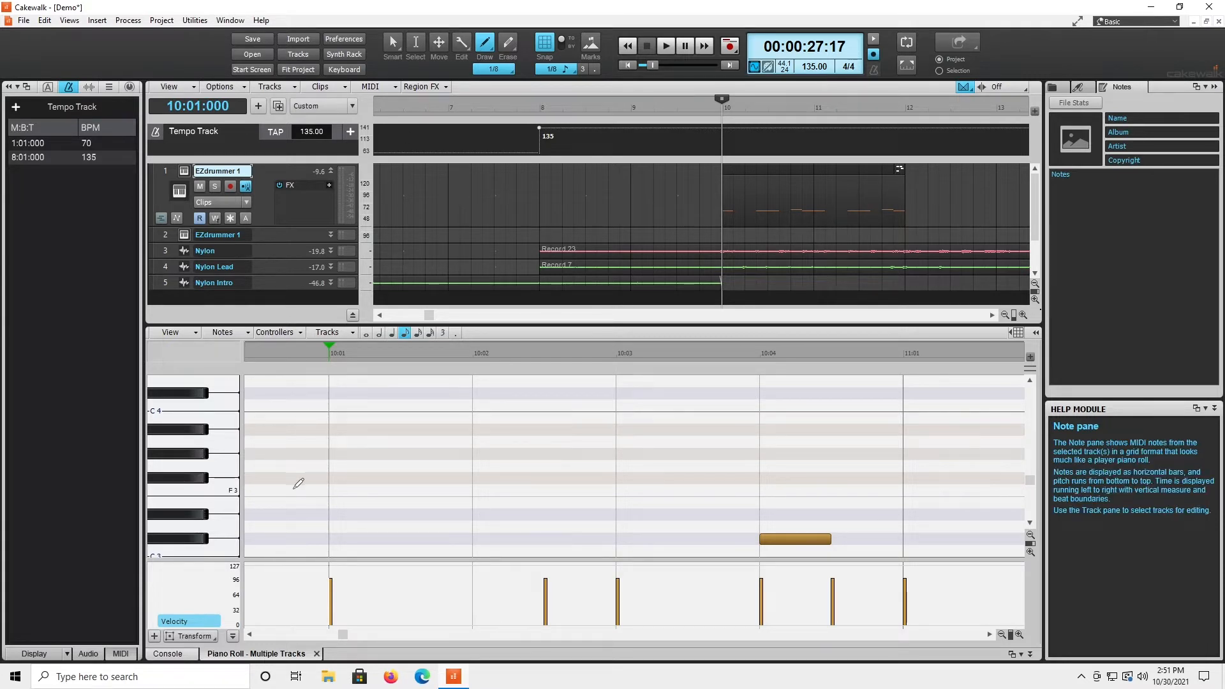
# Set both the note draw duration and the snap resolution to 1/16.
pyautogui.click(500, 70)
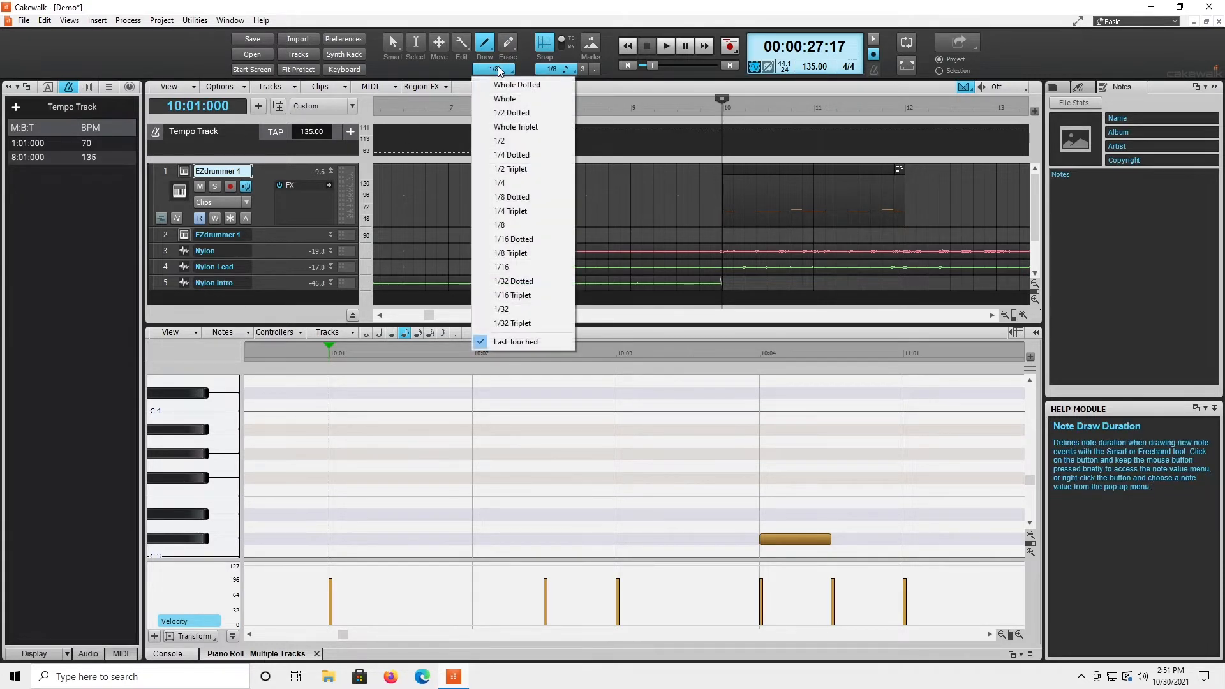
pyautogui.click(515, 266)
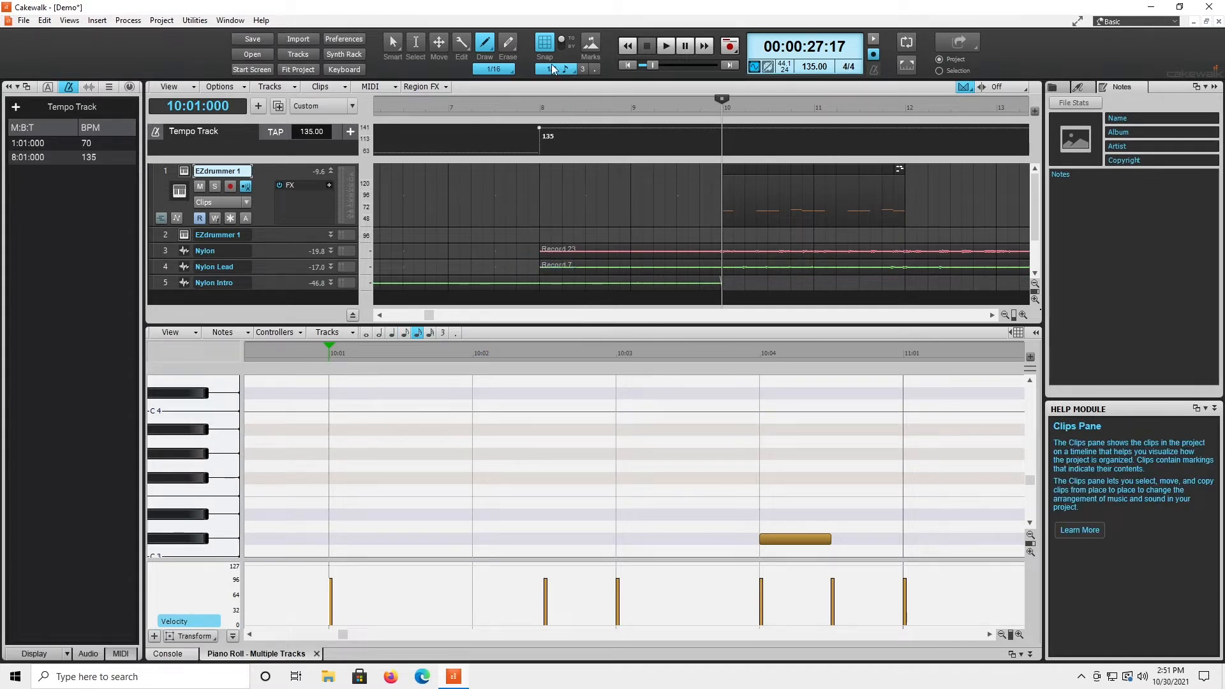
pyautogui.click(552, 69)
pyautogui.click(570, 160)
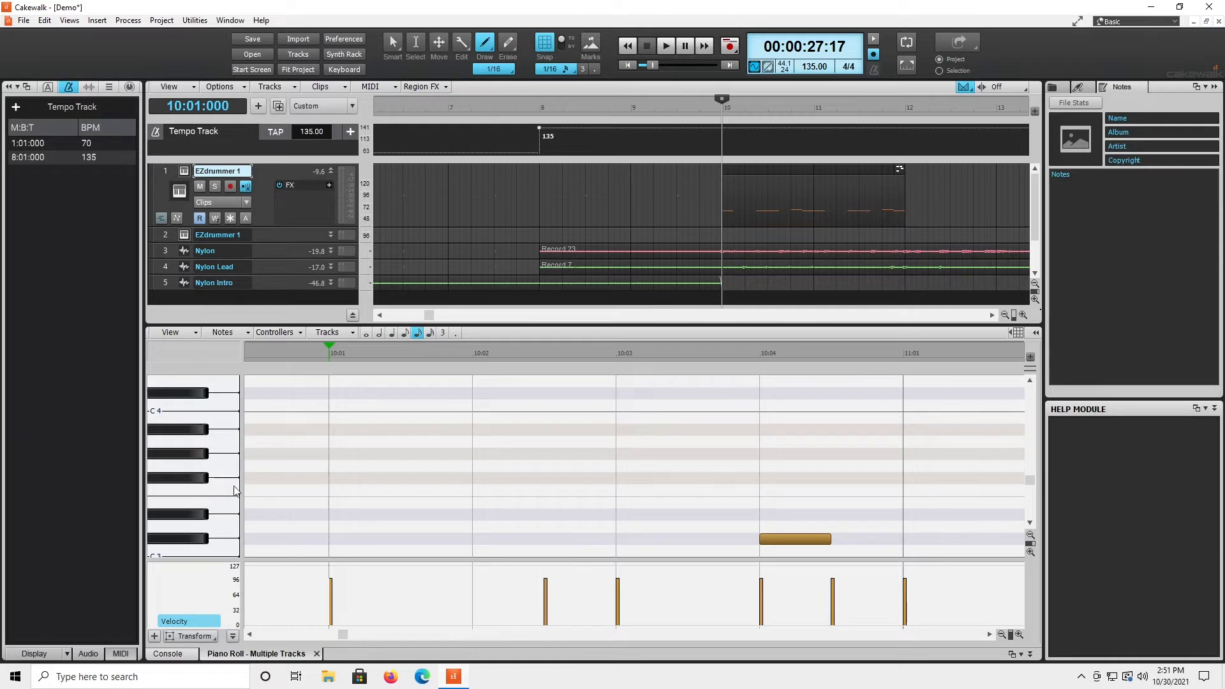
# Draw 1/16 notes on F#3 at every eighth of measure 10, plus an extra one on the sixteenth just before beat 2.
pyautogui.click(332, 478)
pyautogui.click(413, 478)
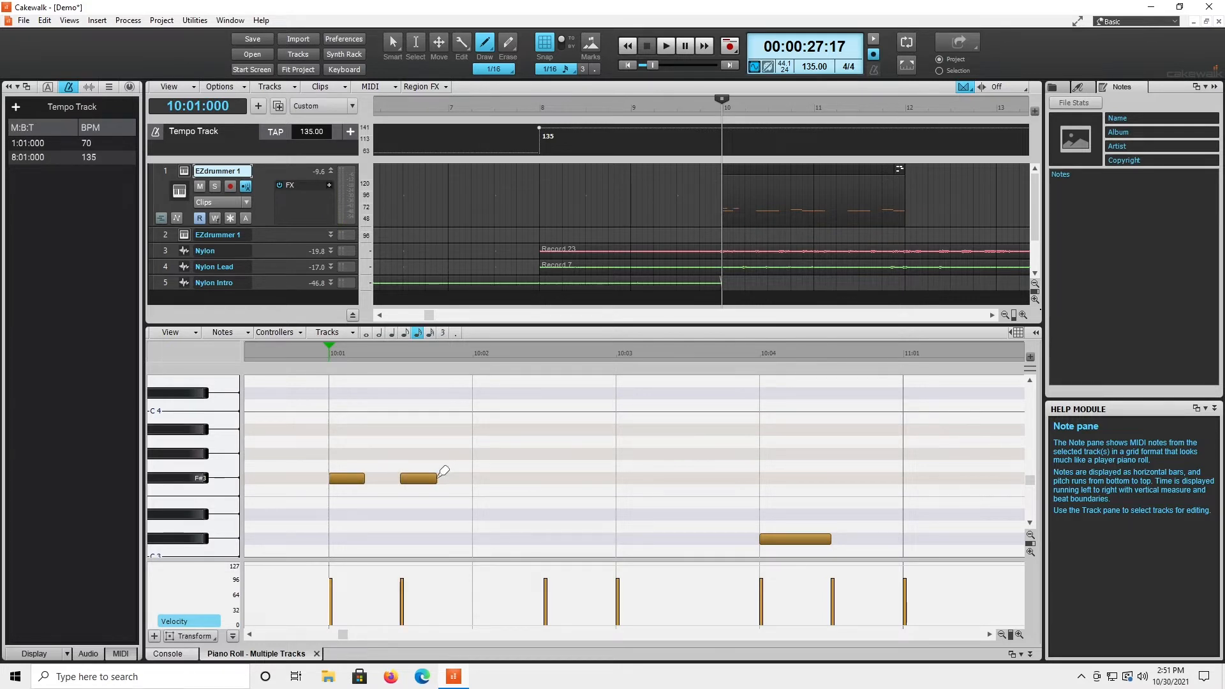
pyautogui.click(445, 477)
pyautogui.click(481, 477)
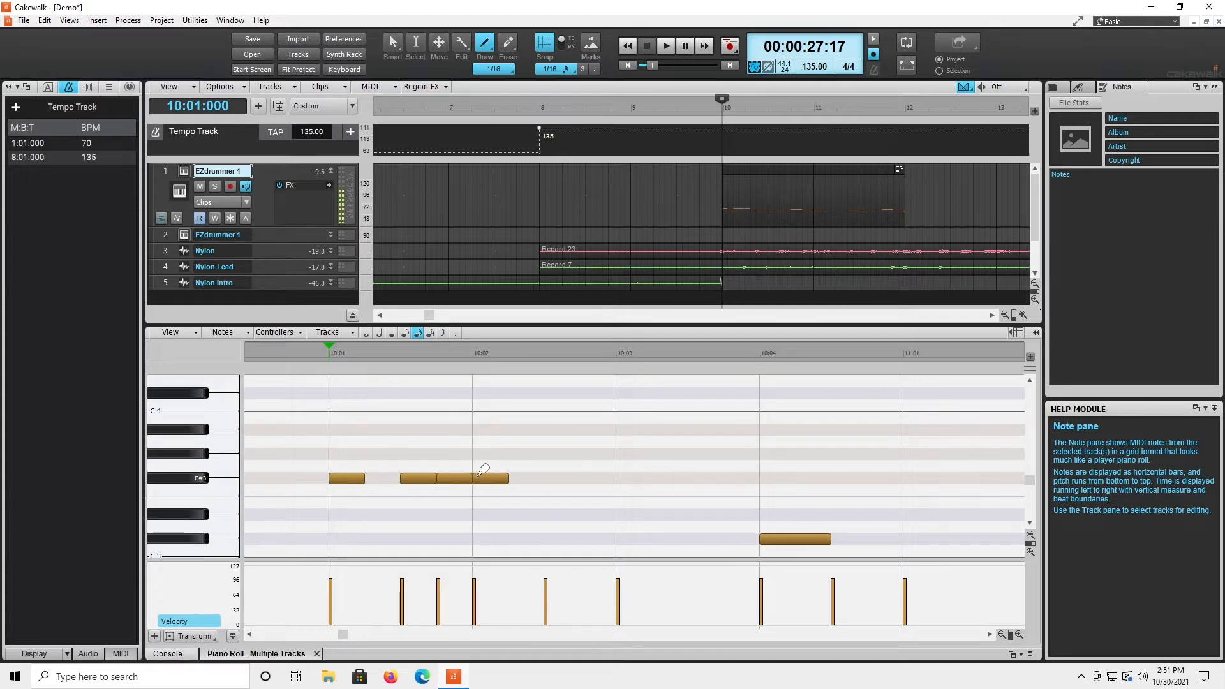
pyautogui.click(549, 477)
pyautogui.click(620, 478)
pyautogui.click(702, 477)
pyautogui.click(769, 477)
pyautogui.click(841, 477)
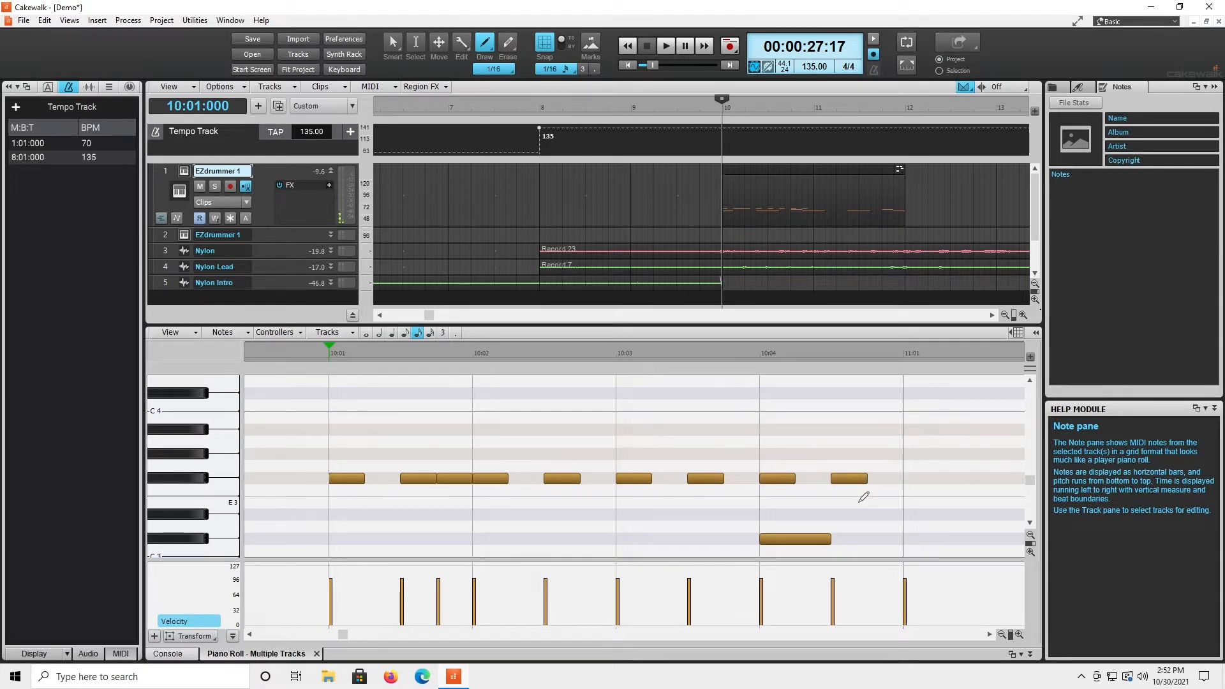
# Repeat the F#3 sixteenth-note pattern in measure 11, but place the final offbeat note of beat 4 on Bb3 instead.
pyautogui.click(989, 634)
pyautogui.click(989, 635)
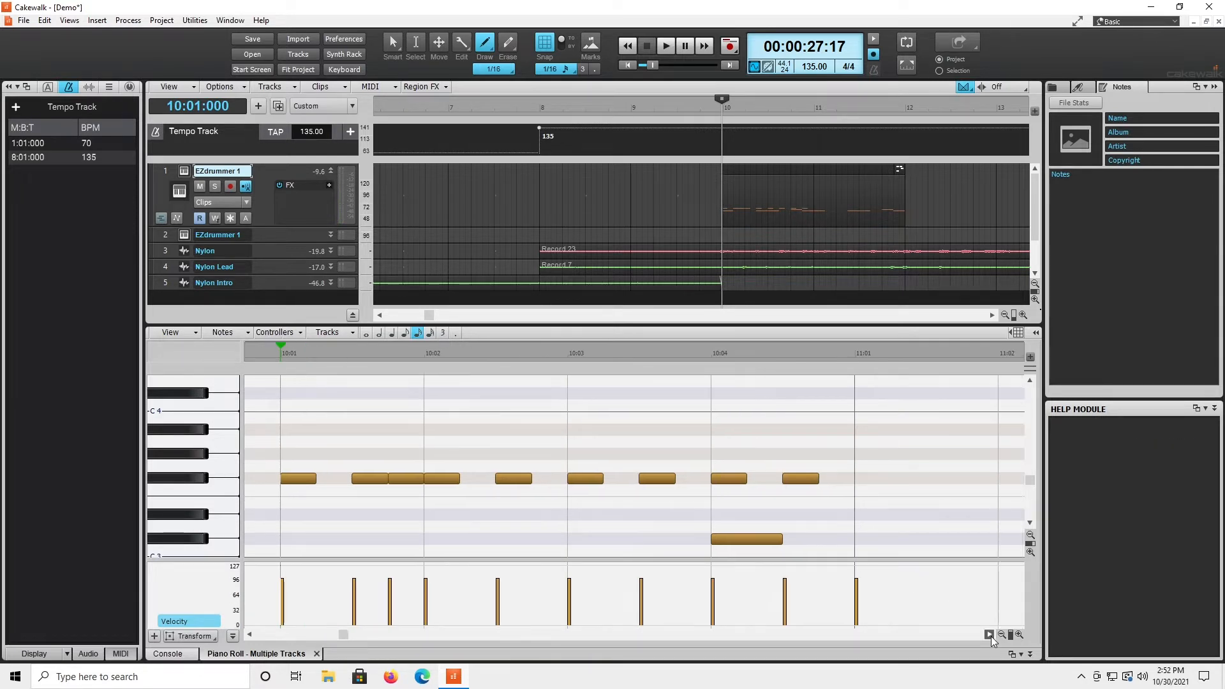
pyautogui.click(989, 634)
pyautogui.click(989, 634)
pyautogui.click(989, 635)
pyautogui.click(989, 635)
pyautogui.click(989, 635)
pyautogui.click(989, 634)
pyautogui.click(989, 634)
pyautogui.click(989, 634)
pyautogui.click(989, 634)
pyautogui.click(989, 634)
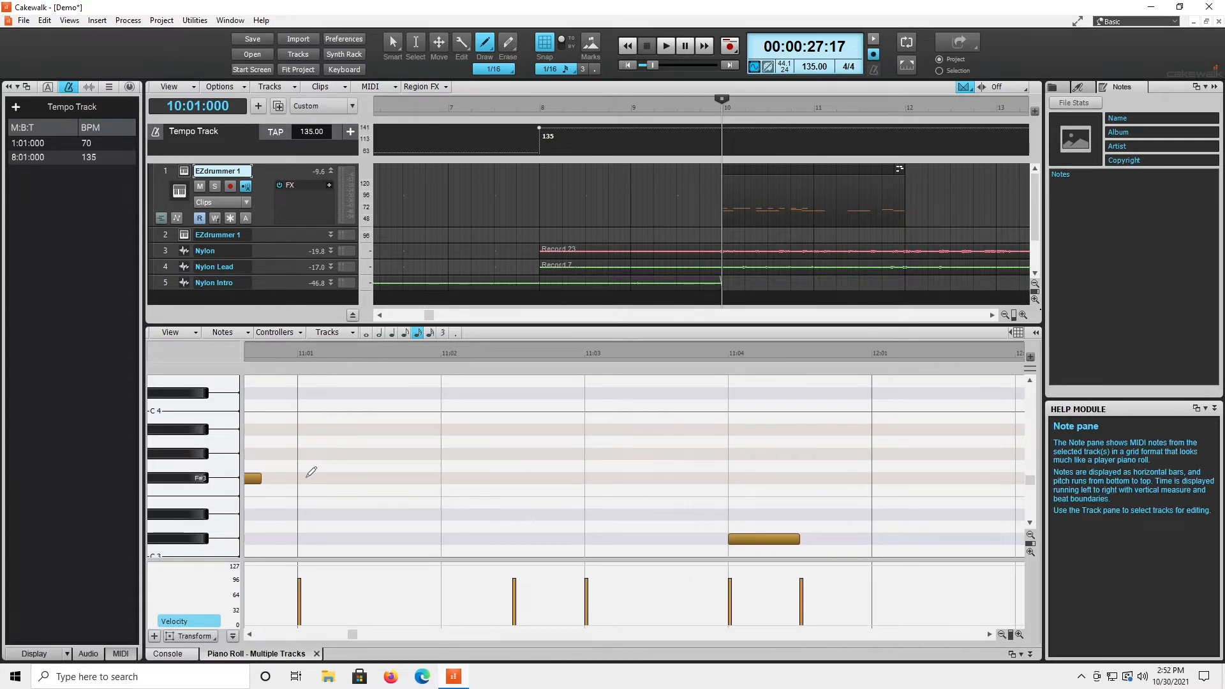
pyautogui.click(377, 478)
pyautogui.click(411, 478)
pyautogui.click(450, 478)
pyautogui.click(520, 478)
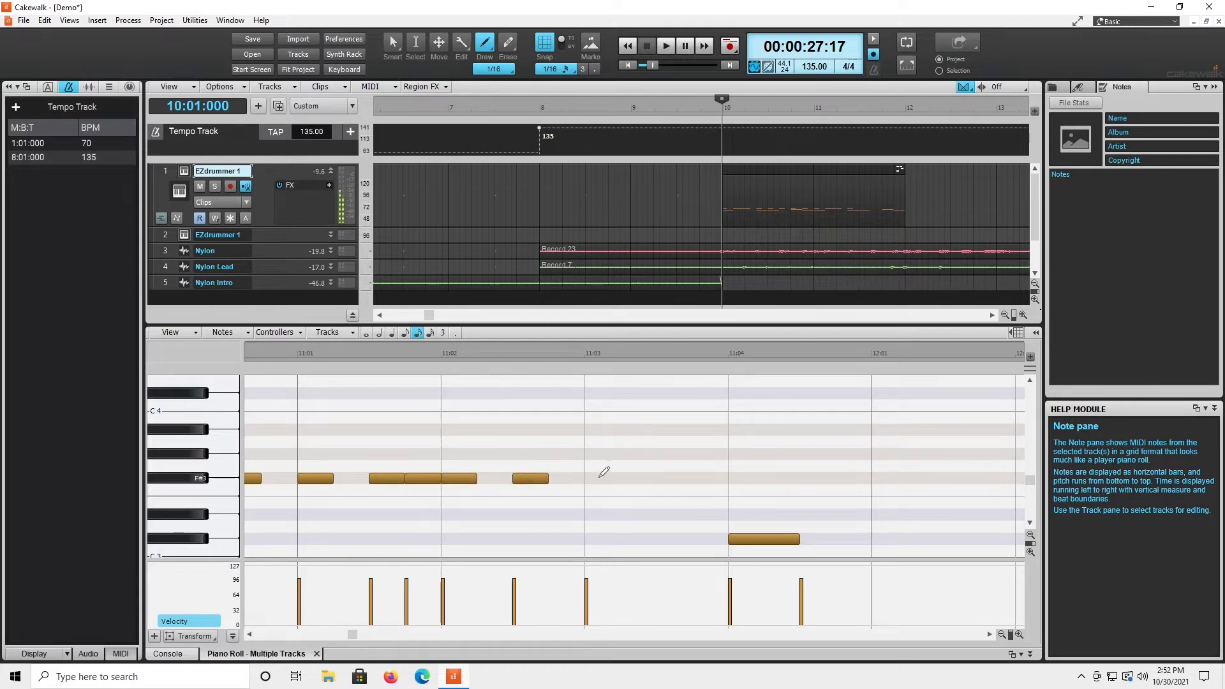
pyautogui.click(591, 478)
pyautogui.click(665, 478)
pyautogui.click(735, 478)
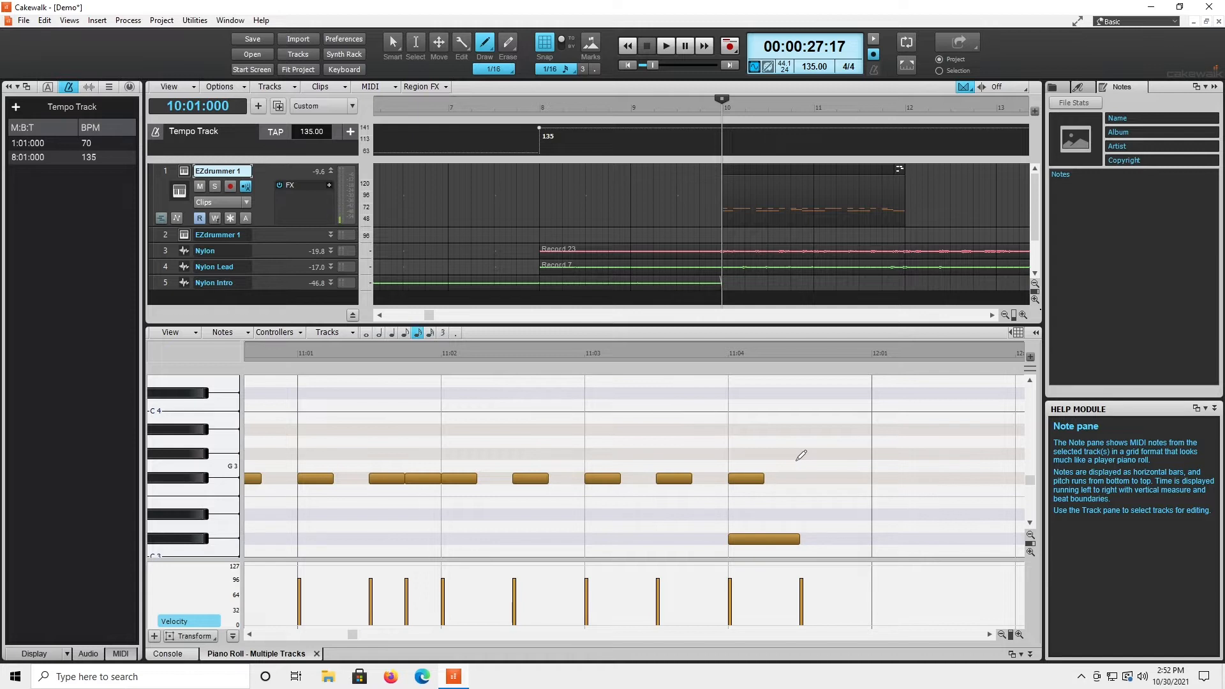
pyautogui.click(804, 430)
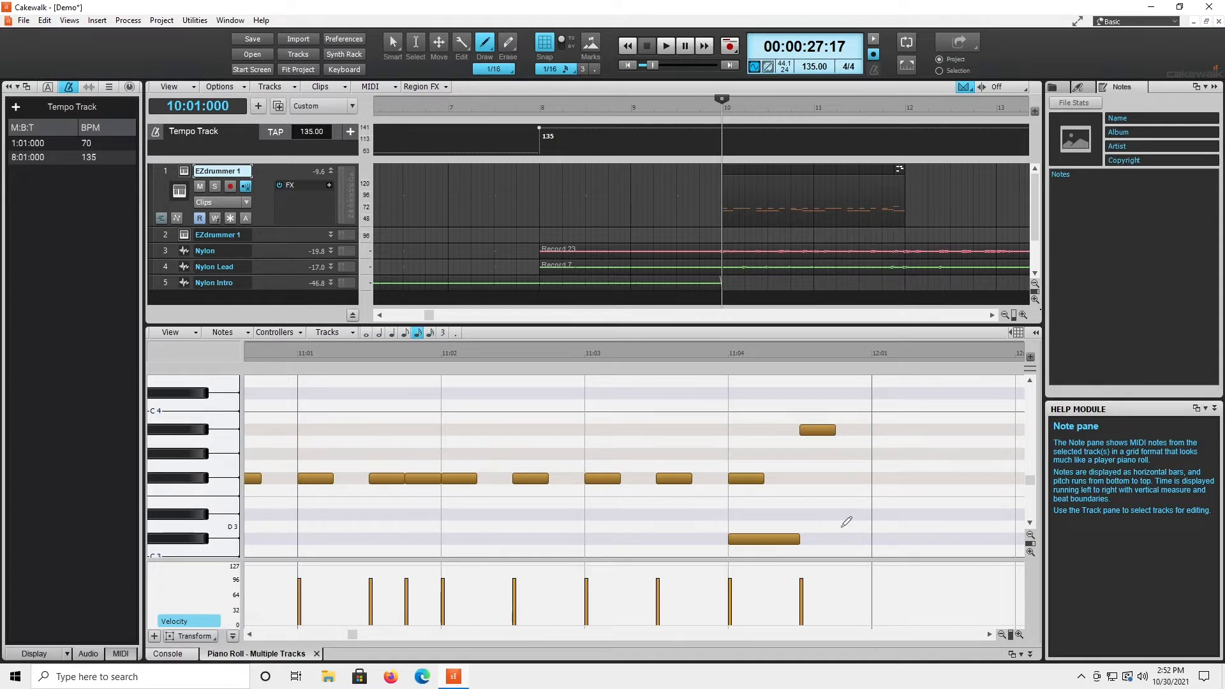
# Copy the two-measure EZdrummer 1 clip at measure 10 and paste it at measure 12.
pyautogui.click(440, 43)
pyautogui.click(730, 199)
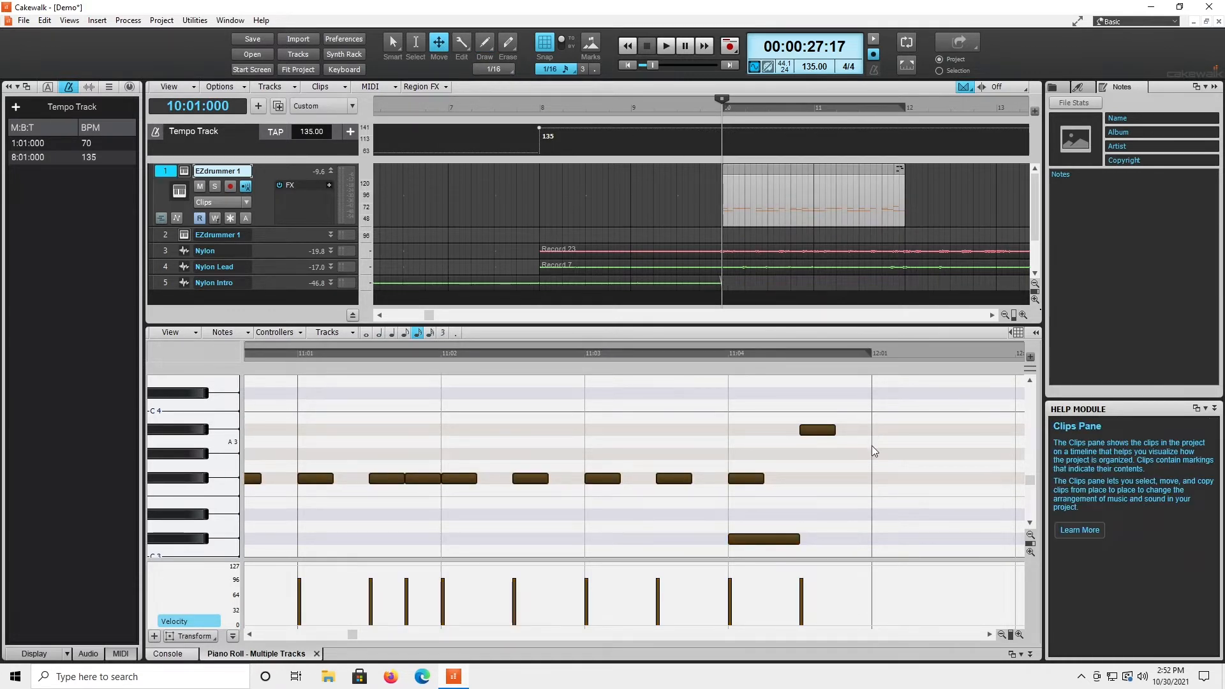
pyautogui.click(871, 446)
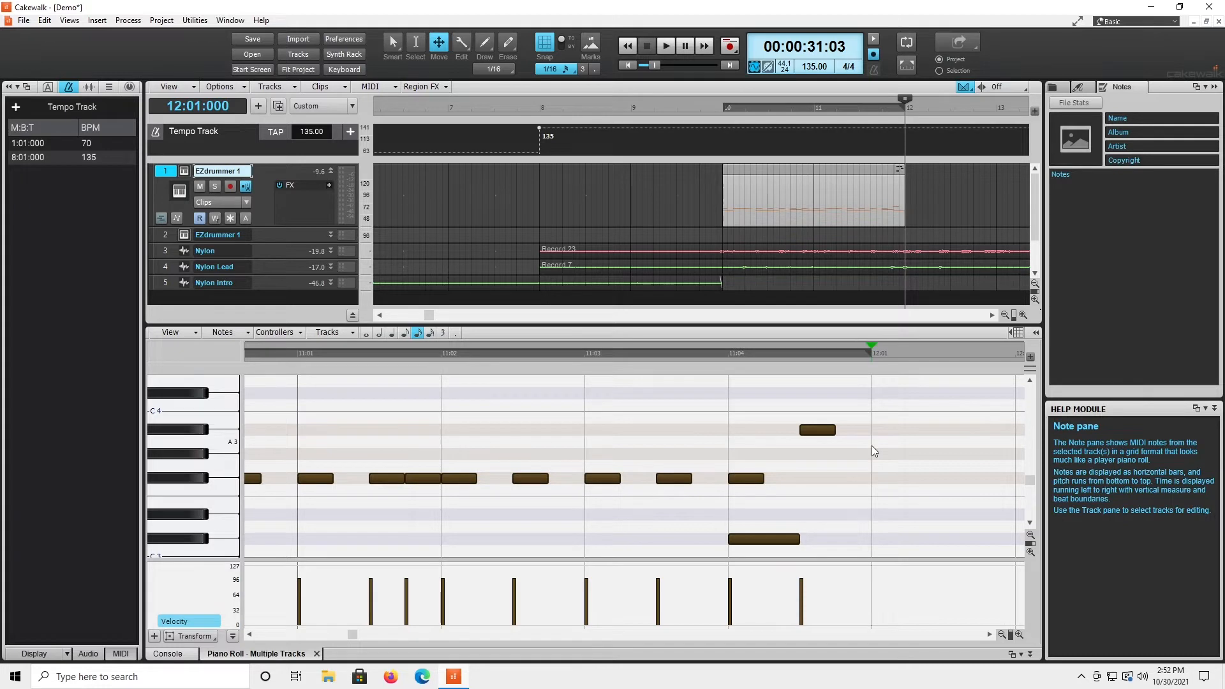
pyautogui.hotkey('ctrl', 'v')
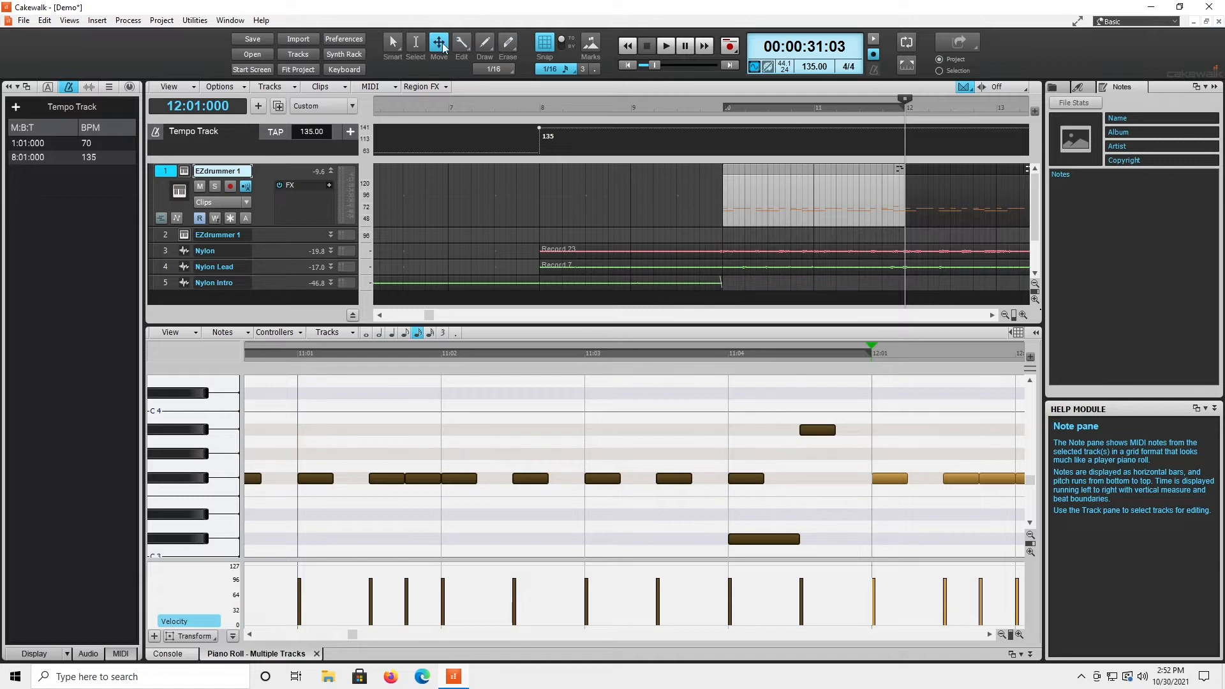
# Deselect the clips and move the pasted copy's first note at 12:01 up to the Ab3 key.
pyautogui.click(421, 43)
pyautogui.click(619, 355)
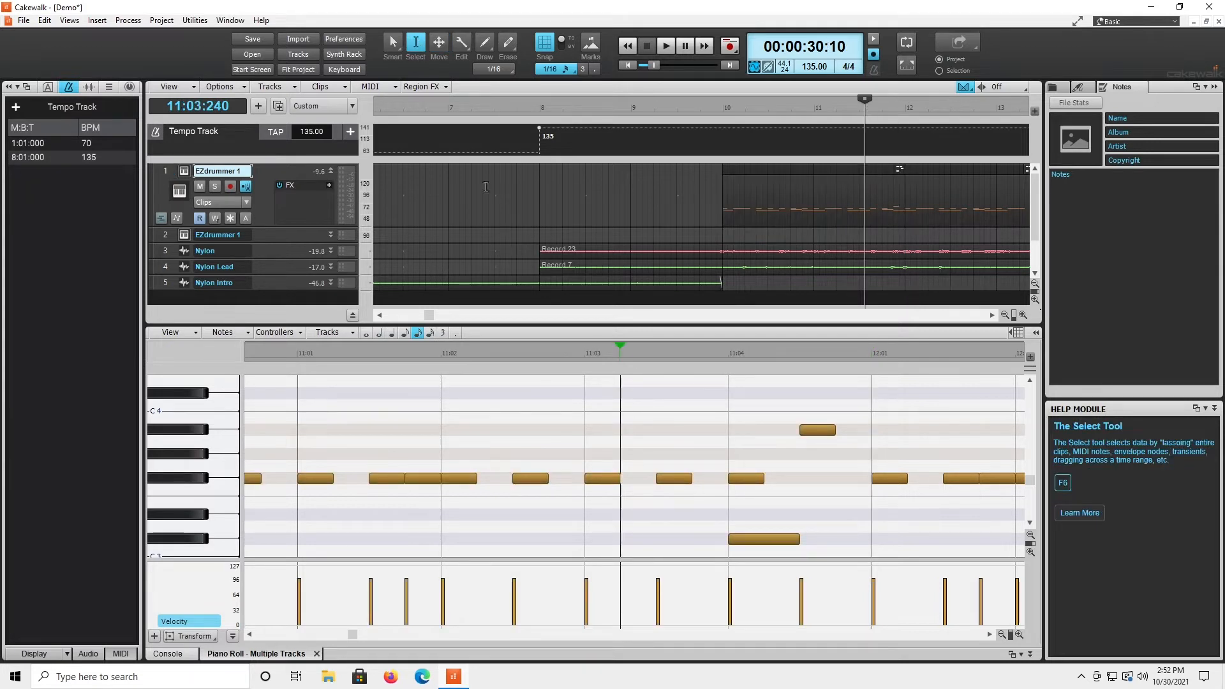
pyautogui.click(439, 42)
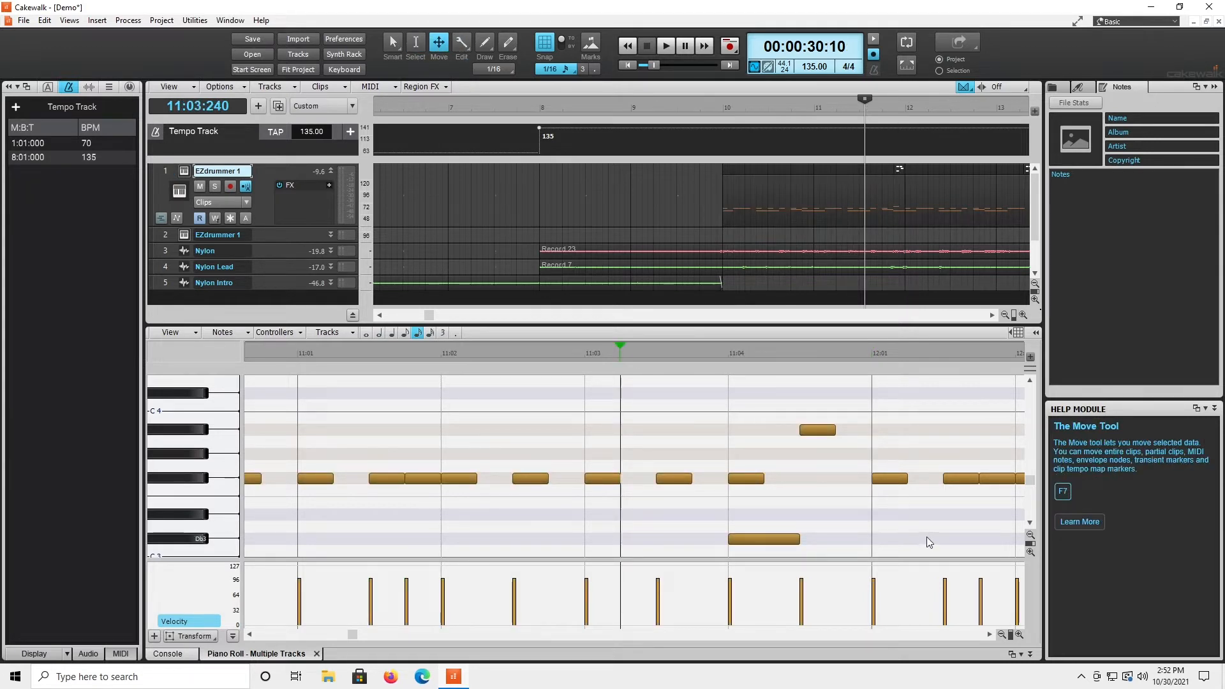
pyautogui.click(892, 480)
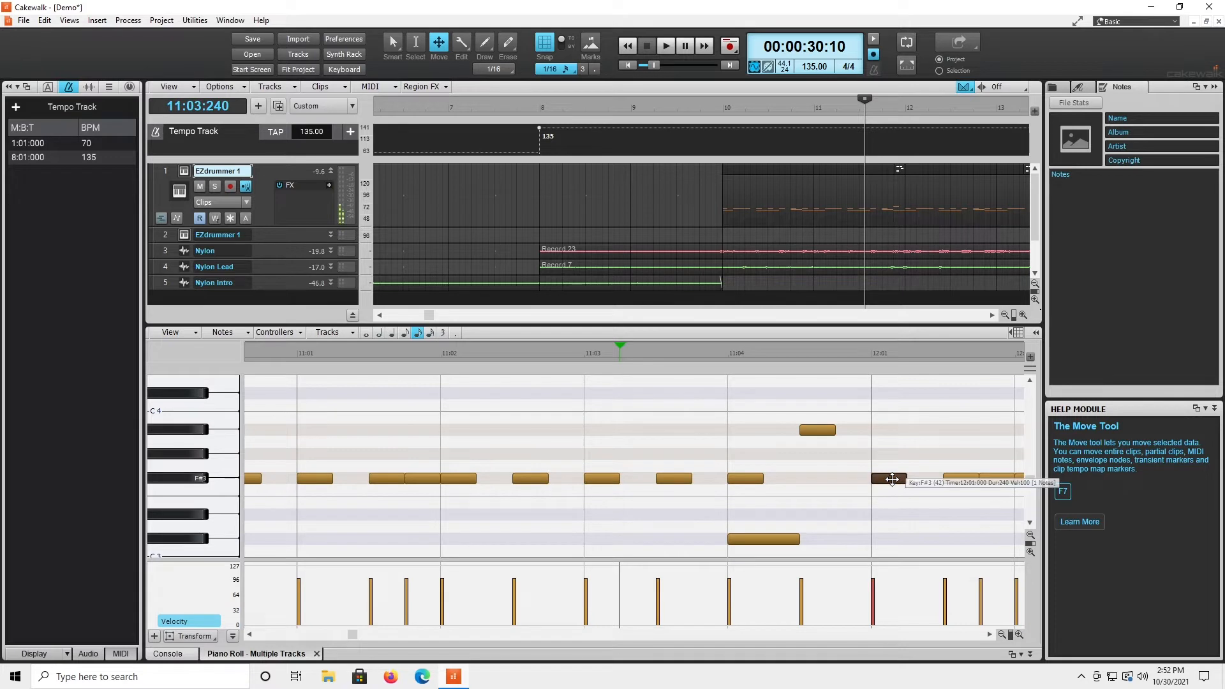
pyautogui.moveTo(892, 479); pyautogui.dragTo(874, 458)
pyautogui.click(860, 553)
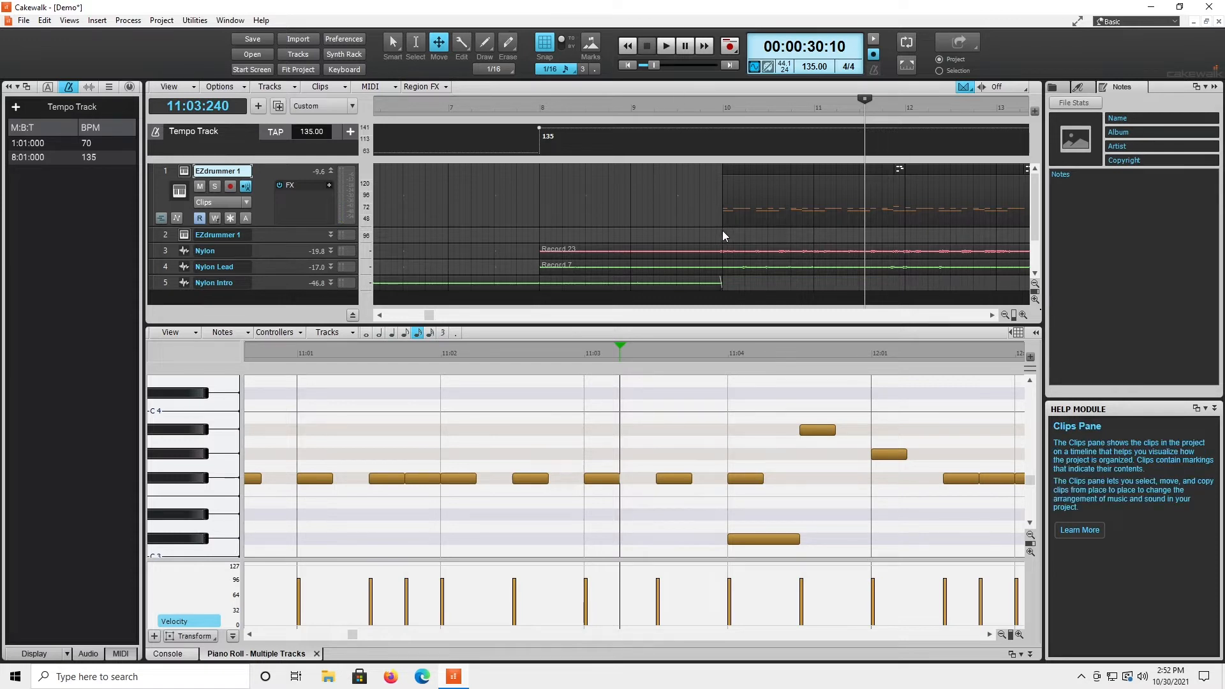
# Play the drums from measure 10 into the pasted copy and delete the copied clip at measure 12.
pyautogui.click(723, 231)
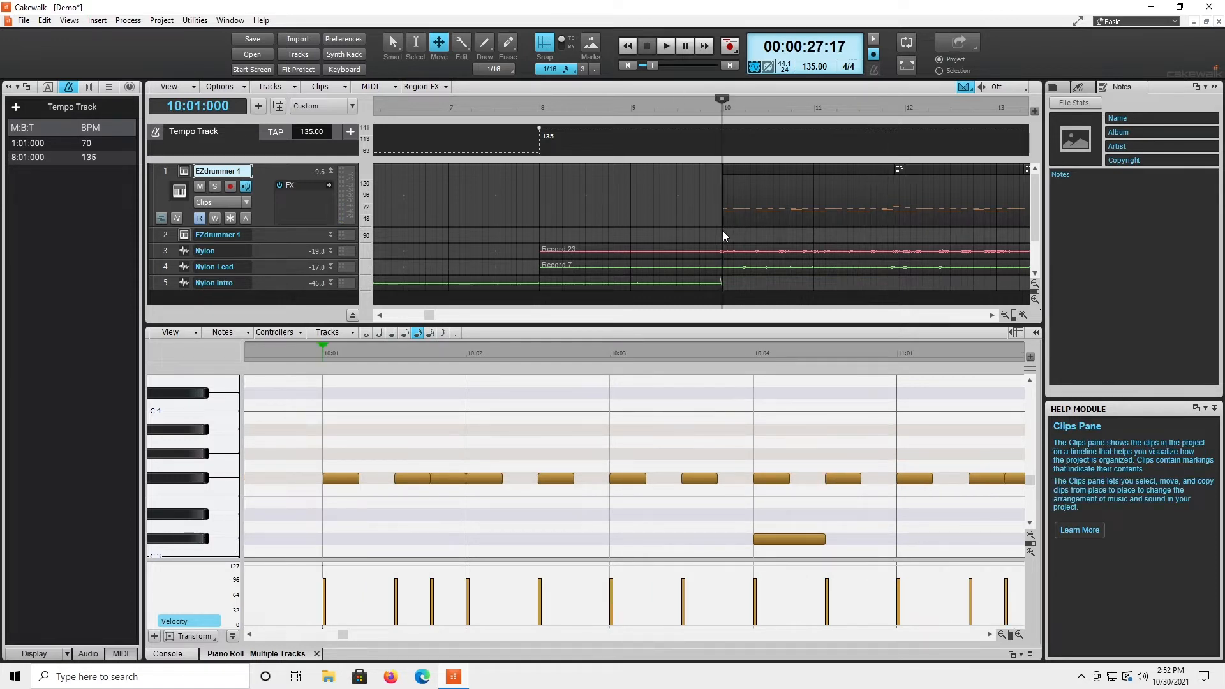
pyautogui.press('space')
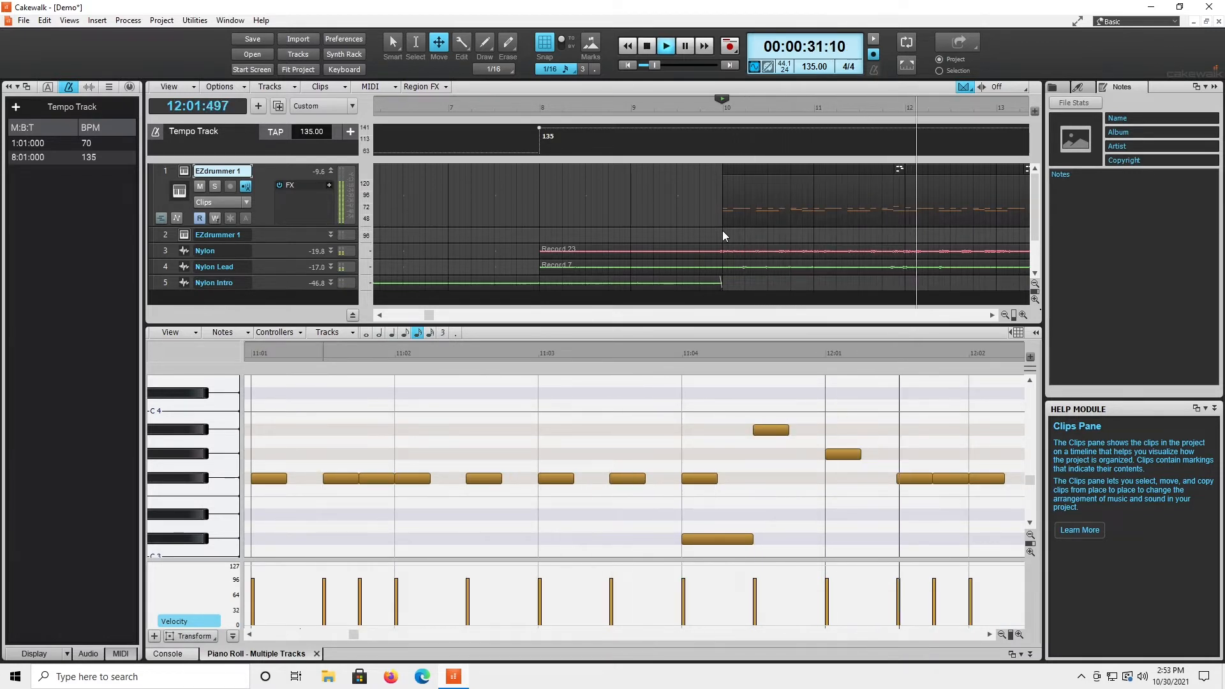
pyautogui.press('space')
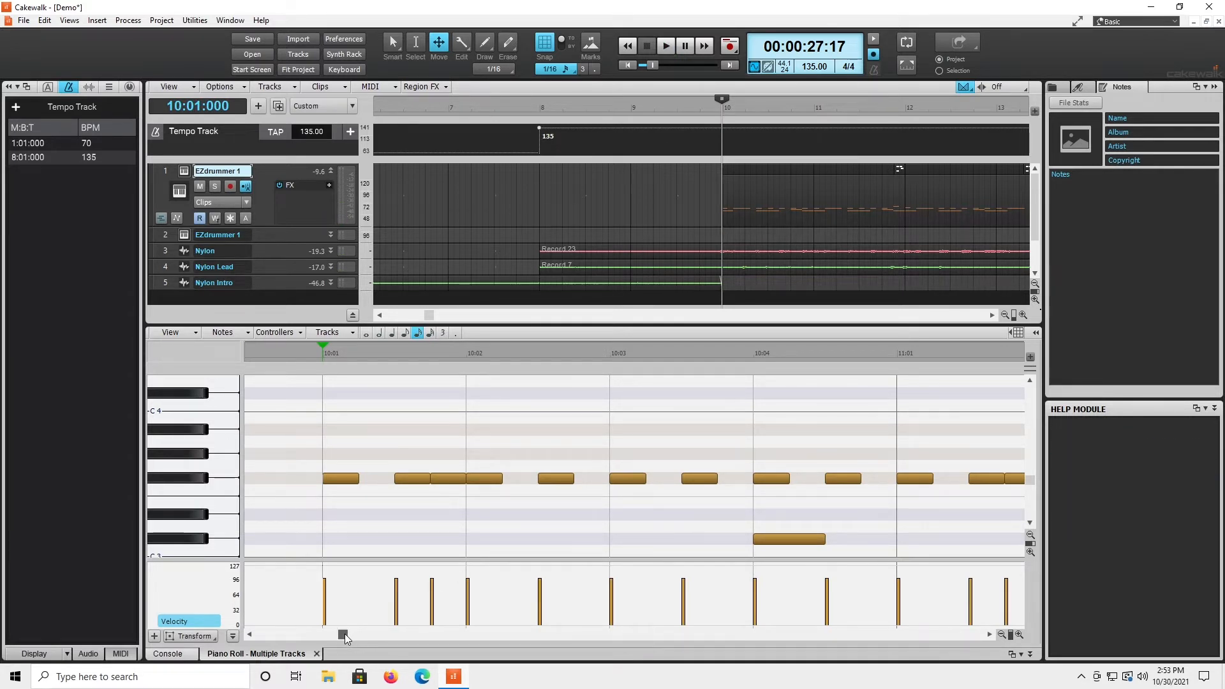
pyautogui.click(985, 198)
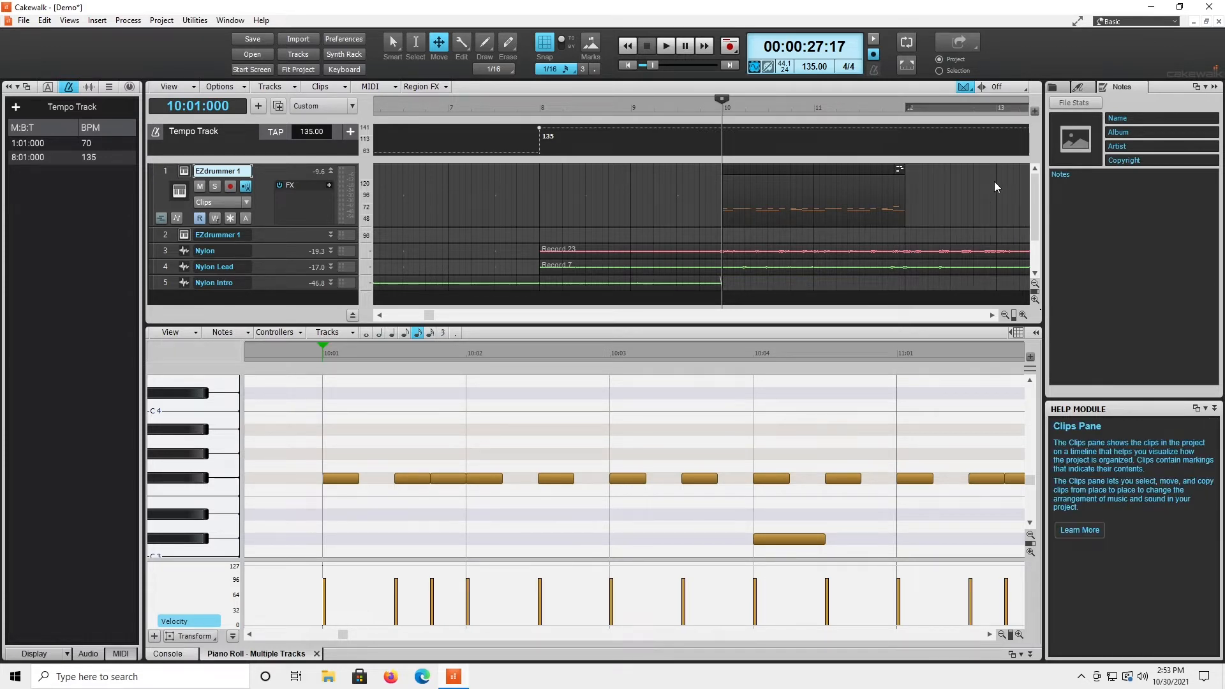
# Play back the original two-measure drum pattern from measure 10 with its lower kick and snare notes in view.
pyautogui.scroll(-1, 312, 512)
pyautogui.scroll(-1, 311, 515)
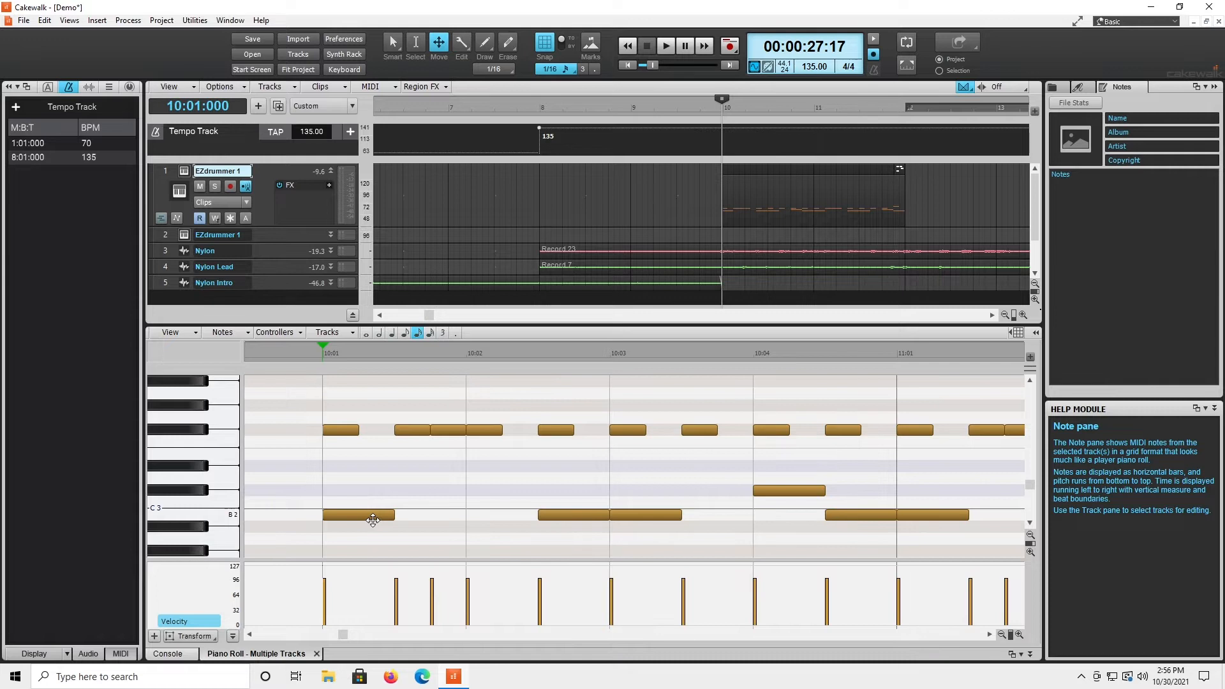
pyautogui.press('space')
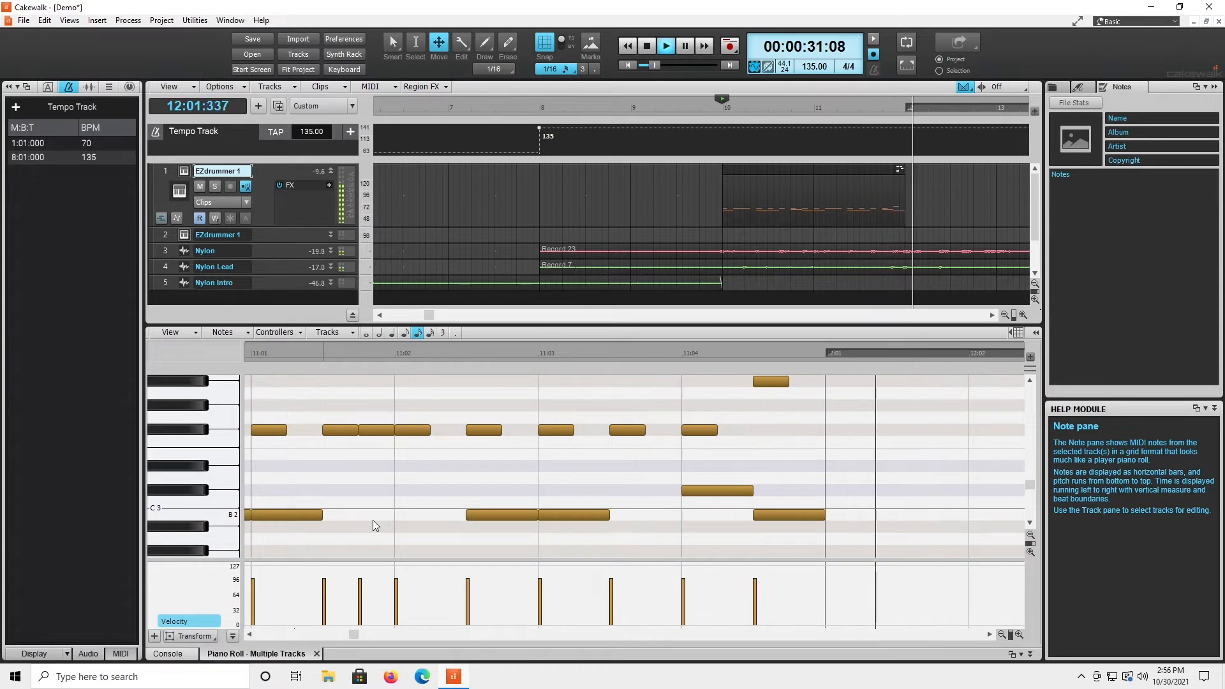
pyautogui.press('space')
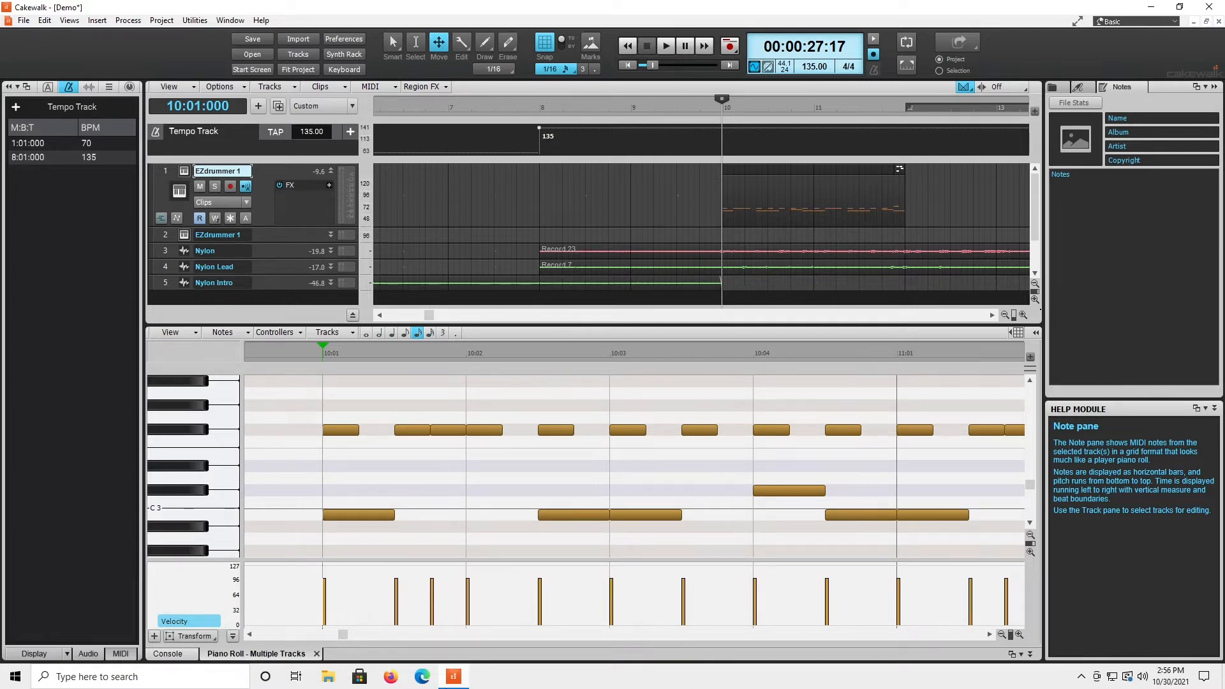
# Try raising the velocity of the first note in measure 10 and lowering it on the next eighth.
pyautogui.moveTo(453, 676)
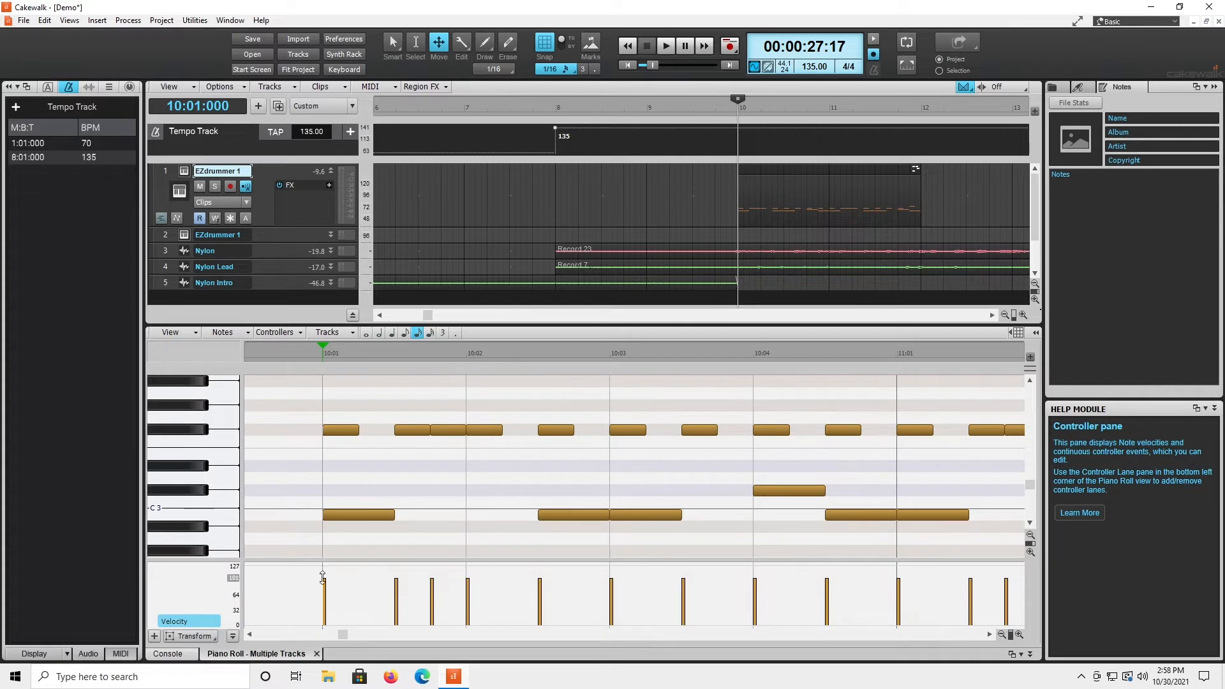
pyautogui.moveTo(324, 579); pyautogui.dragTo(323, 573)
pyautogui.moveTo(395, 577); pyautogui.dragTo(395, 584)
pyautogui.moveTo(431, 579)
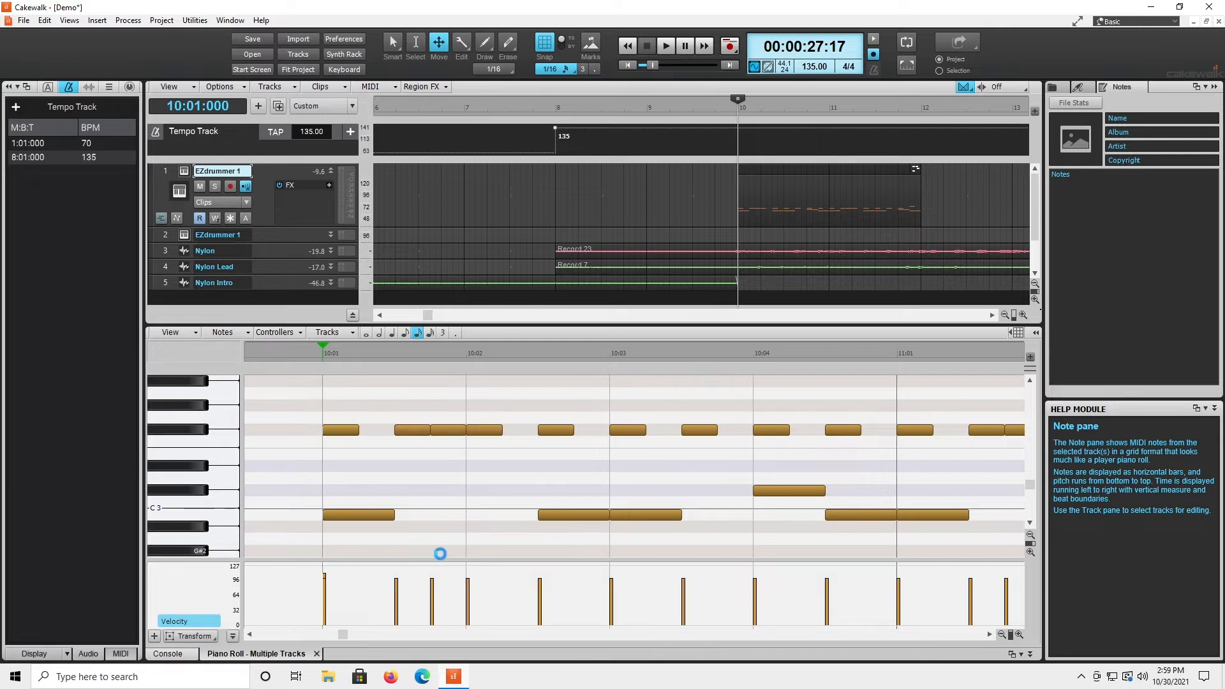
# Open the EZdrummer 1 instrument's mixer, solo its Hi-Hat channel and audition the pattern.
pyautogui.click(183, 173)
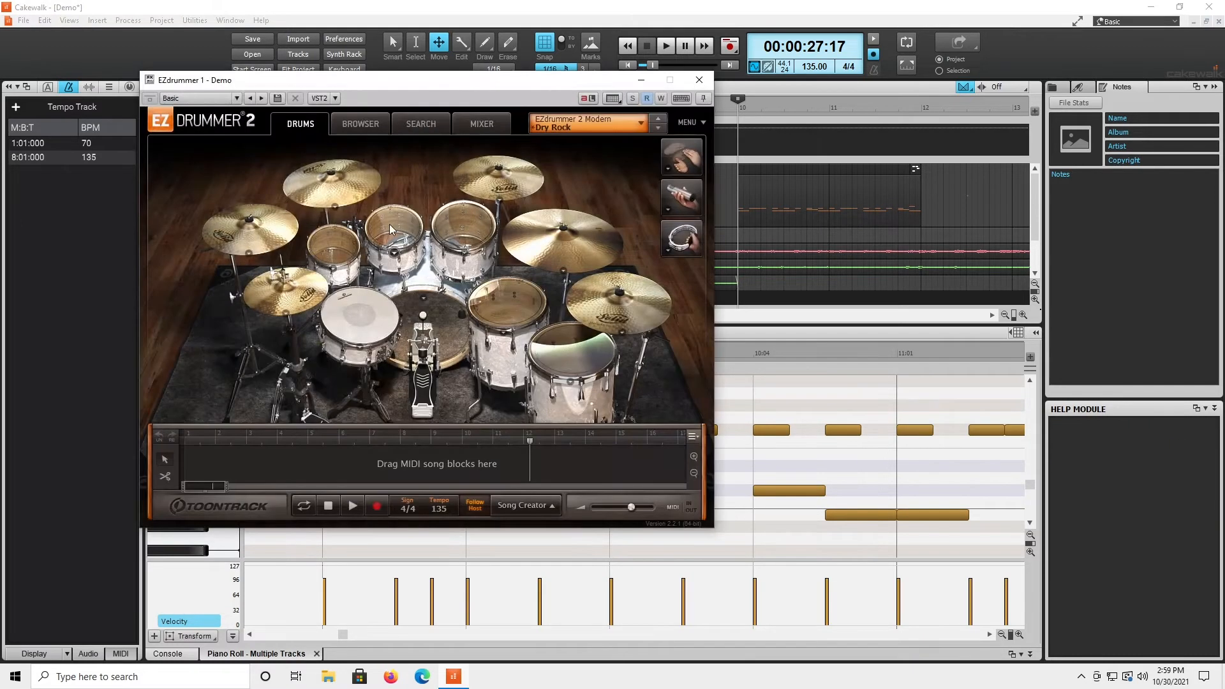
pyautogui.click(476, 127)
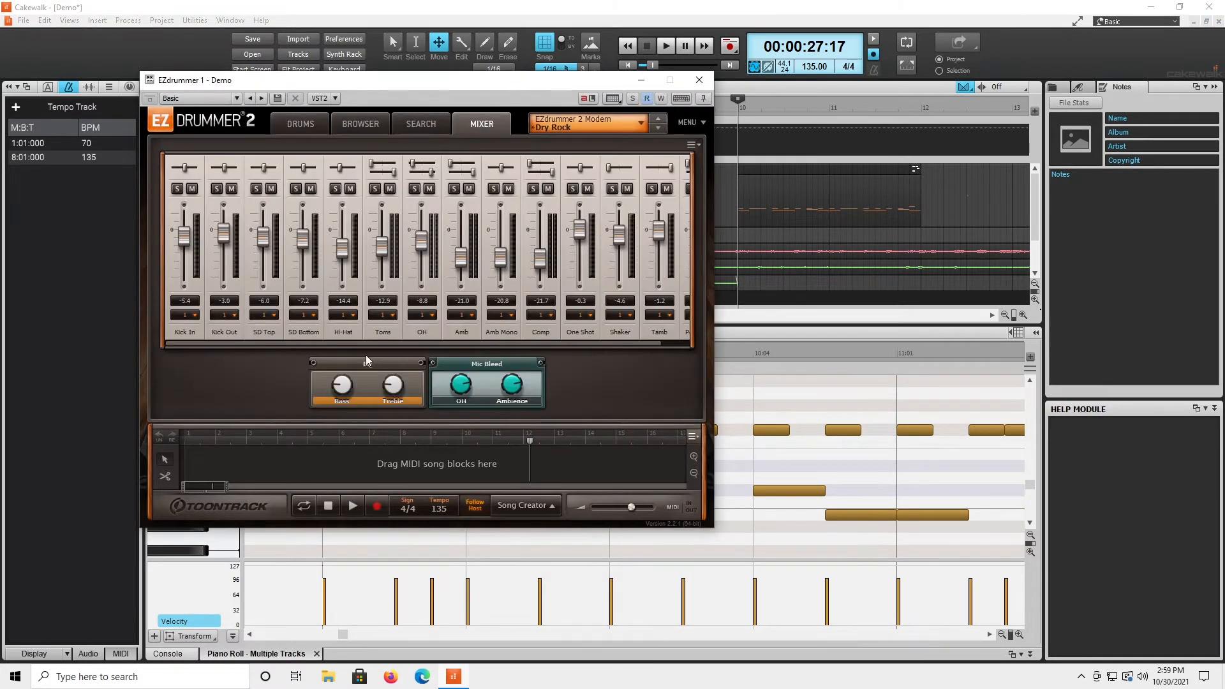
pyautogui.click(336, 188)
pyautogui.press('space')
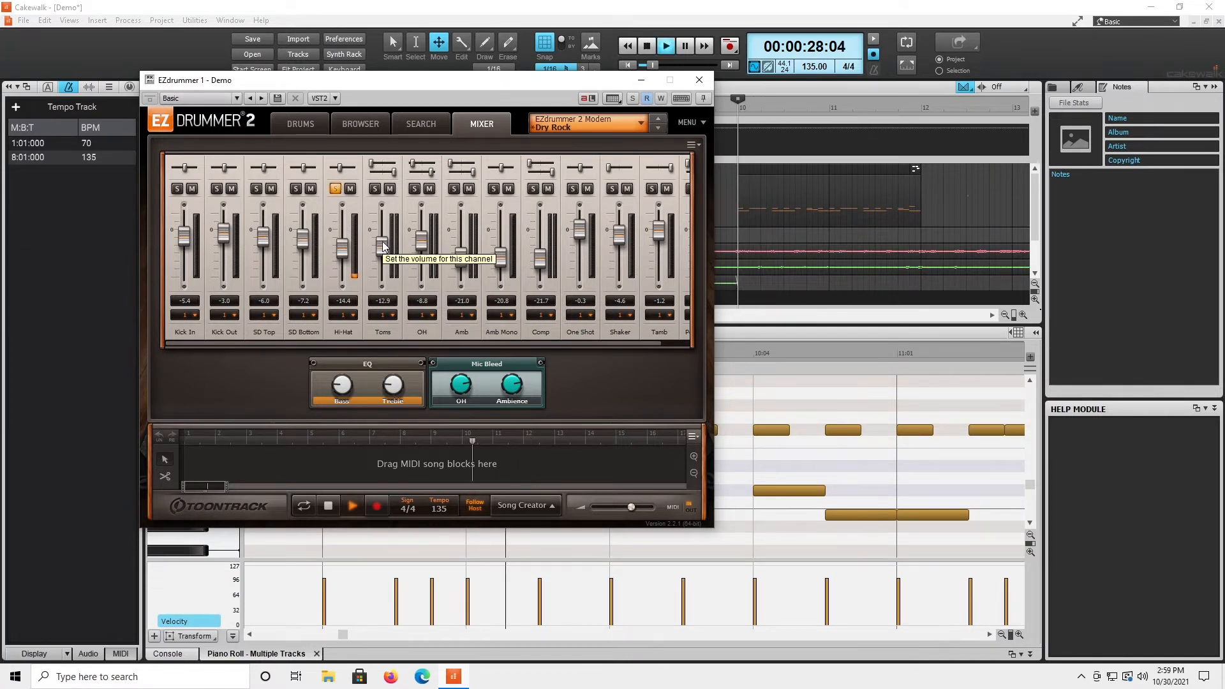
pyautogui.press('space')
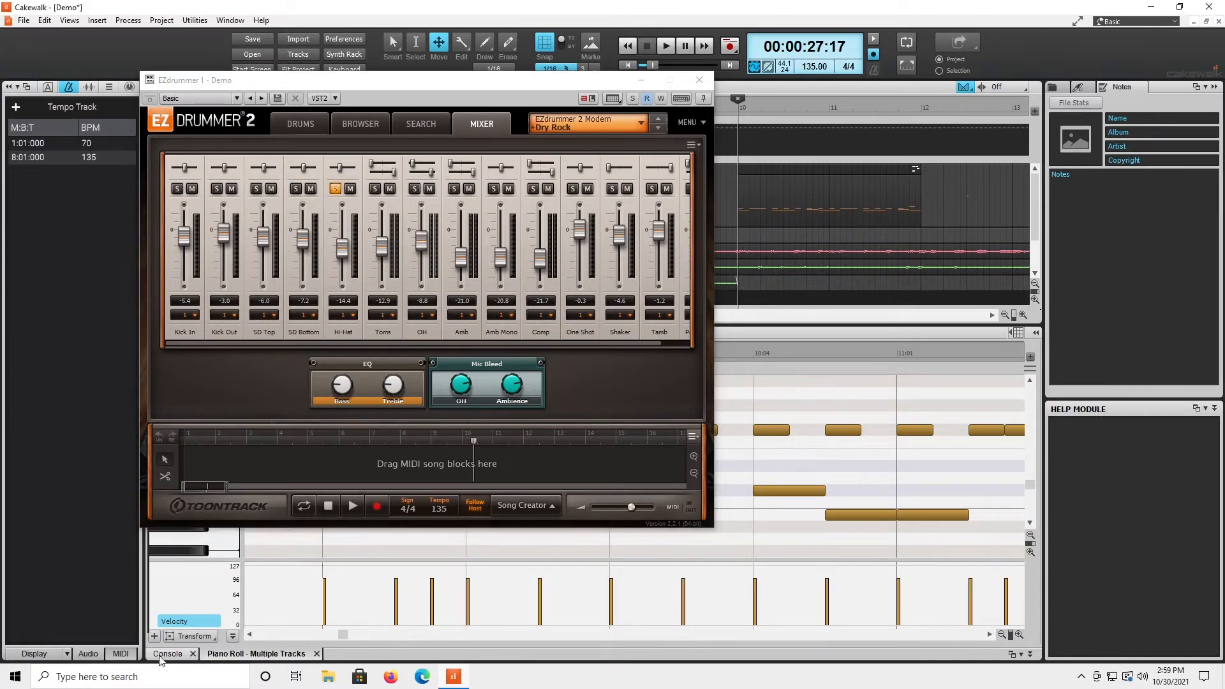
# Mute the Nylon, Nylon Lead and Nylon Intro tracks in the Console and audition the soloed hi-hat alone.
pyautogui.click(192, 653)
pyautogui.moveTo(426, 84); pyautogui.dragTo(783, 93)
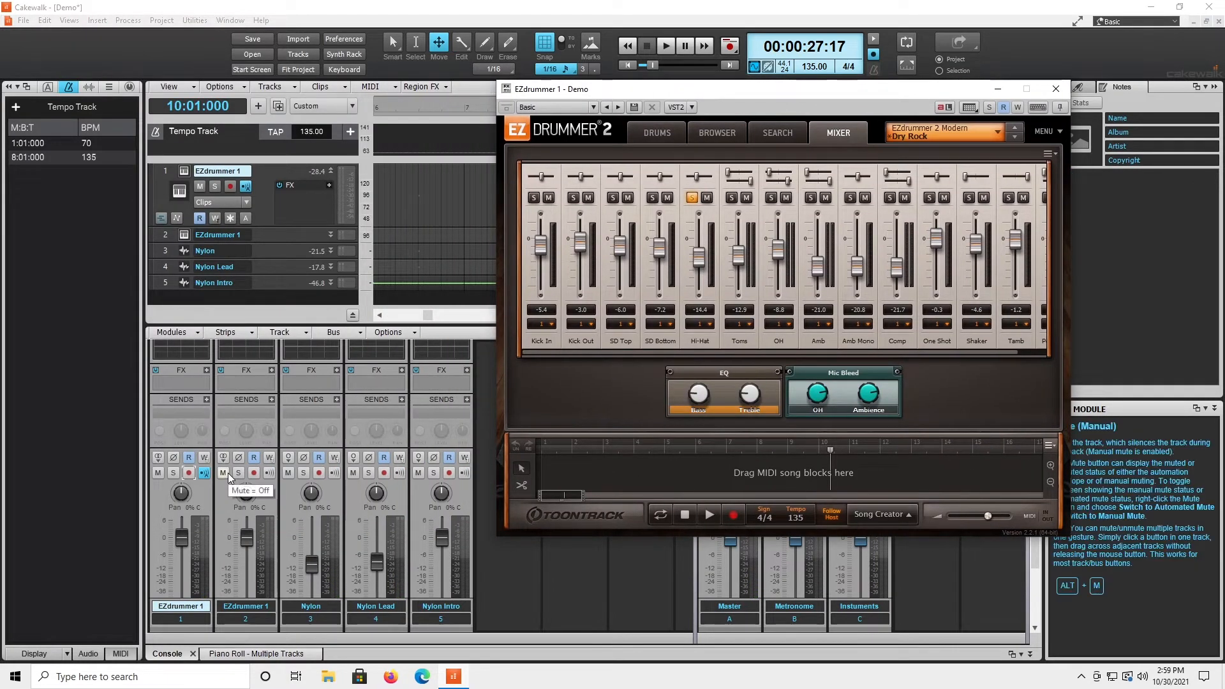
pyautogui.click(288, 473)
pyautogui.moveTo(348, 473); pyautogui.dragTo(424, 471)
pyautogui.moveTo(819, 89); pyautogui.dragTo(443, 71)
pyautogui.press('space')
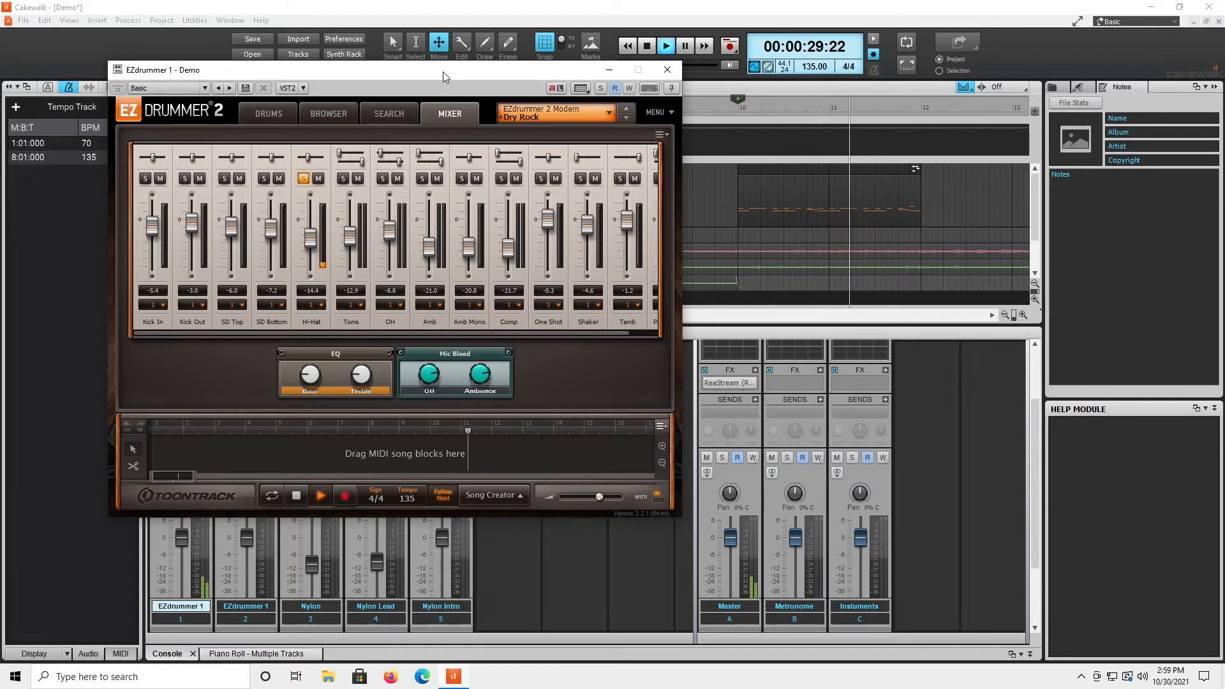
pyautogui.press('space')
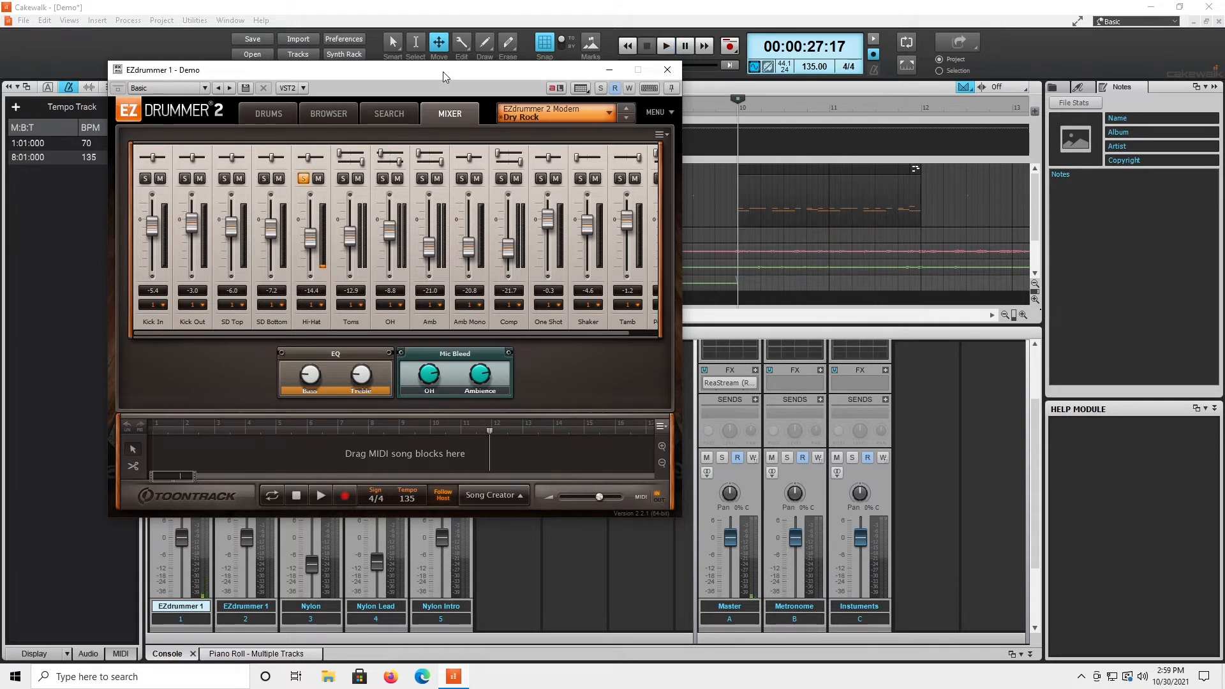
# Raise the Hi-Hat channel's volume to 4.9 in the EZdrummer mixer and audition it.
pyautogui.moveTo(312, 241); pyautogui.dragTo(316, 215)
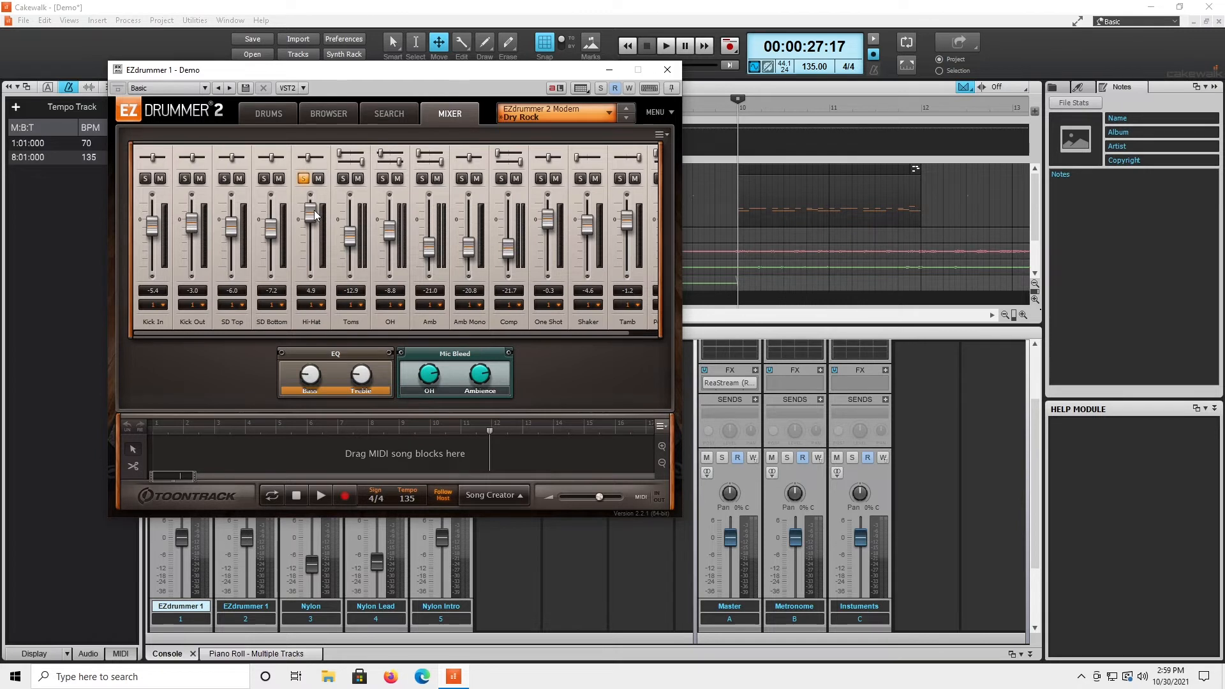
pyautogui.press('space')
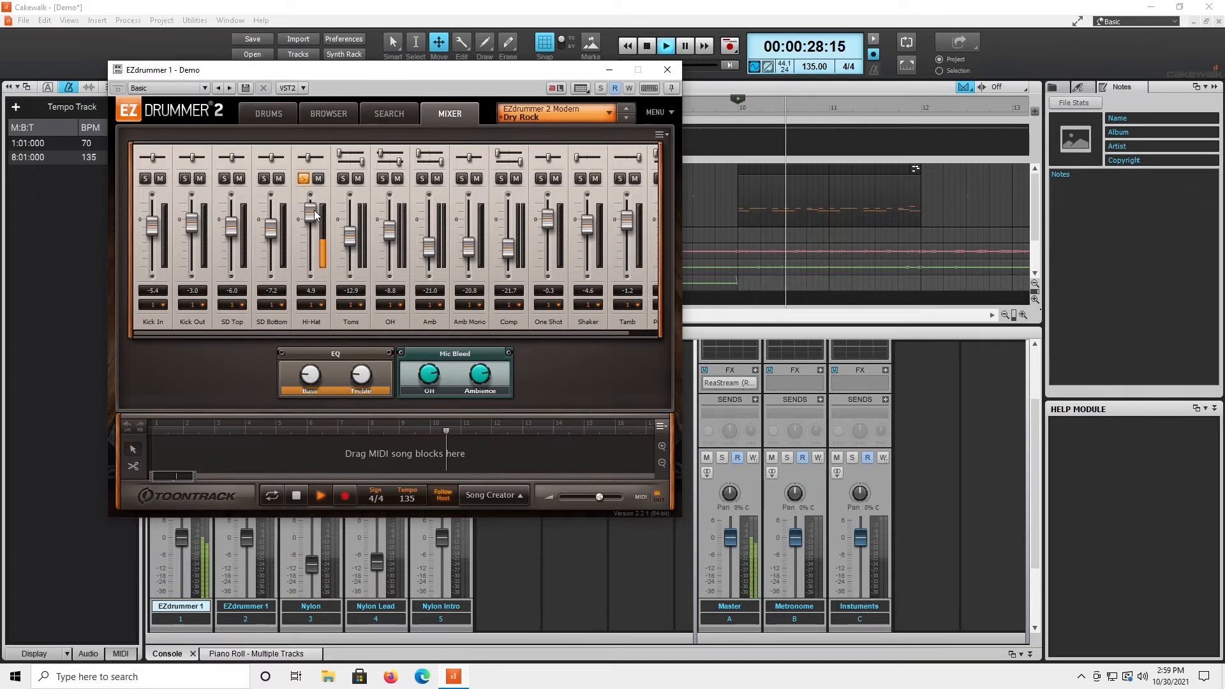
pyautogui.press('space')
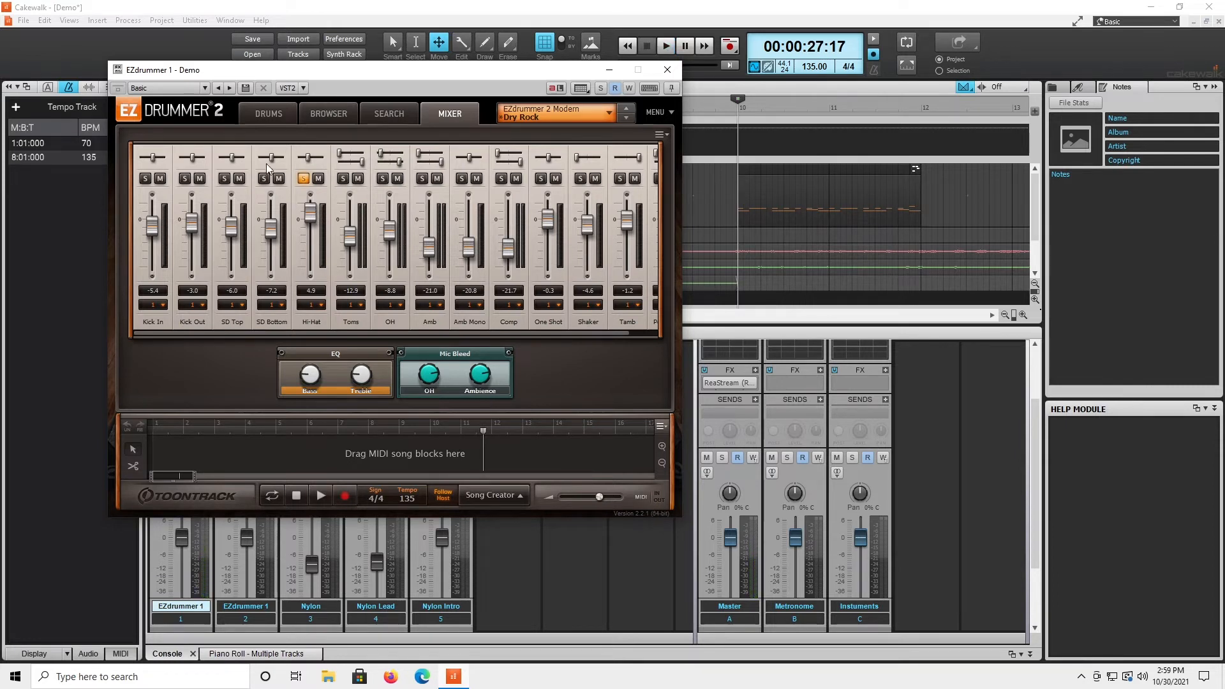
# Return to the Piano Roll and move the EZdrummer window aside, clear of measure 10's first beats.
pyautogui.moveTo(437, 75); pyautogui.dragTo(461, 99)
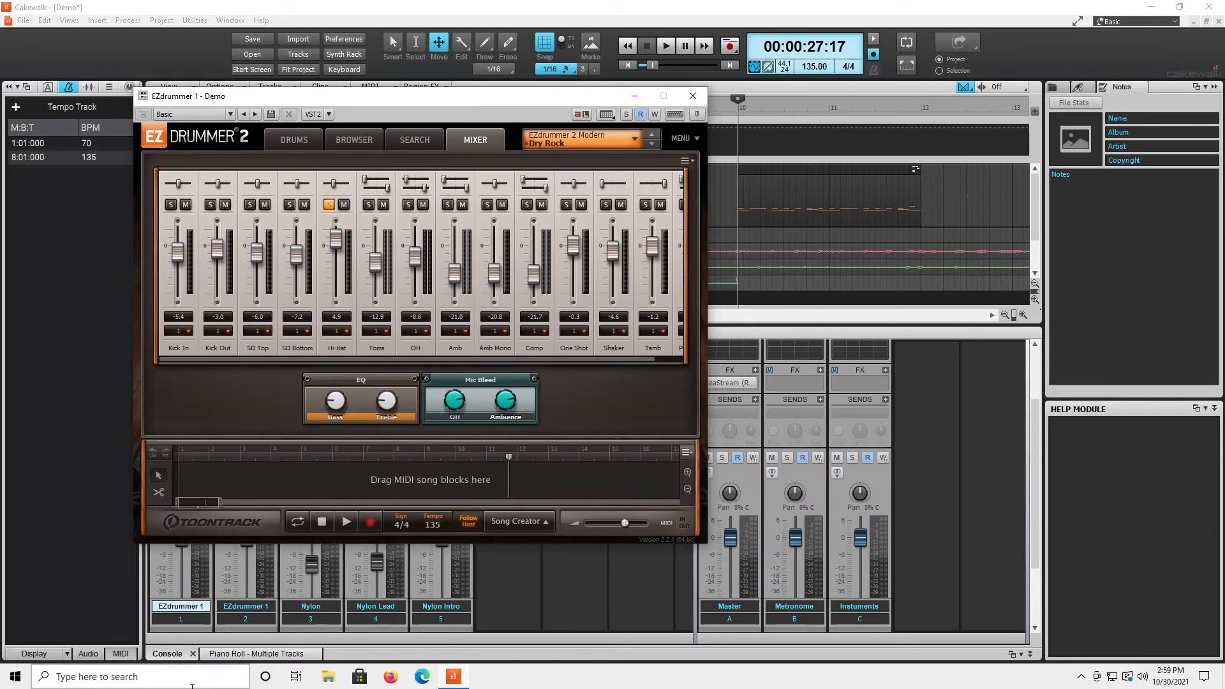
pyautogui.click(243, 654)
pyautogui.moveTo(395, 97); pyautogui.dragTo(1039, 63)
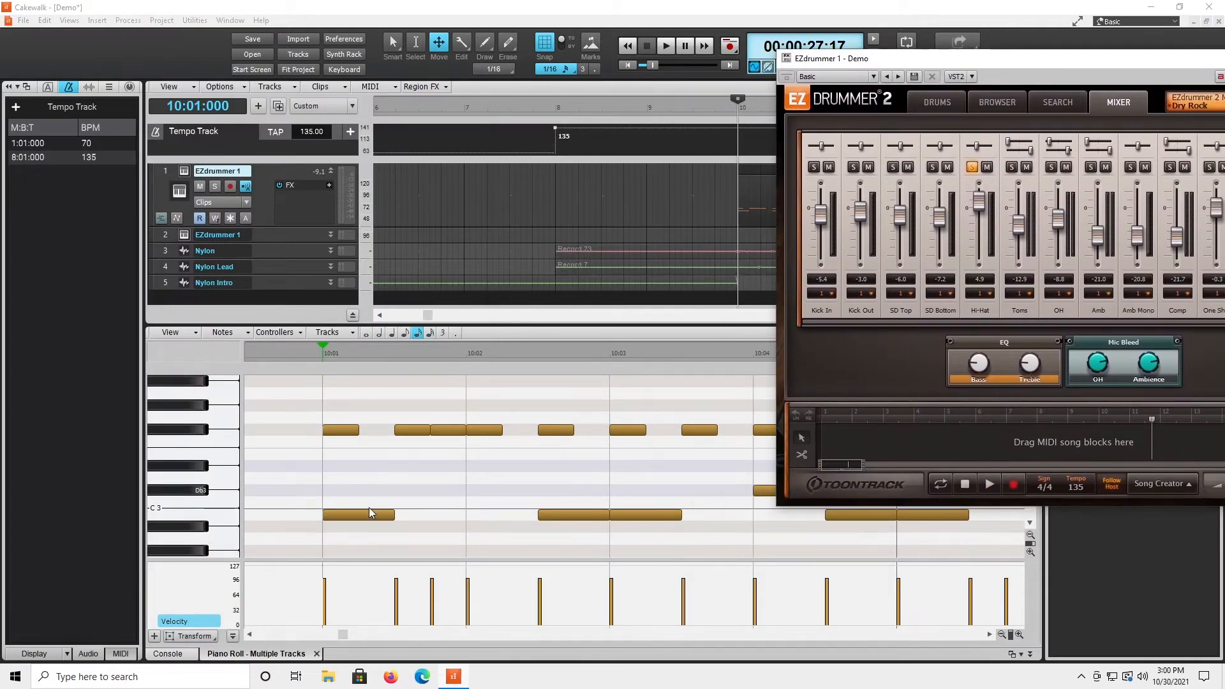
# Lower the velocities of the two hi-hats between beats 1 and 2 of measure 10, slightly raise beat 2's, and audition the accents.
pyautogui.moveTo(326, 577); pyautogui.dragTo(435, 582)
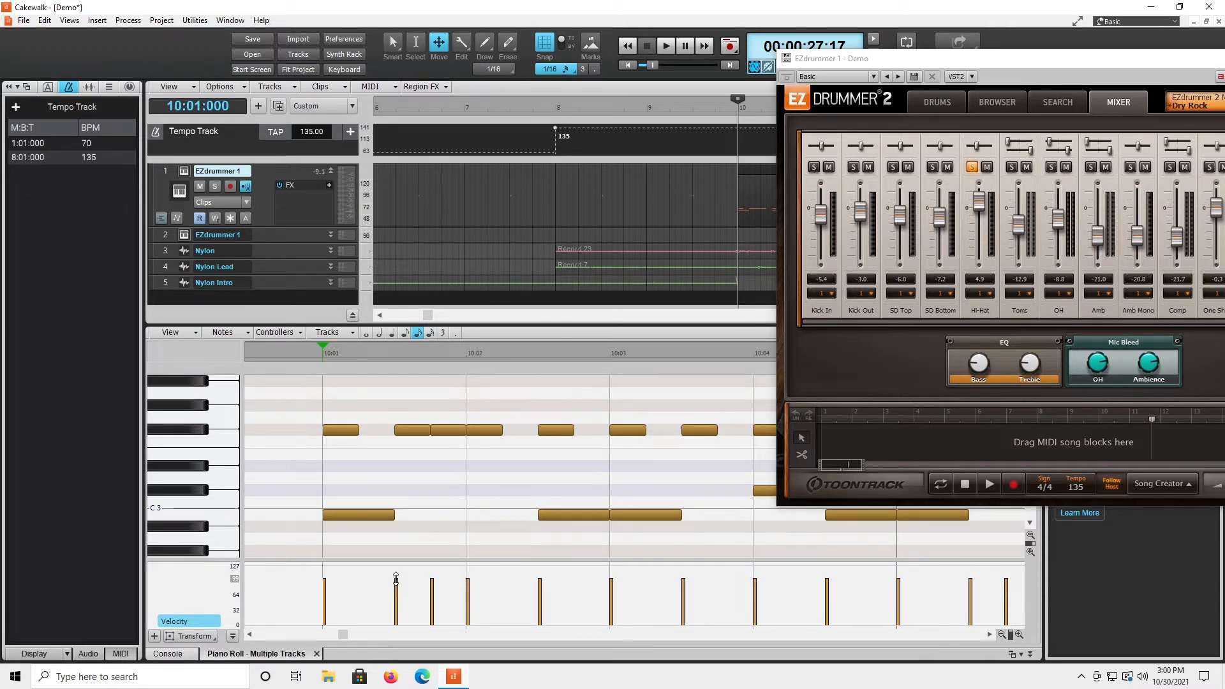
pyautogui.moveTo(396, 579)
pyautogui.mouseDown()
pyautogui.moveTo(431, 582)
pyautogui.moveTo(396, 590)
pyautogui.mouseUp()
pyautogui.moveTo(470, 578); pyautogui.dragTo(470, 577)
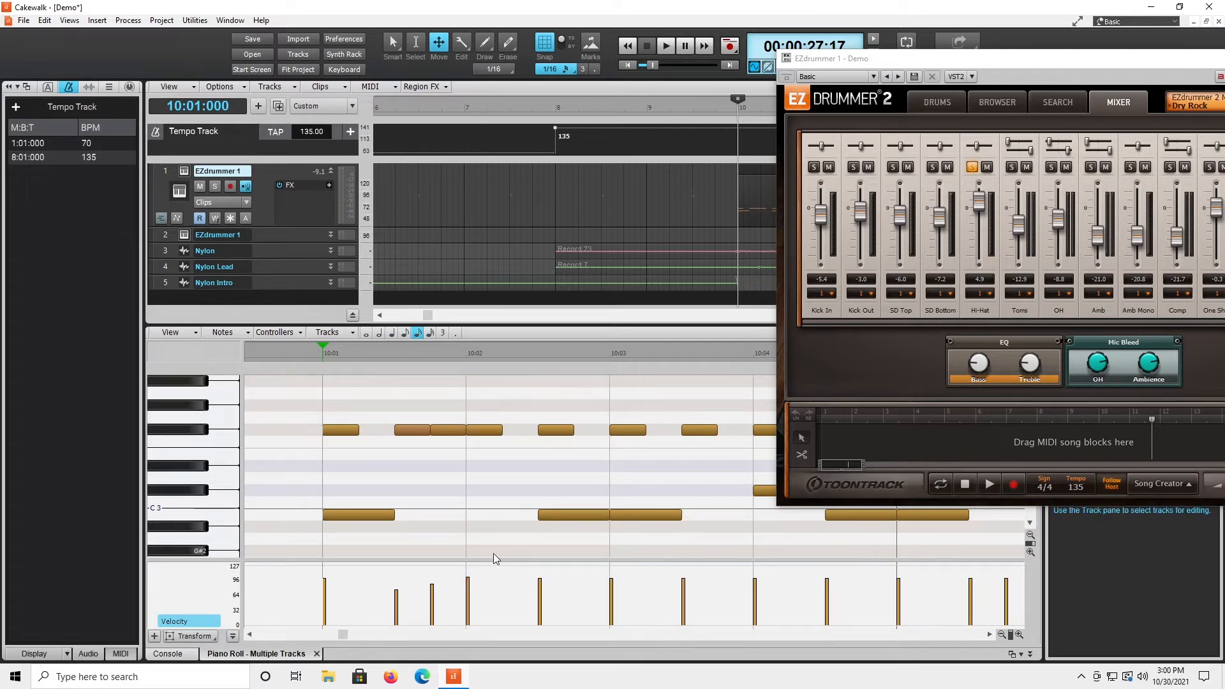
pyautogui.press('space')
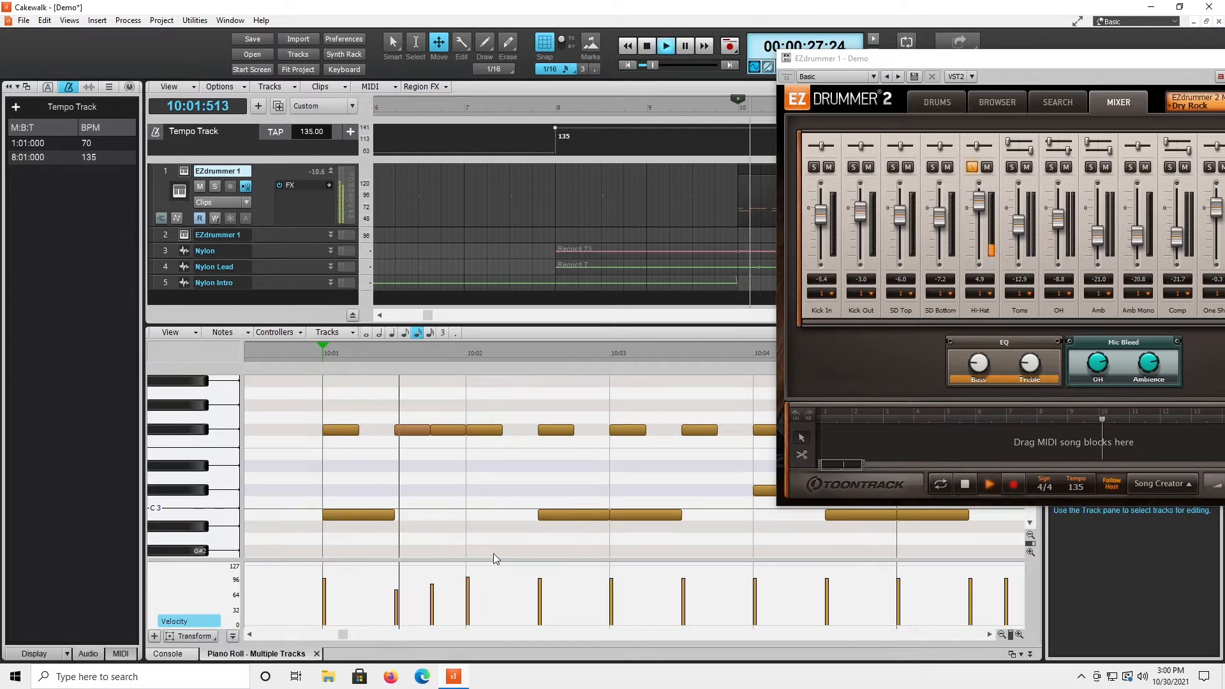
pyautogui.press('space')
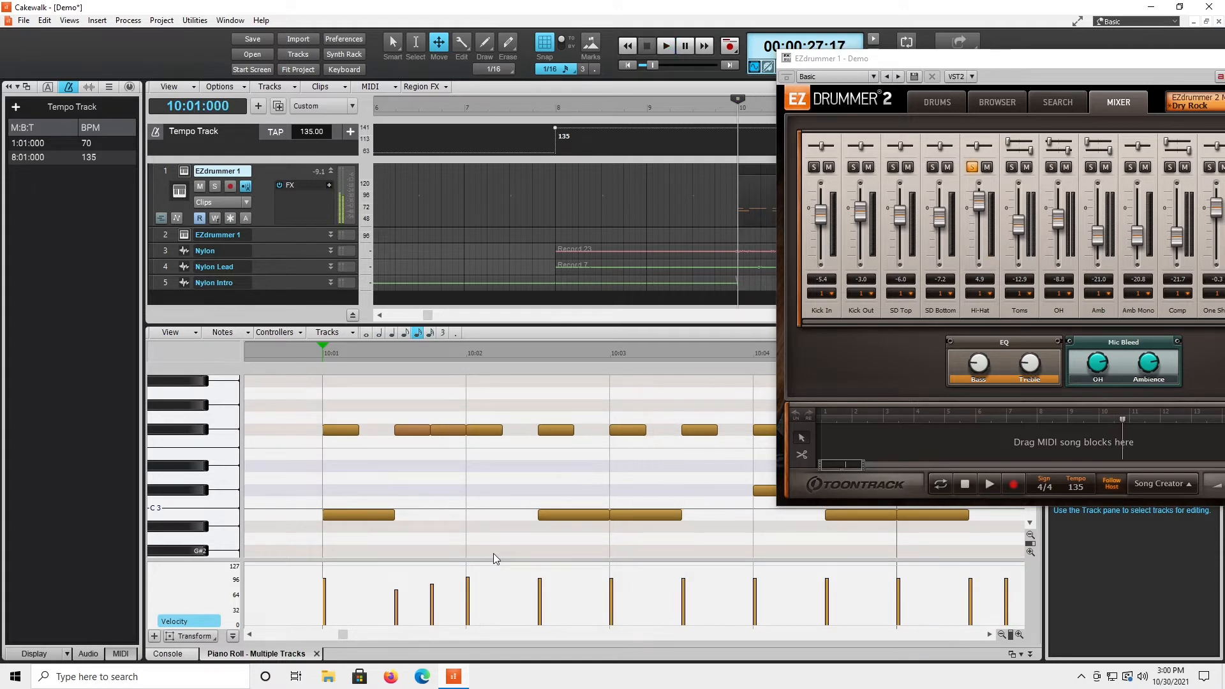
pyautogui.press('space')
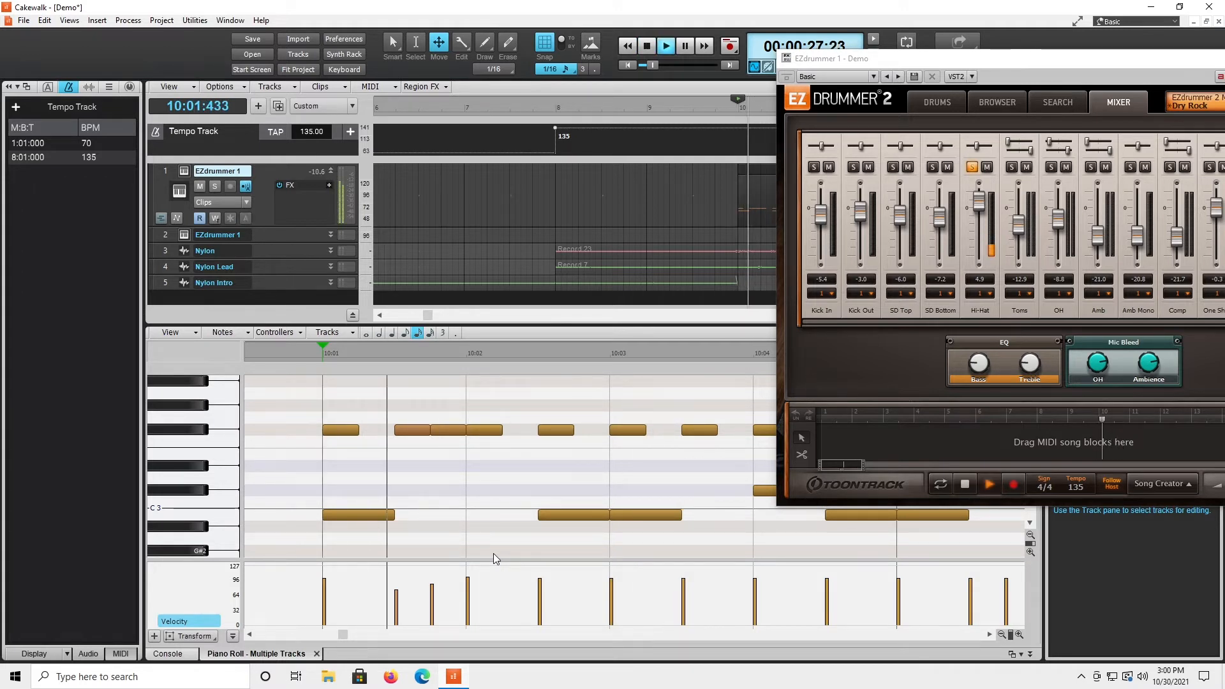
pyautogui.press('space')
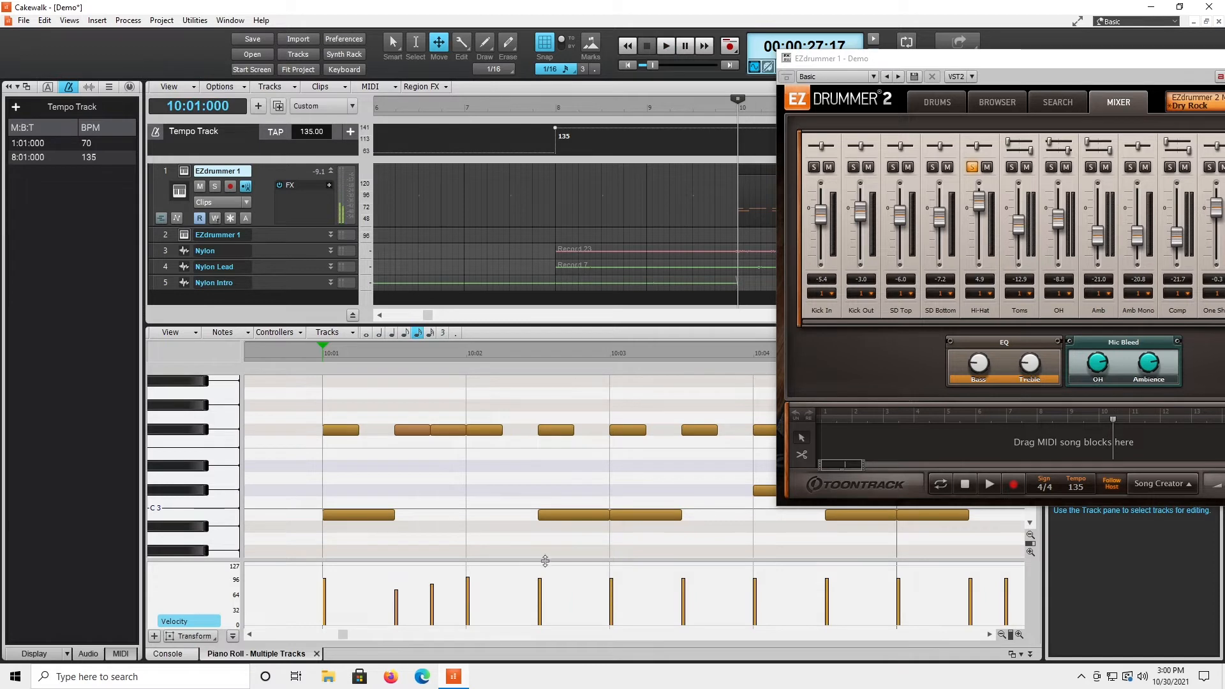
# Vary measure 10's remaining hi-hat velocities: lower those after beats 2 and 3 and on beat 4, raise beat 3's to 103 and the last to 109.
pyautogui.moveTo(541, 577); pyautogui.dragTo(541, 582)
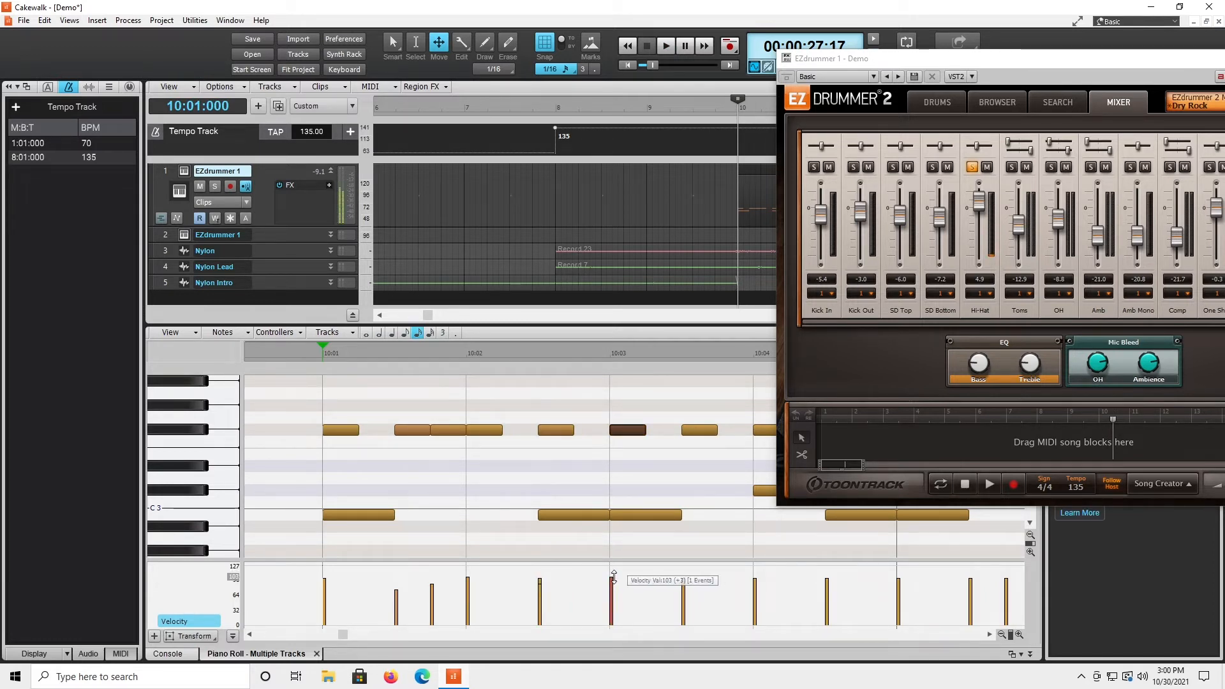
pyautogui.moveTo(682, 579); pyautogui.dragTo(681, 583)
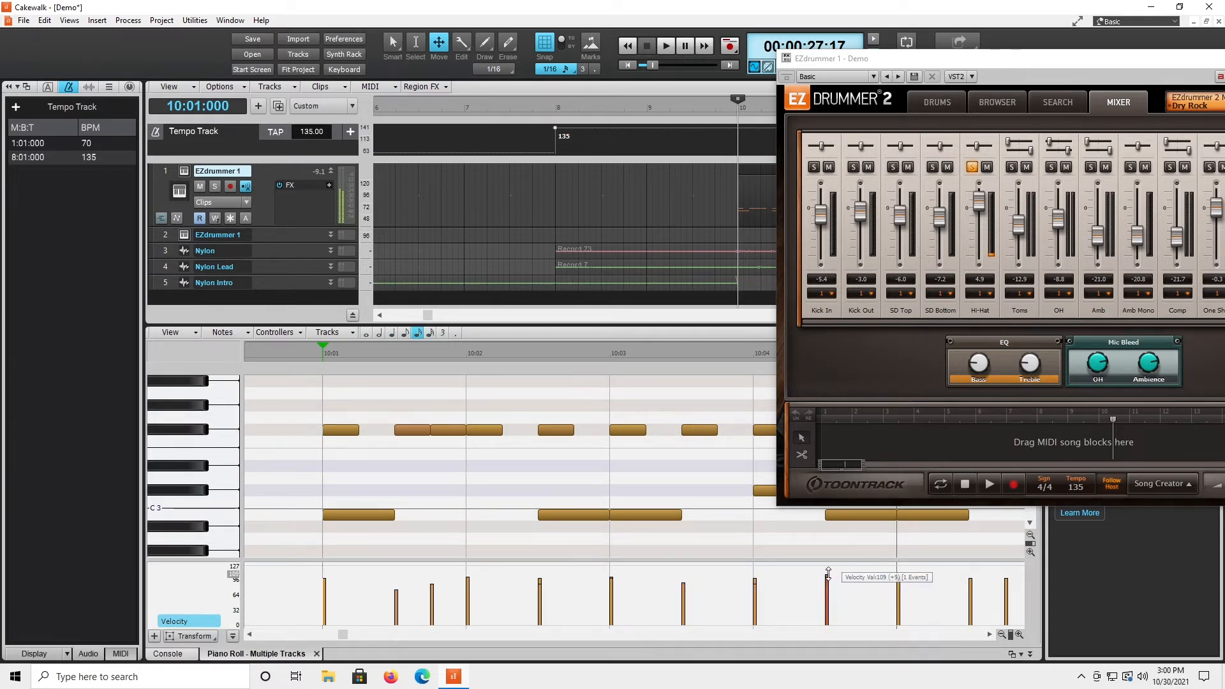
# Move the EZdrummer window aside and shape measure 11's first hi-hat velocities, raising beats 1 and 2 and lowering the two between them.
pyautogui.moveTo(898, 578); pyautogui.dragTo(899, 582)
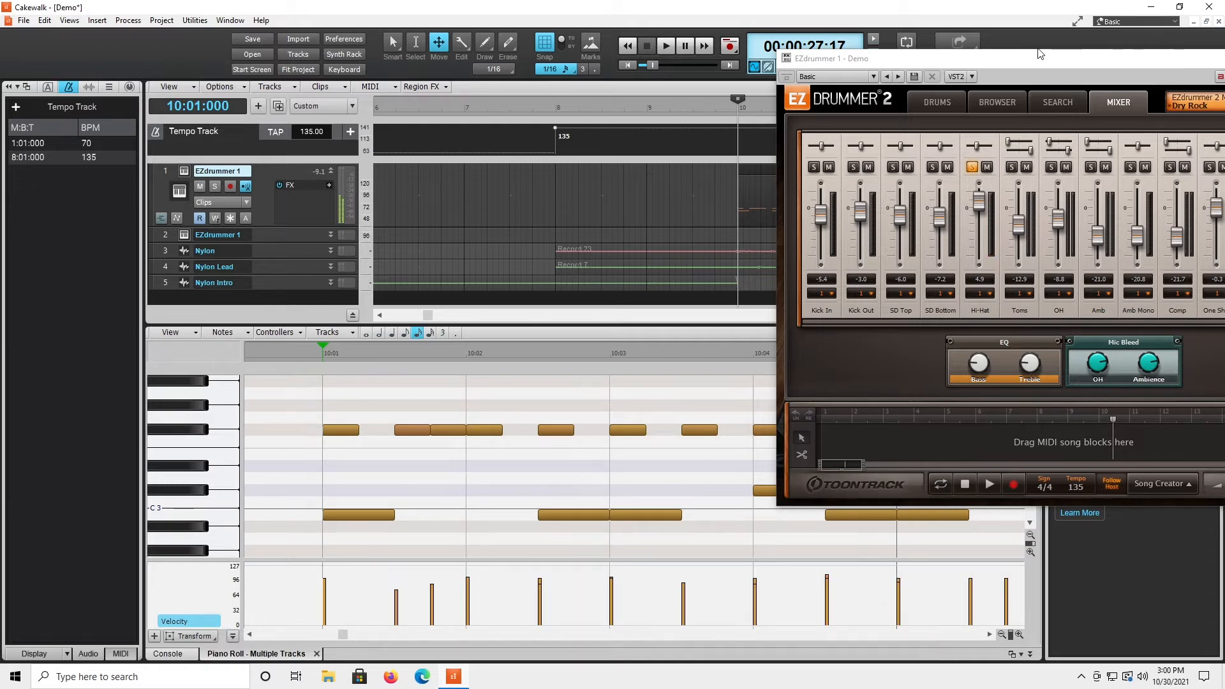
pyautogui.moveTo(1047, 63); pyautogui.dragTo(353, 82)
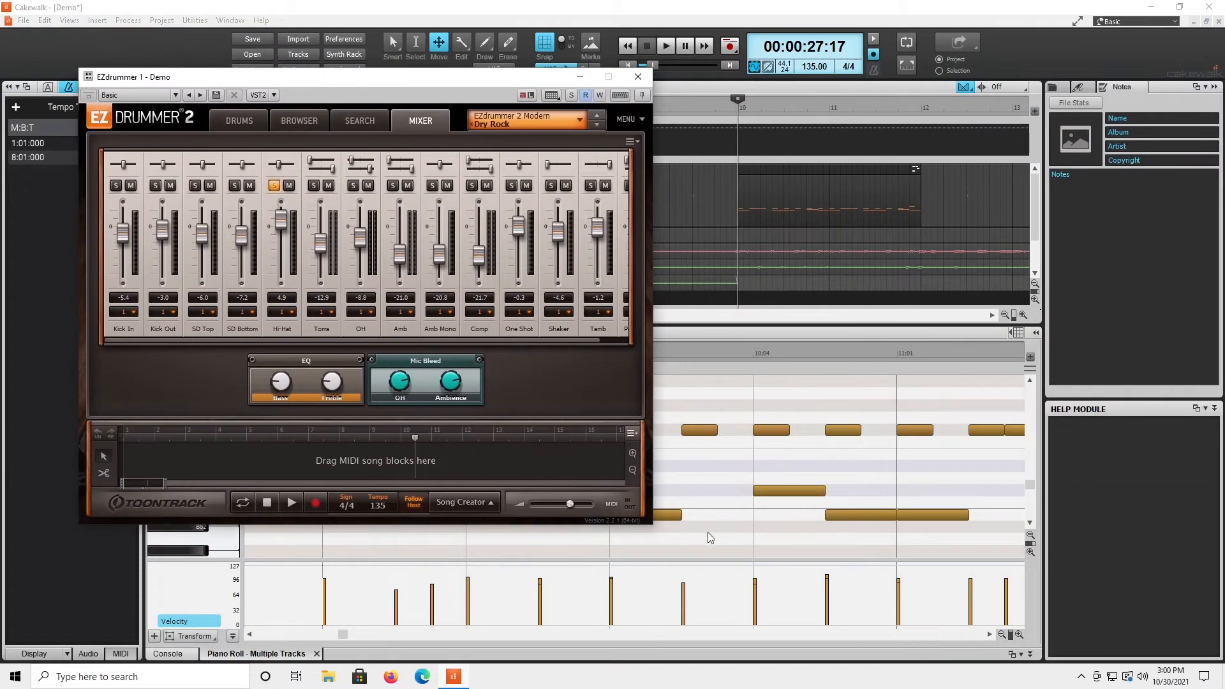
pyautogui.moveTo(899, 582); pyautogui.dragTo(899, 574)
pyautogui.moveTo(345, 635); pyautogui.dragTo(352, 636)
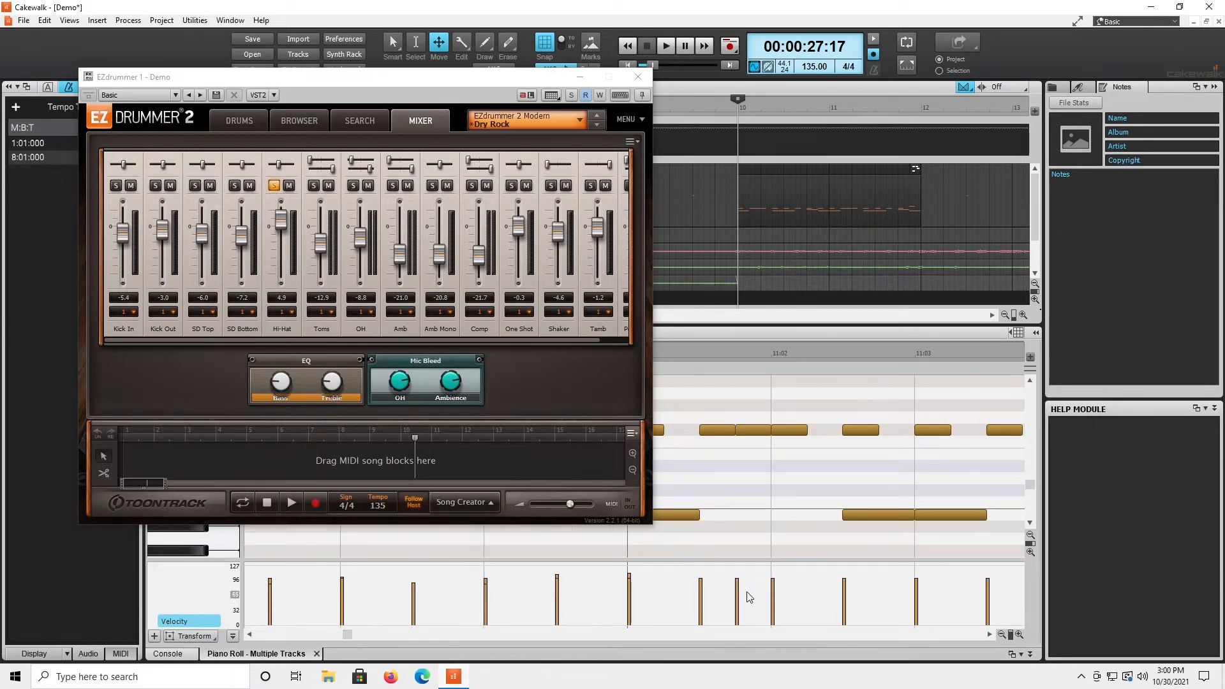
pyautogui.click(699, 582)
pyautogui.moveTo(700, 582); pyautogui.dragTo(772, 573)
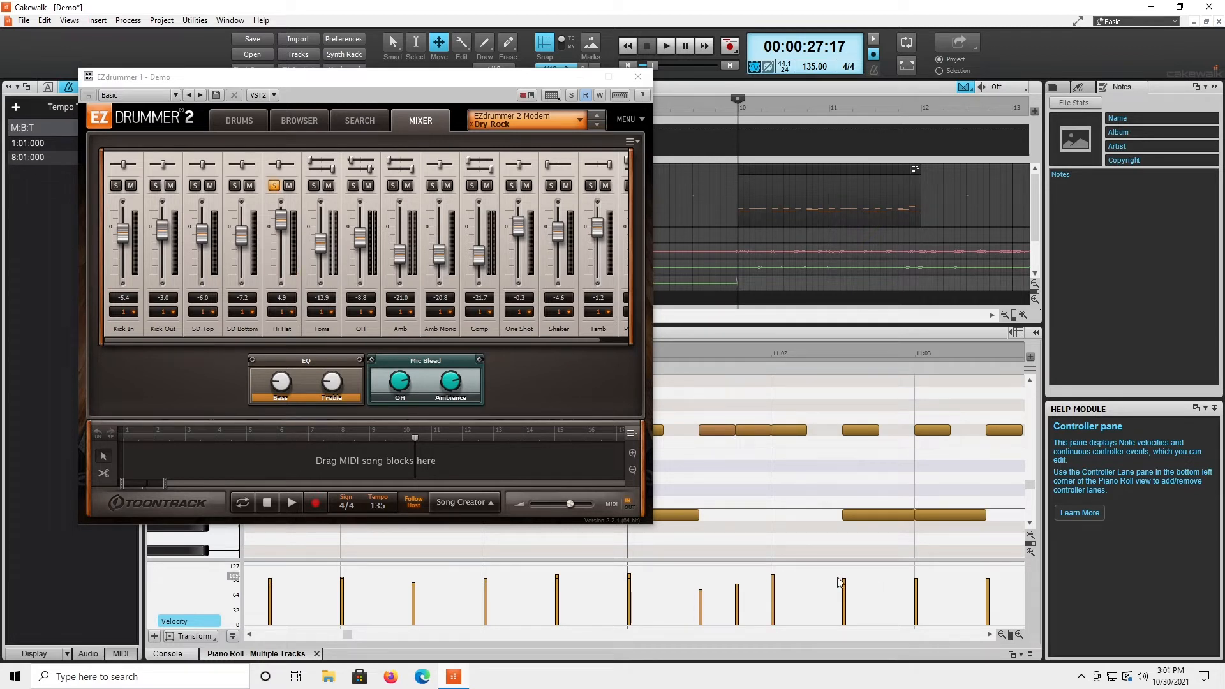
# In the rest of measure 11, lower the hi-hat velocities after beats 2 and 3 and raise beats 3, 4 and the final Bb3 note.
pyautogui.moveTo(844, 581); pyautogui.dragTo(844, 578)
pyautogui.moveTo(916, 578); pyautogui.dragTo(916, 573)
pyautogui.moveTo(991, 584); pyautogui.dragTo(991, 586)
pyautogui.moveTo(345, 636); pyautogui.dragTo(349, 636)
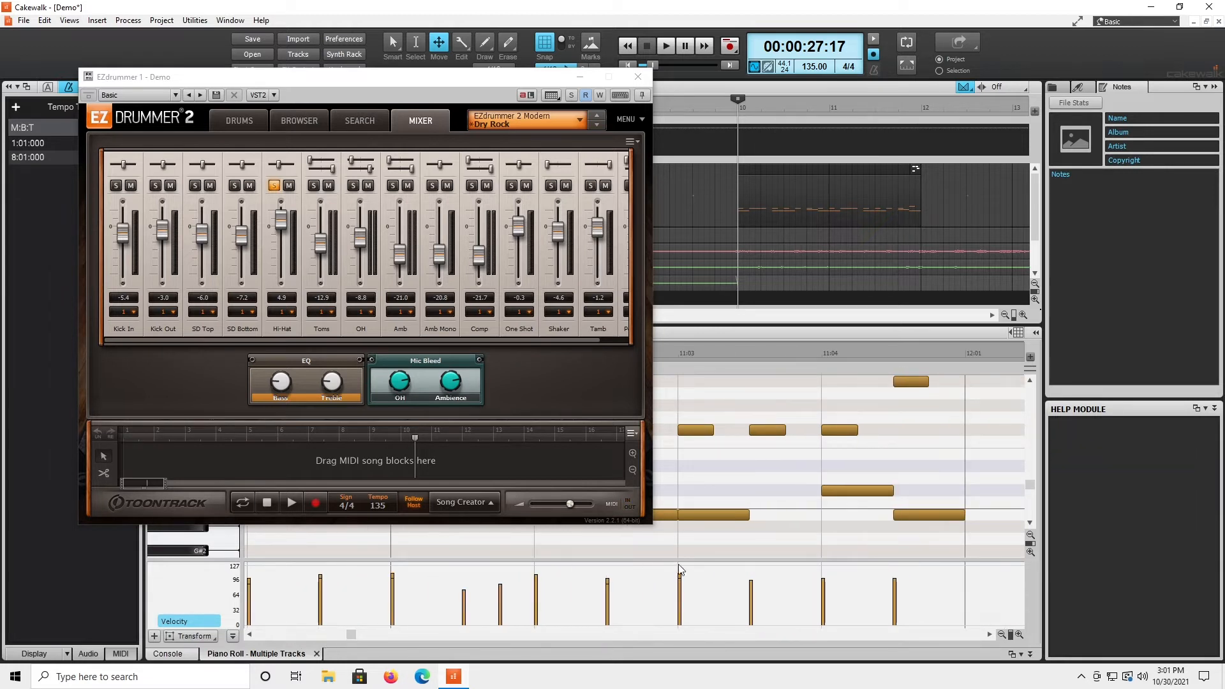
pyautogui.moveTo(751, 582); pyautogui.dragTo(894, 573)
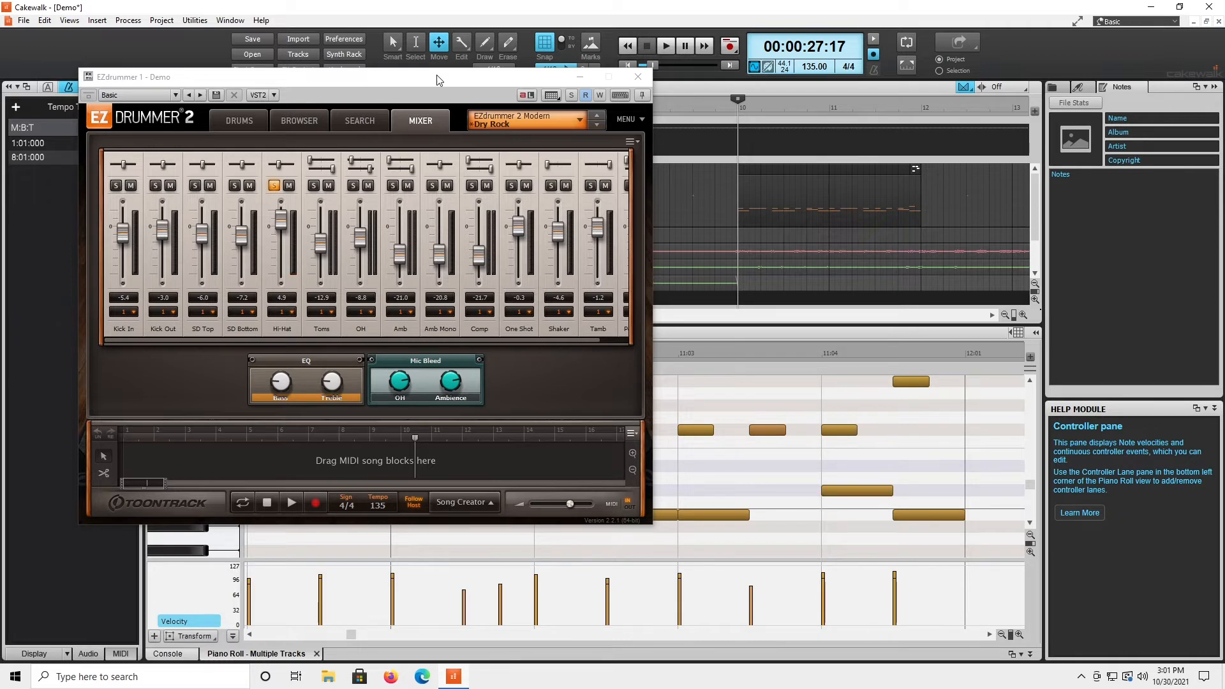
# Bring the EZdrummer window back clear of the track list and audition the two-measure hi-hat pattern with its new accents.
pyautogui.moveTo(380, 77); pyautogui.dragTo(885, 93)
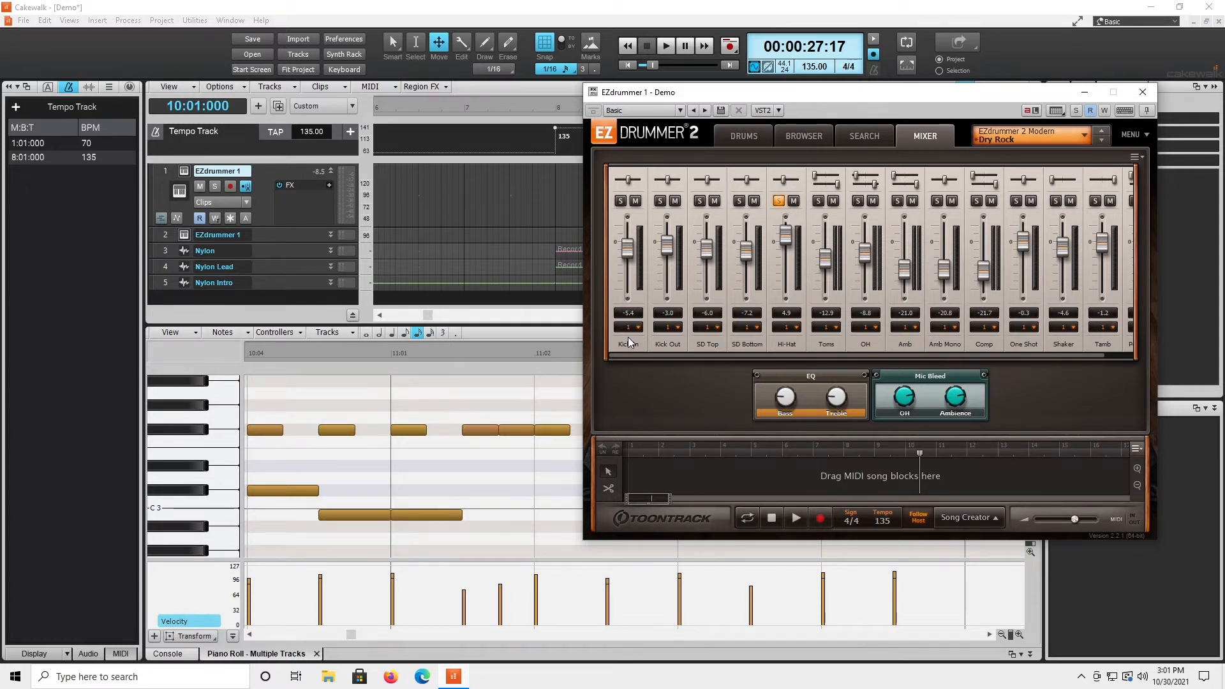
pyautogui.press('space')
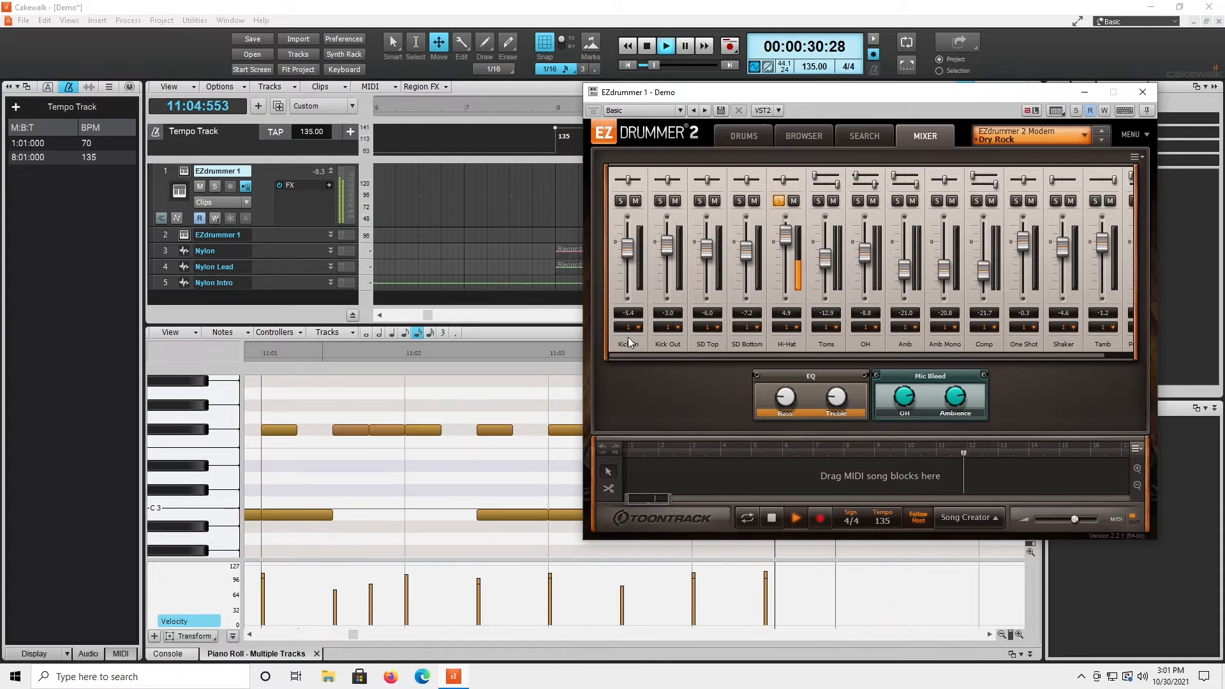
pyautogui.press('space')
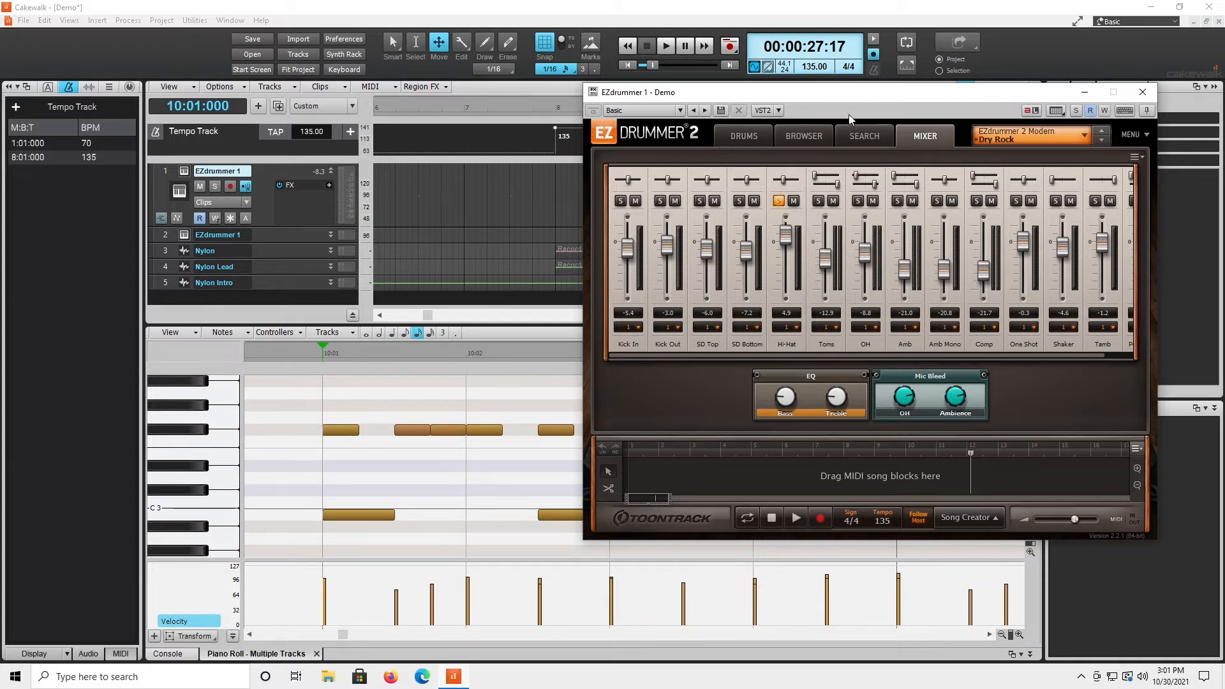
# Close the EZdrummer window, nudge measure 10's first hi-hat slightly late, and raise its velocity a touch.
pyautogui.click(1143, 92)
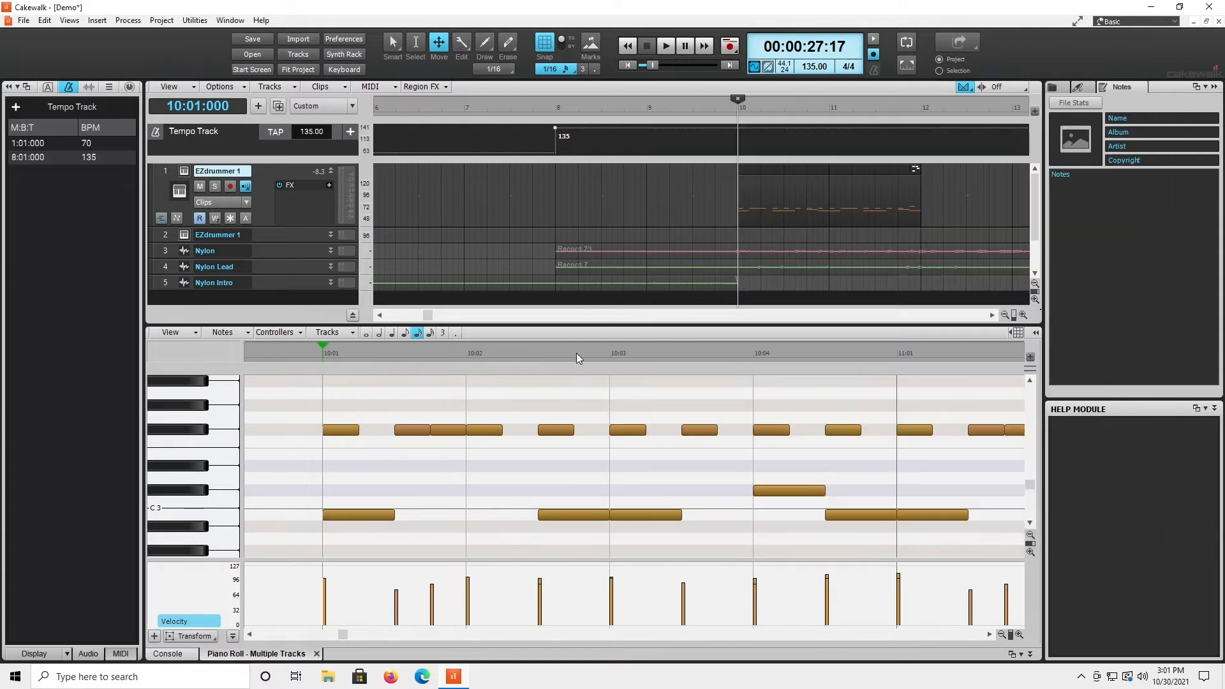
pyautogui.press('F6')
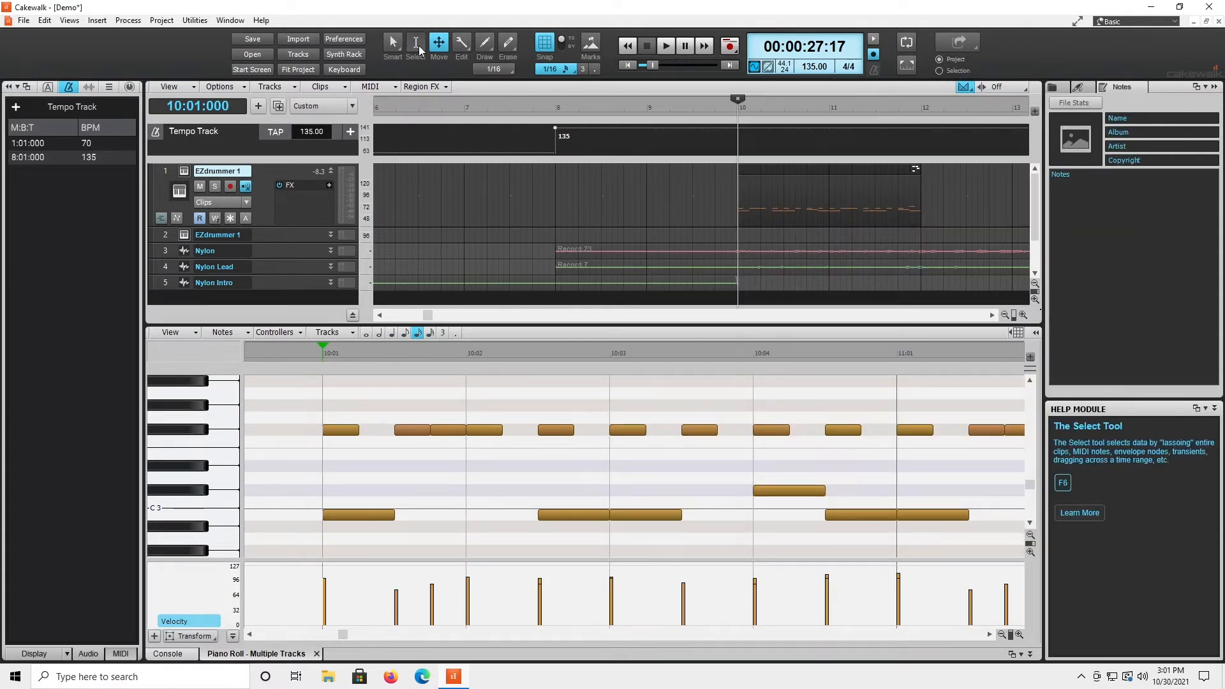
pyautogui.click(345, 430)
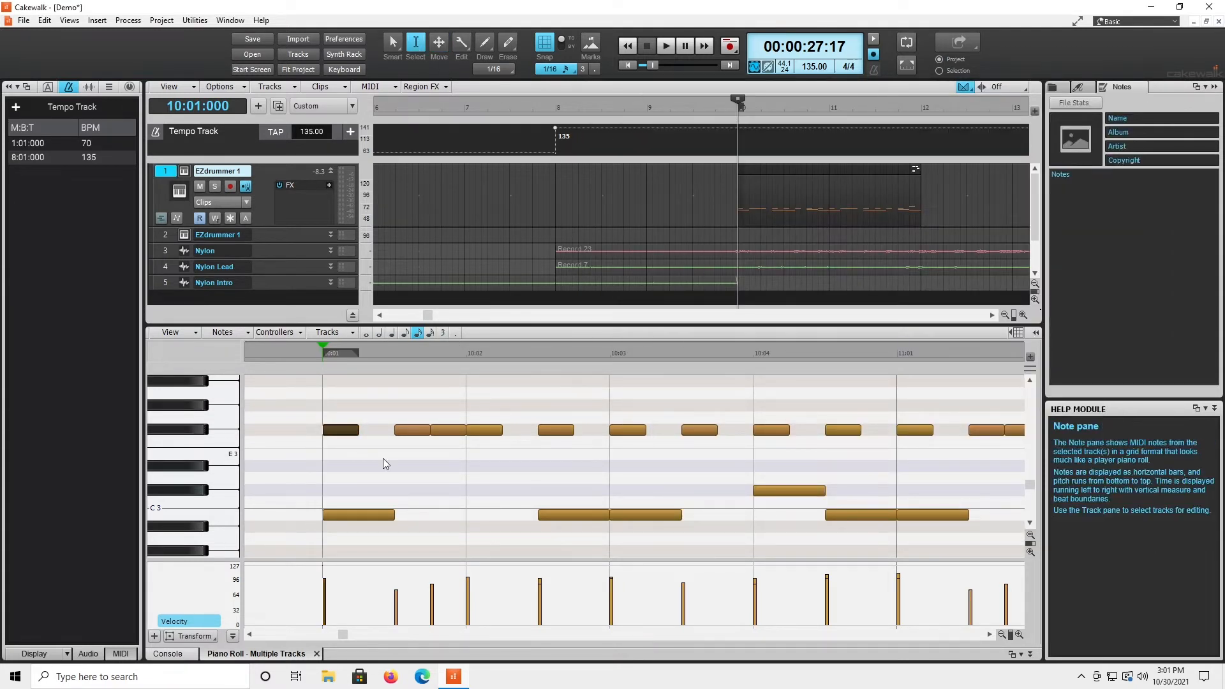
pyautogui.press('KP_6')
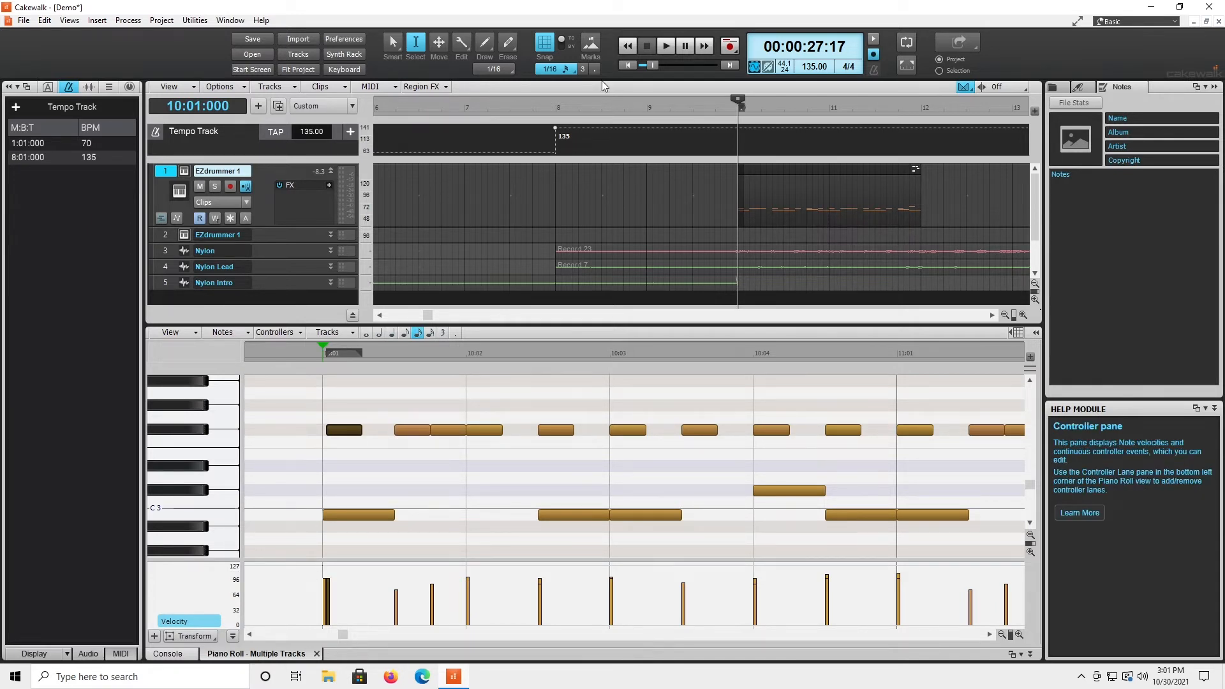
pyautogui.click(439, 42)
pyautogui.moveTo(329, 578); pyautogui.dragTo(330, 577)
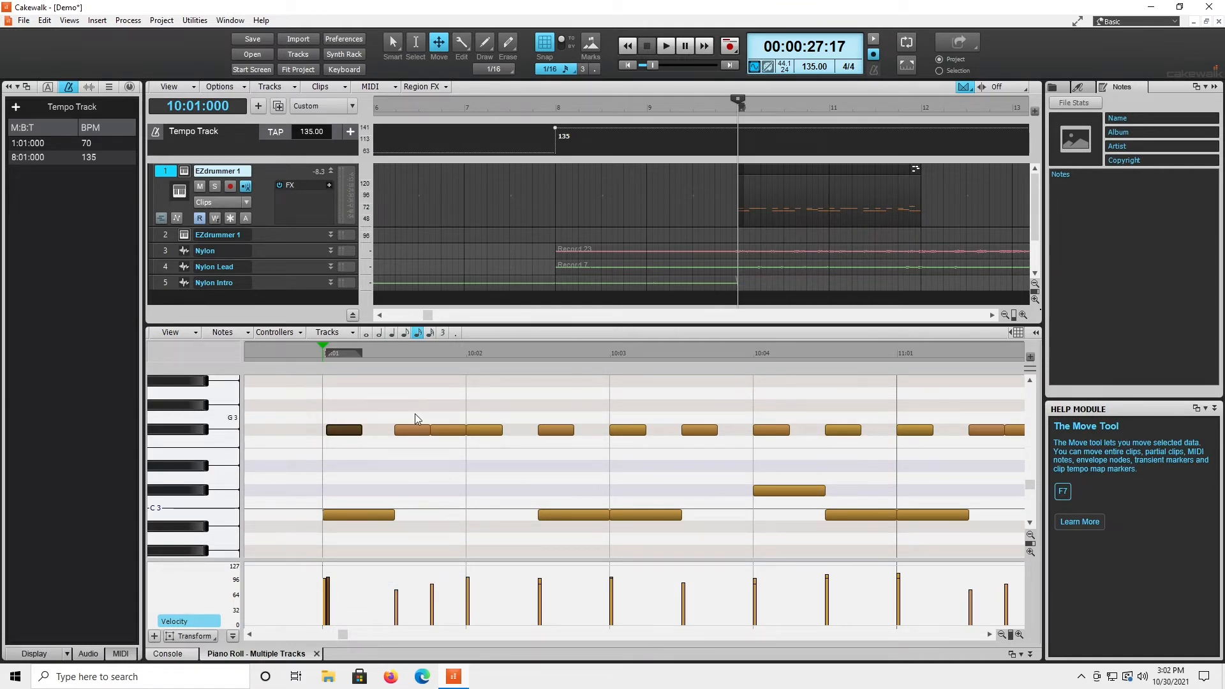
# Select the hi-hats on beats 2 and 3 of measure 10 one at a time and nudge each slightly early.
pyautogui.click(416, 43)
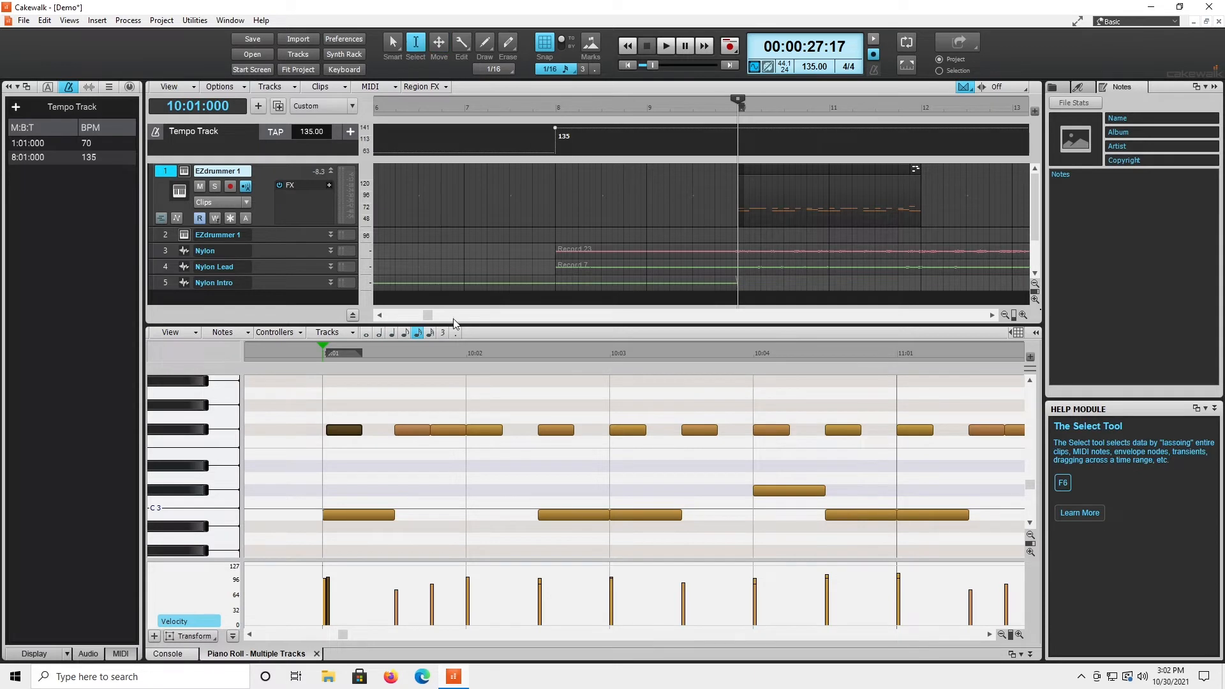
pyautogui.click(481, 436)
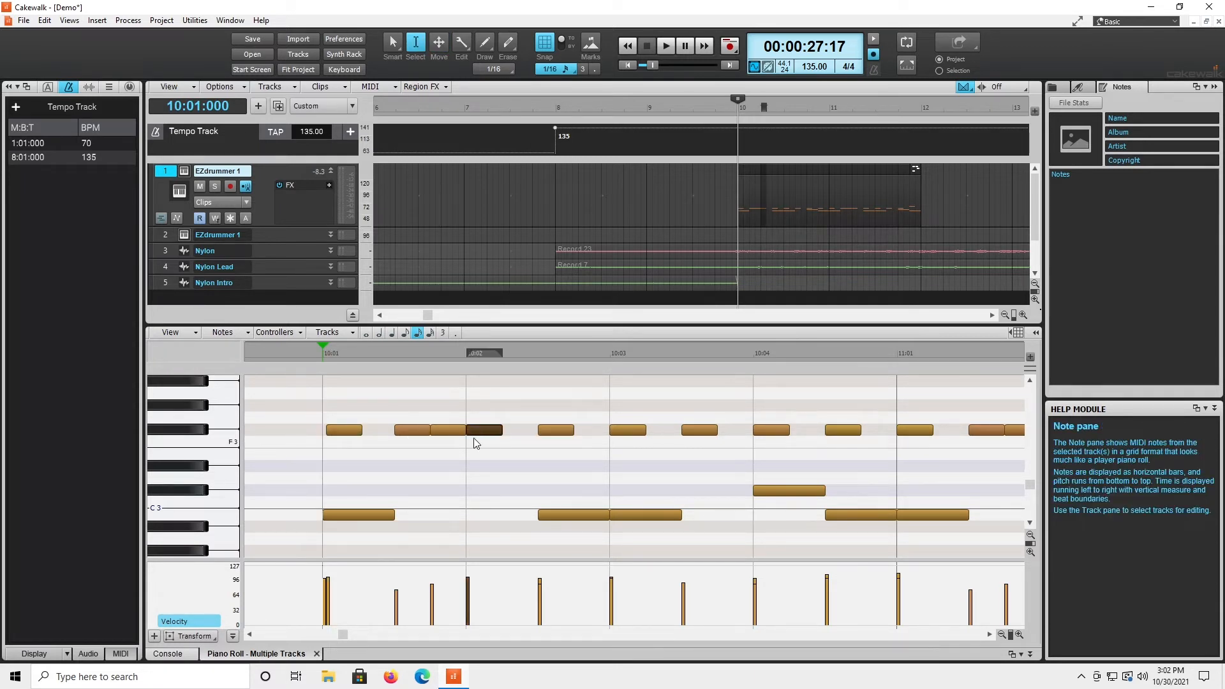
pyautogui.hotkey('ctrl', 'Left')
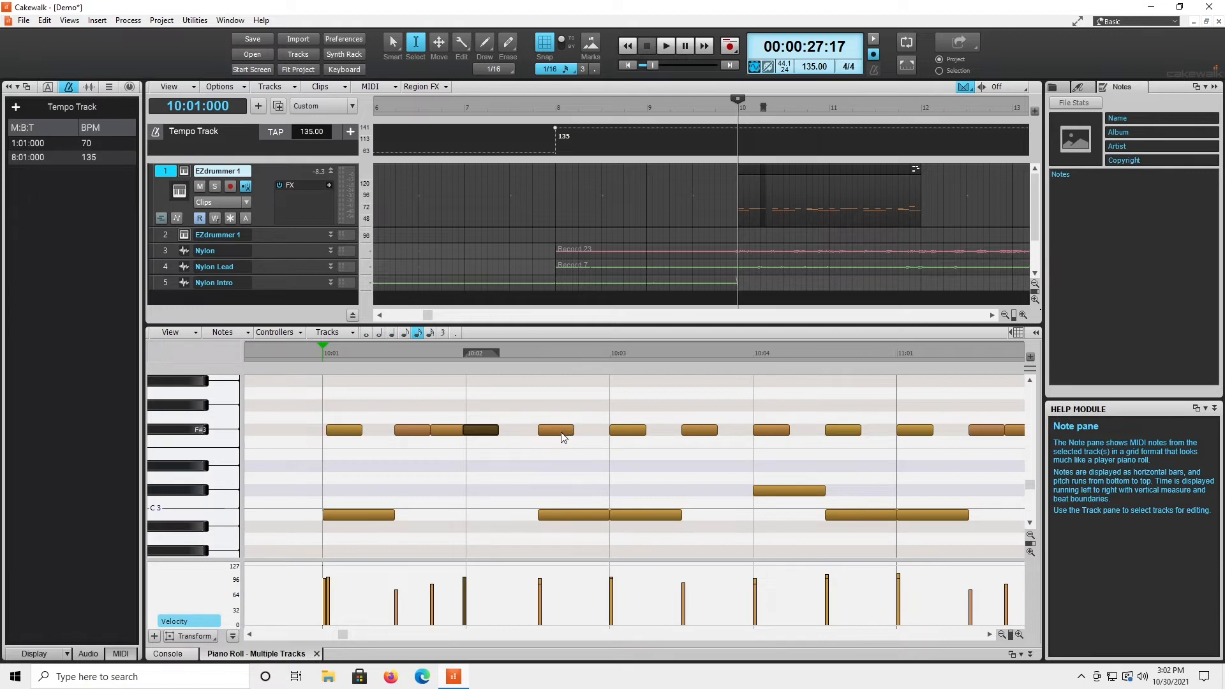
pyautogui.click(635, 436)
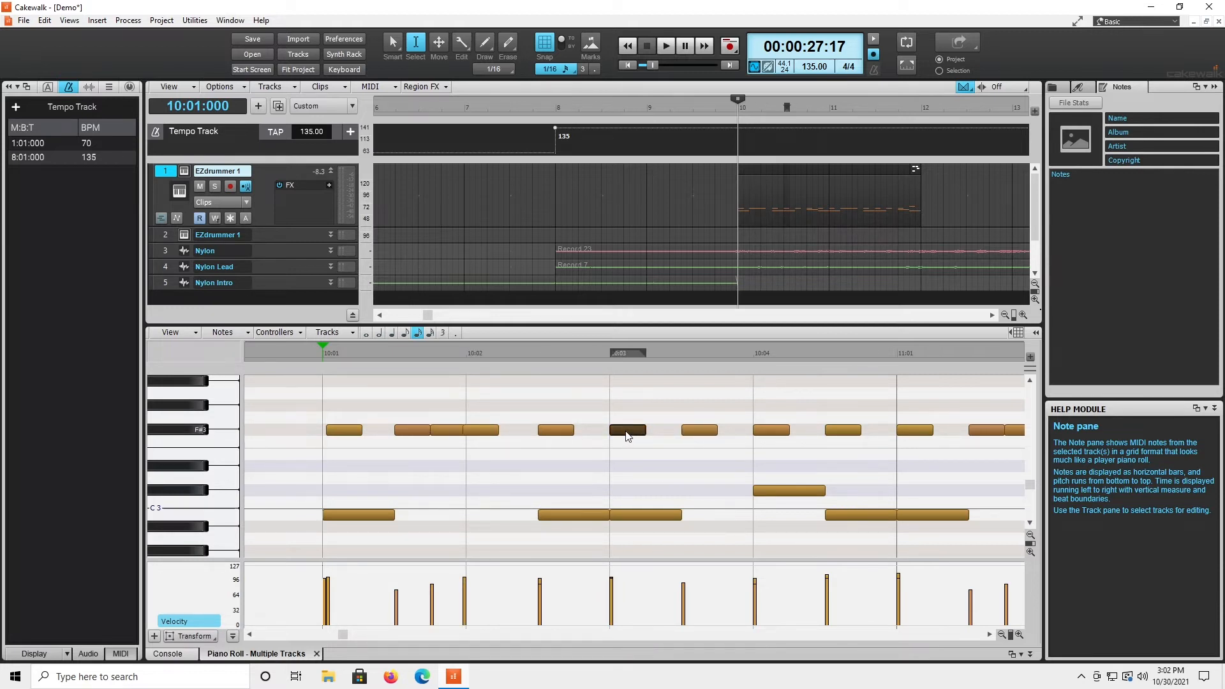
pyautogui.hotkey('ctrl', 'Left')
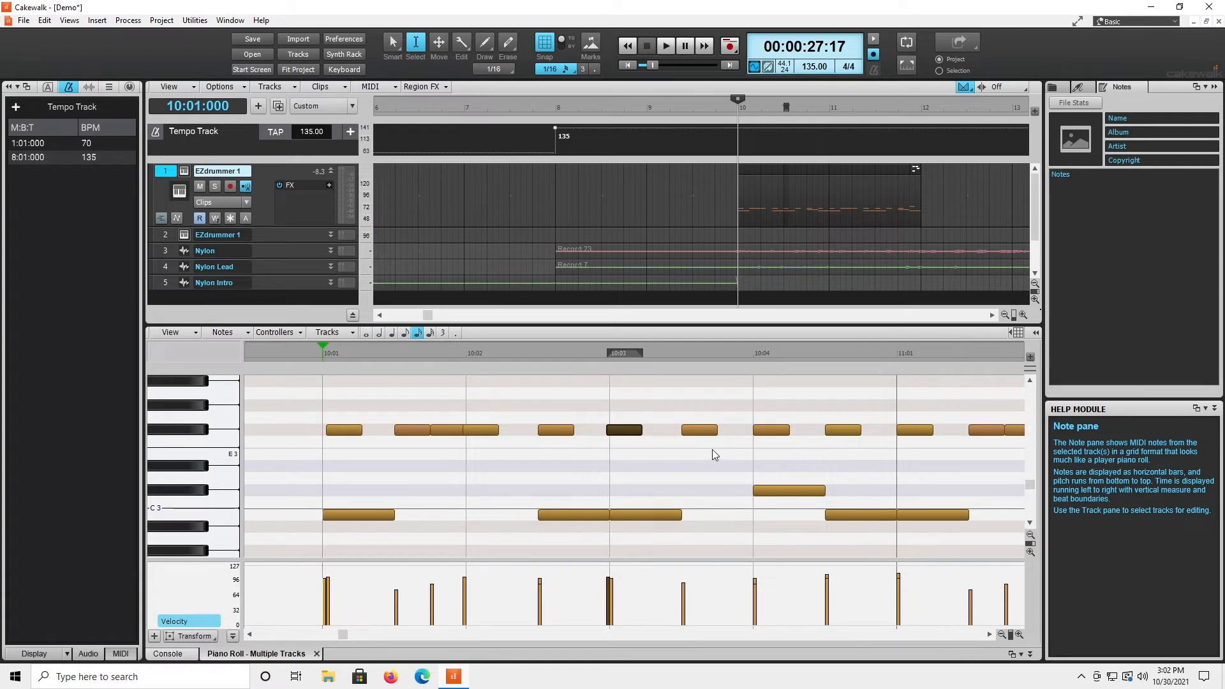
# Nudge measure 10's last hi-hat slightly late and the first hi-hat after beat 1 of measure 11 slightly early.
pyautogui.click(829, 432)
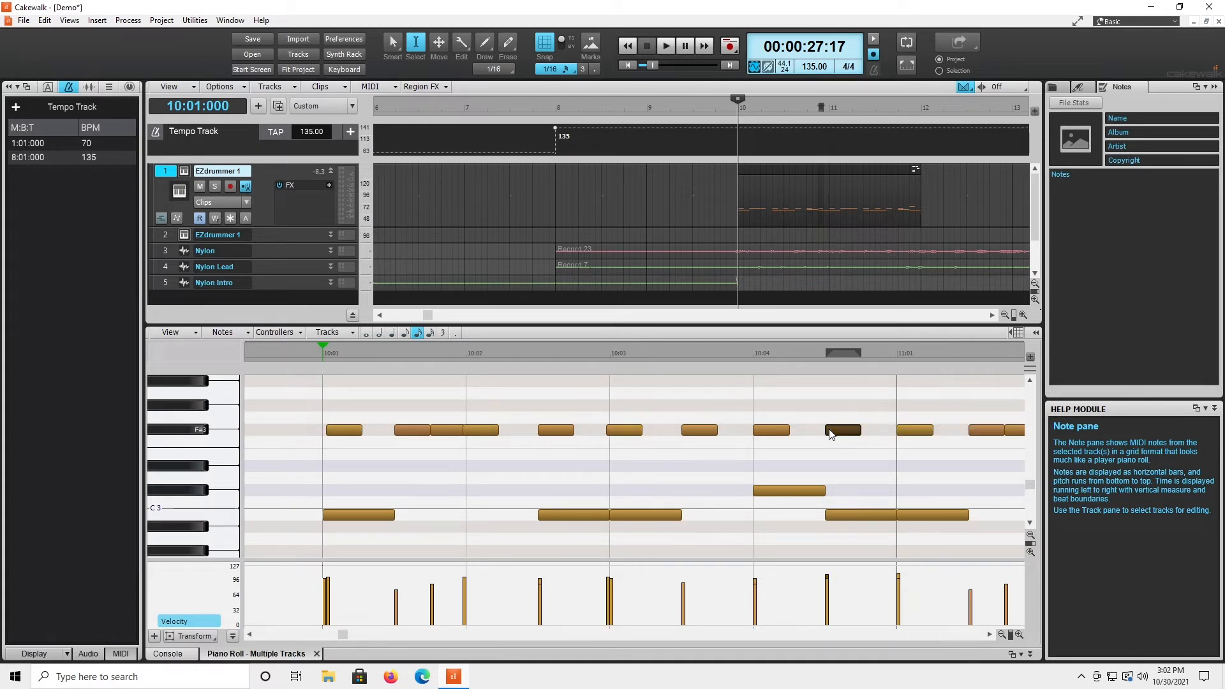
pyautogui.hotkey('ctrl', 'Right')
pyautogui.click(990, 430)
pyautogui.hotkey('ctrl', 'Left')
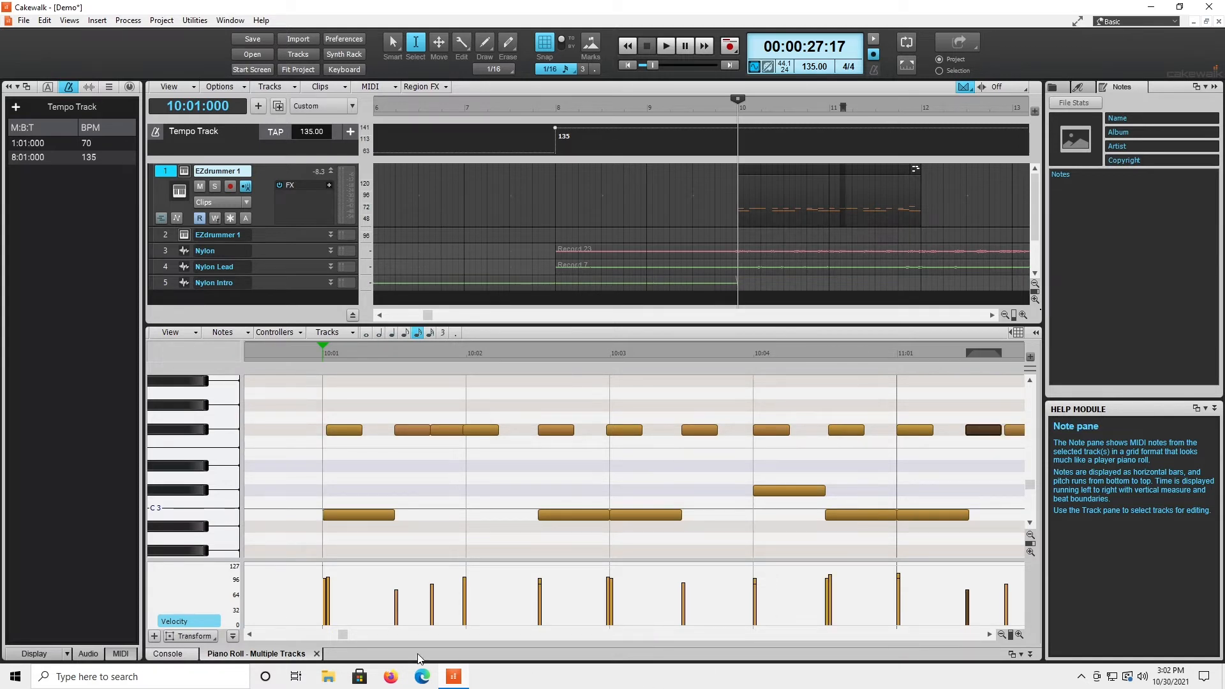
# Nudge the hi-hat on beat 2 of measure 11 slightly late and the one on beat 3 slightly early.
pyautogui.moveTo(342, 639); pyautogui.dragTo(346, 638)
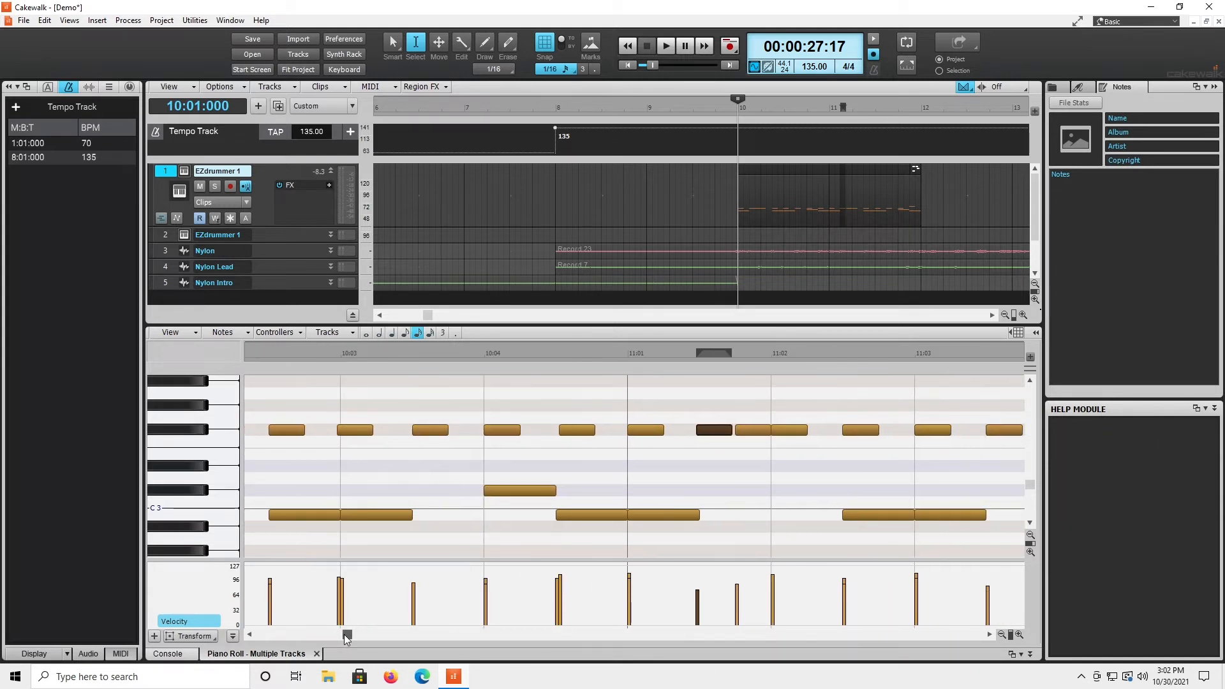
pyautogui.click(801, 431)
pyautogui.hotkey('ctrl', 'Right')
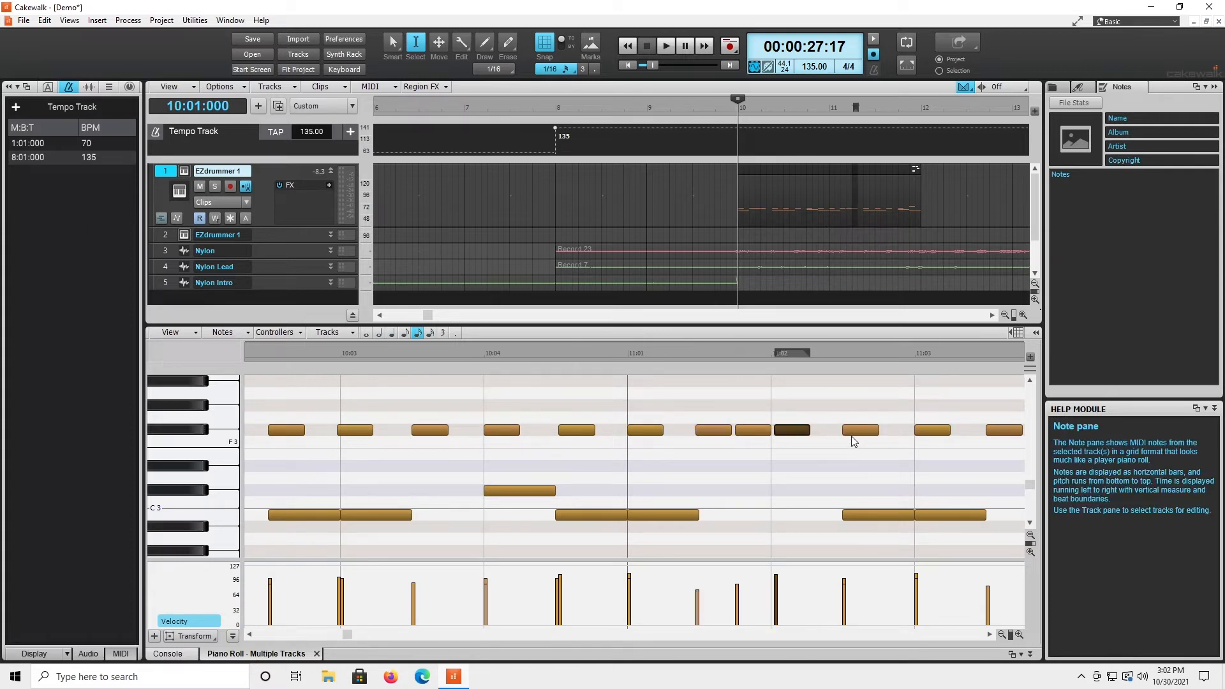
pyautogui.click(943, 438)
pyautogui.hotkey('ctrl', 'Left')
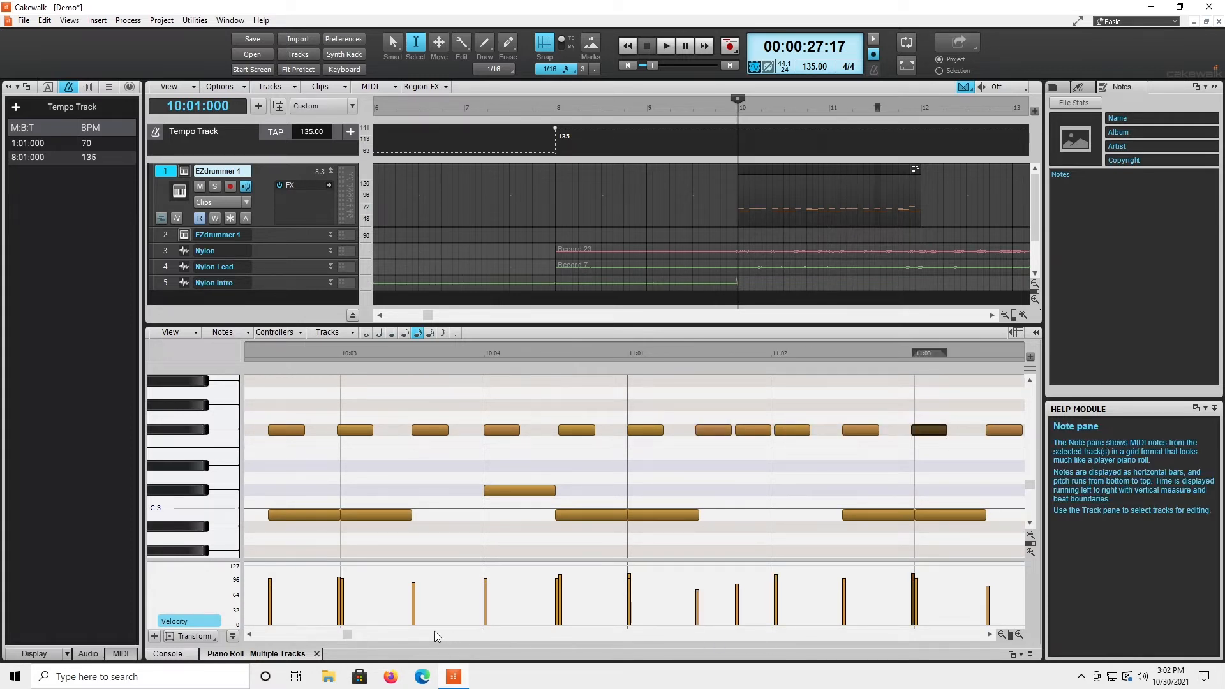
# Nudge measure 11's beat 4 hi-hat and final Bb3 note slightly early, and audition the pattern's loosened timing.
pyautogui.moveTo(348, 637); pyautogui.dragTo(352, 637)
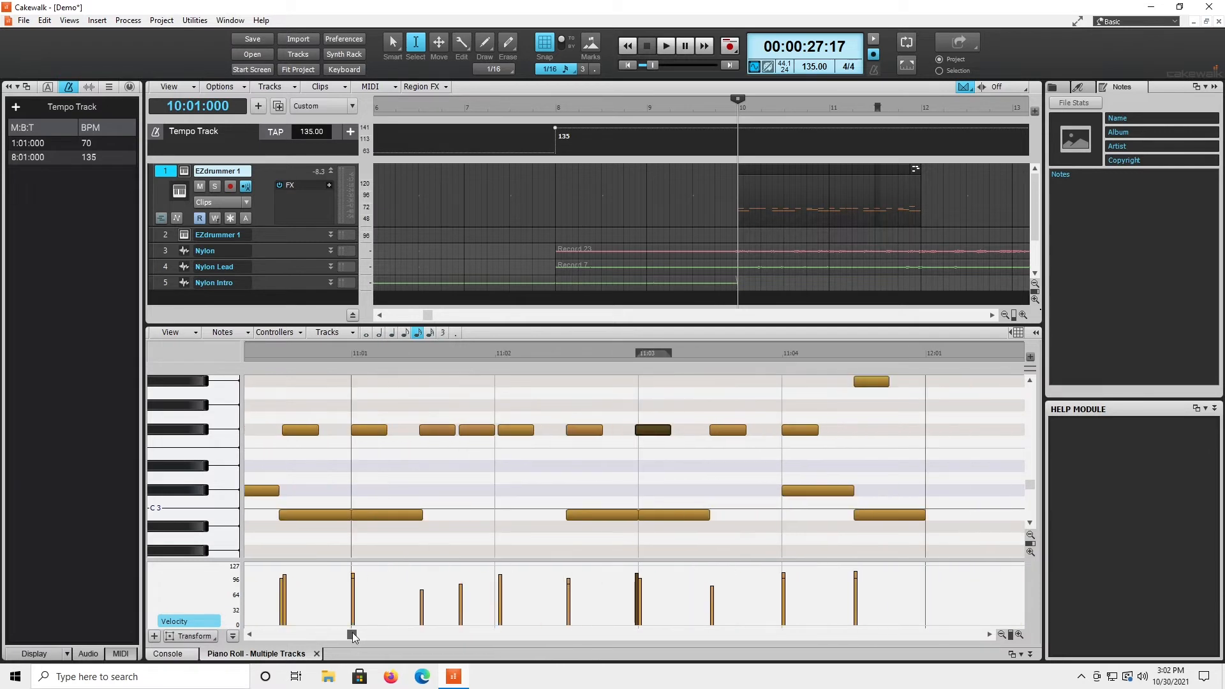
pyautogui.click(805, 429)
pyautogui.hotkey('ctrl', 'Left')
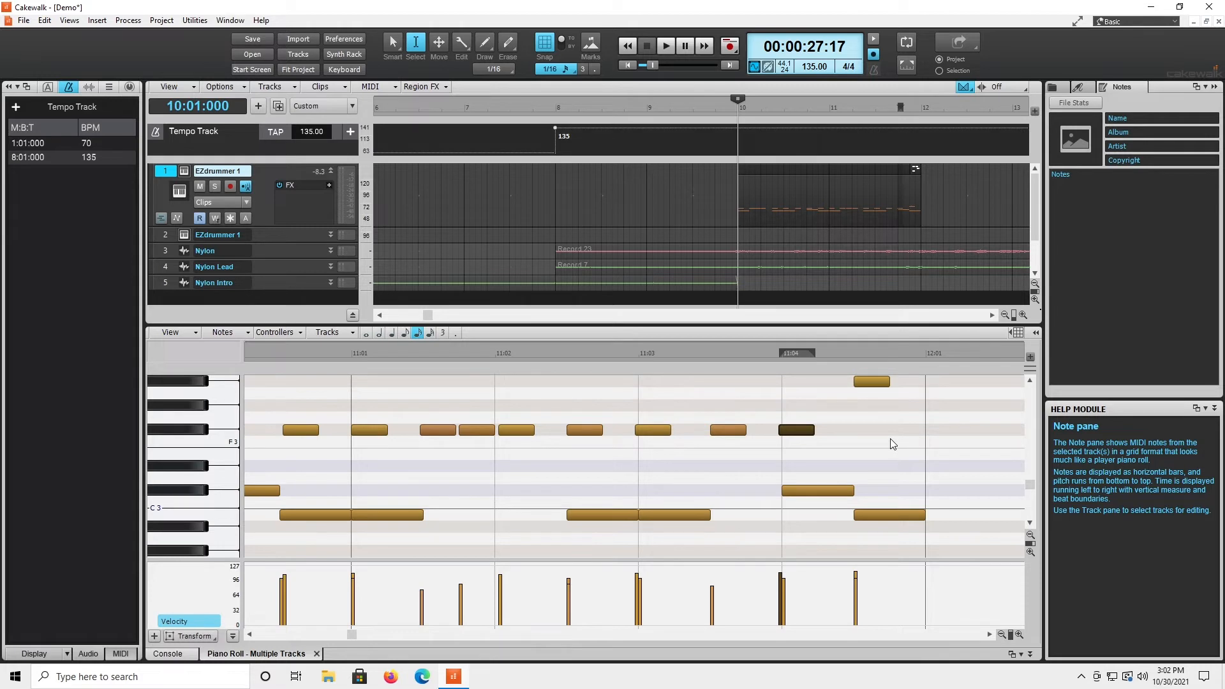
pyautogui.click(884, 383)
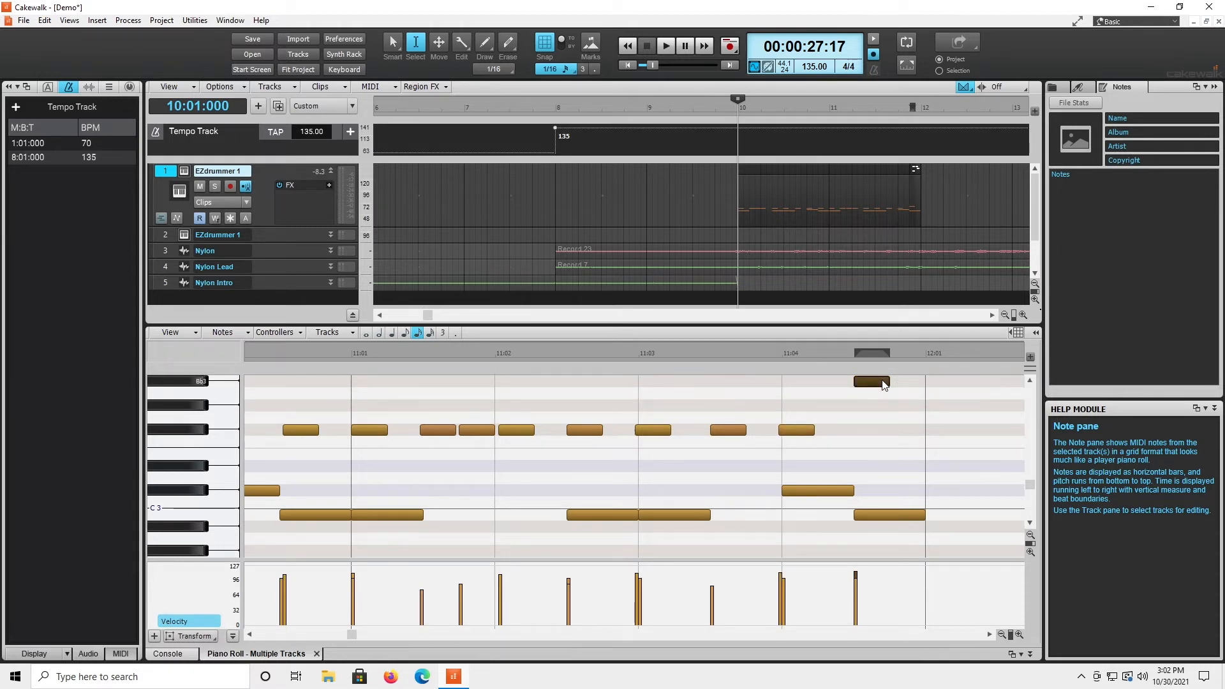
pyautogui.hscroll(-1, 884, 383)
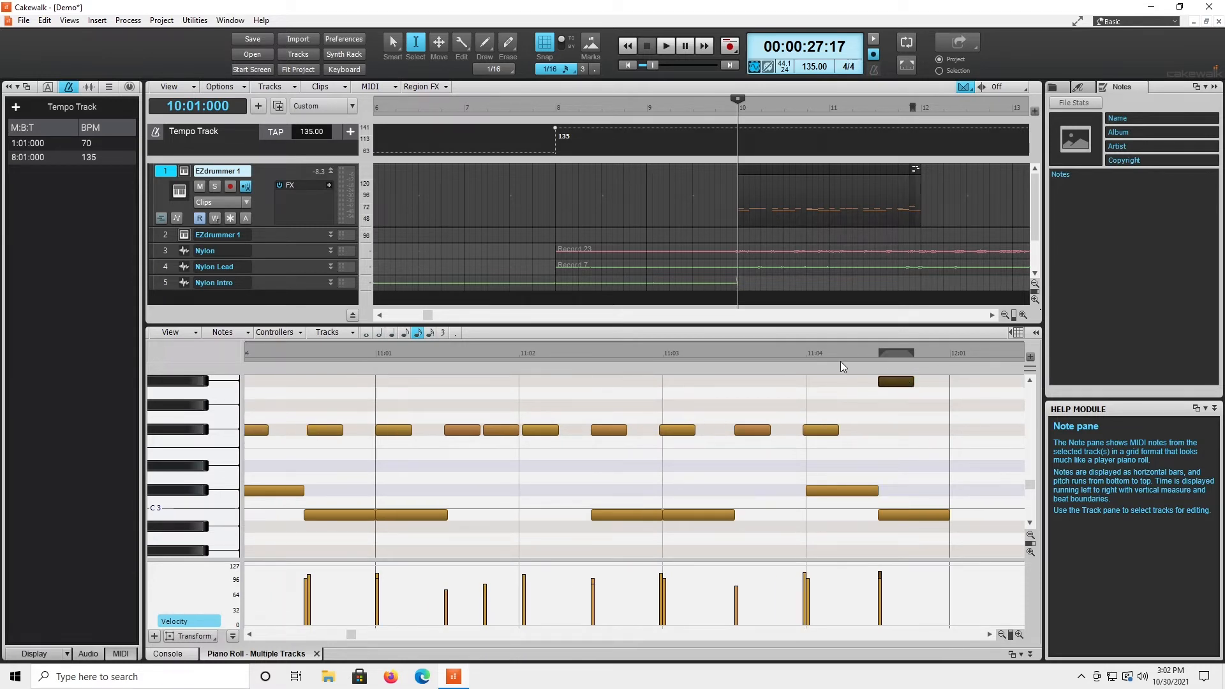
pyautogui.press('KP_1')
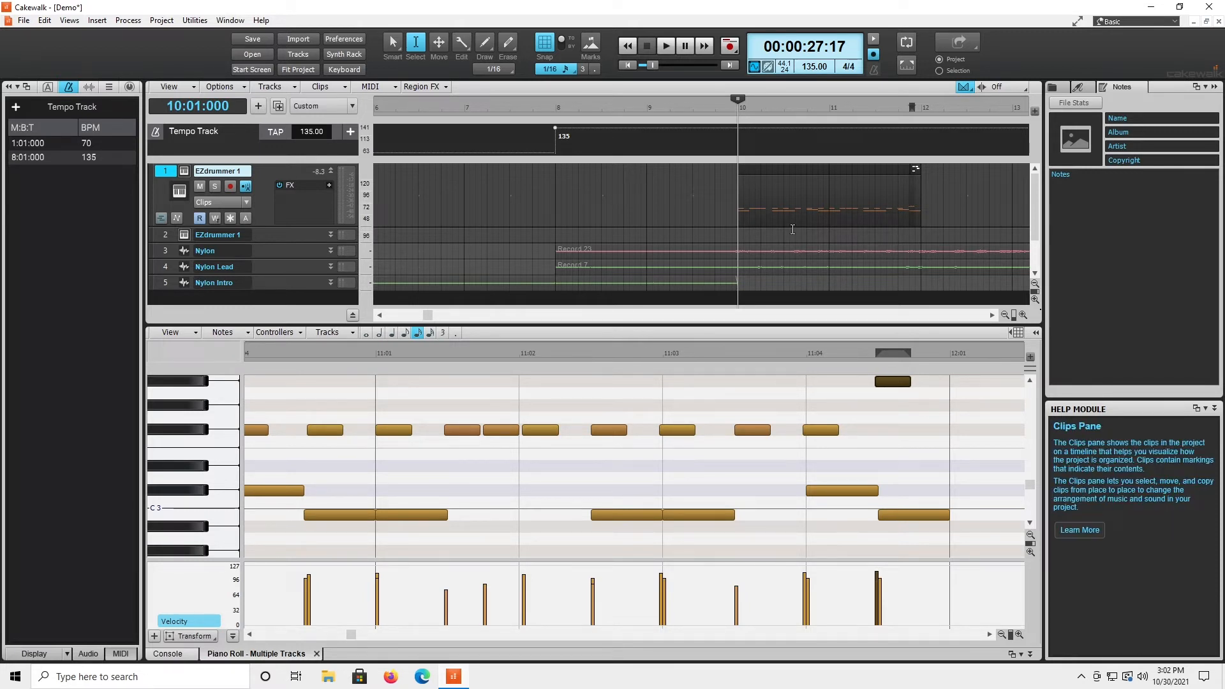
pyautogui.press('space')
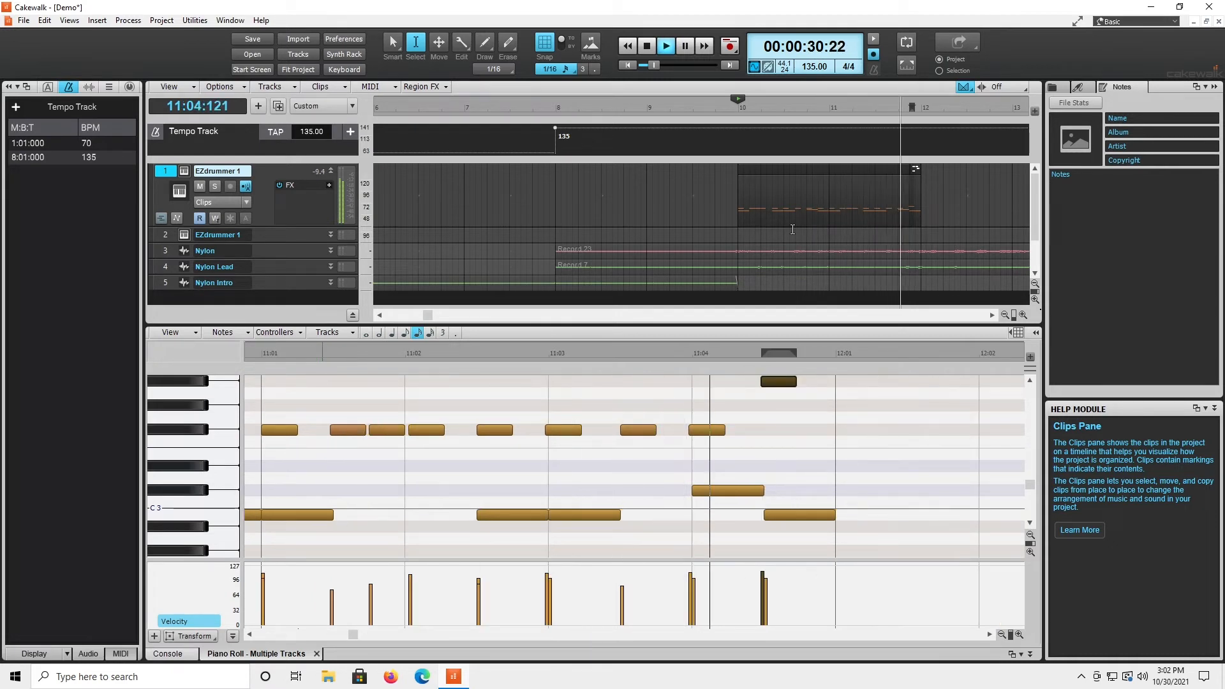
pyautogui.press('space')
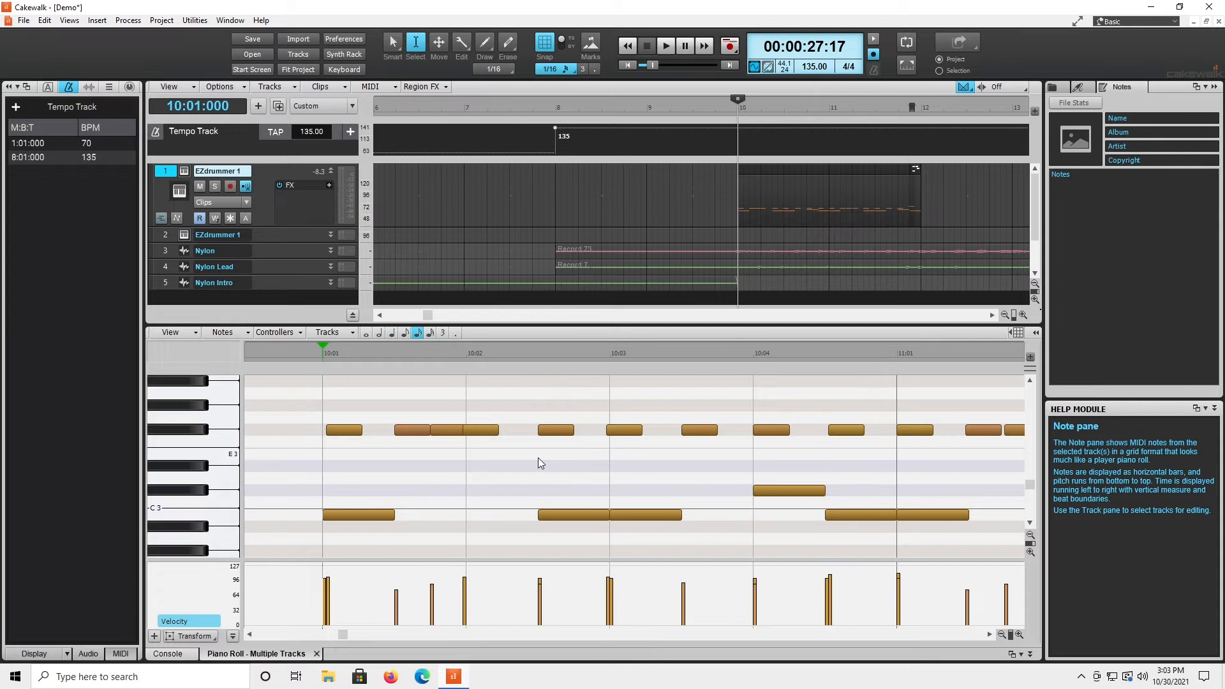
# Audition the unhumanized copy of the drum pattern from the start of measure 22.
pyautogui.moveTo(437, 319); pyautogui.dragTo(537, 328)
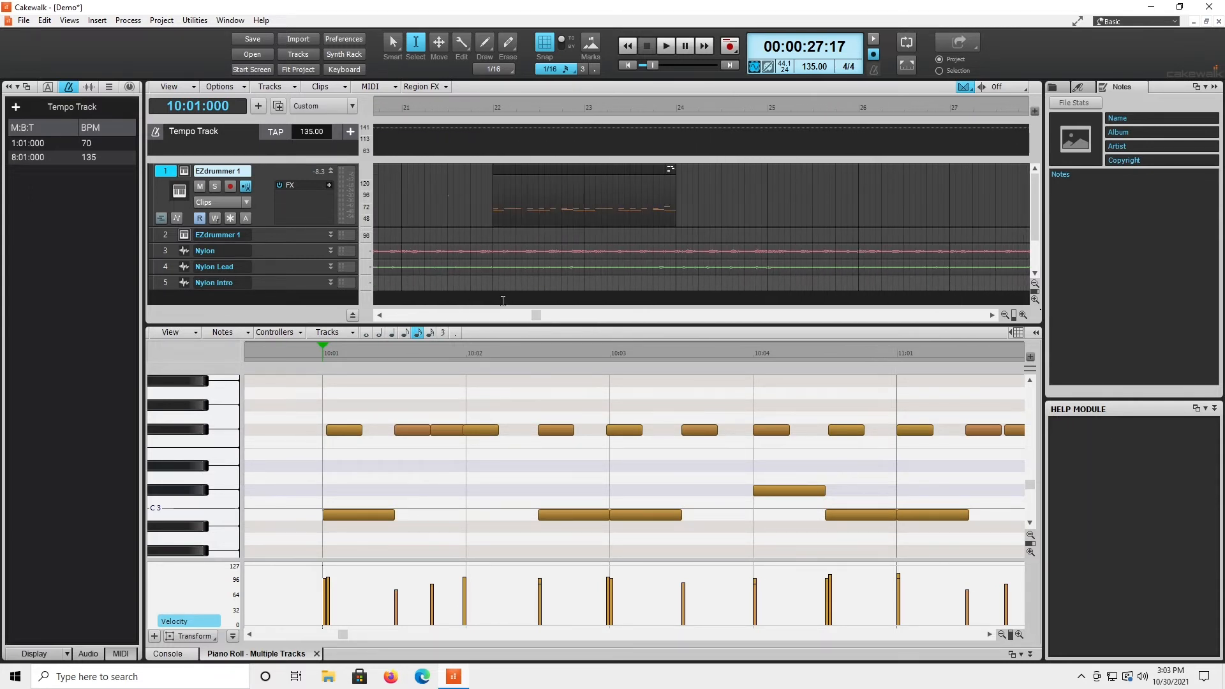
pyautogui.click(441, 51)
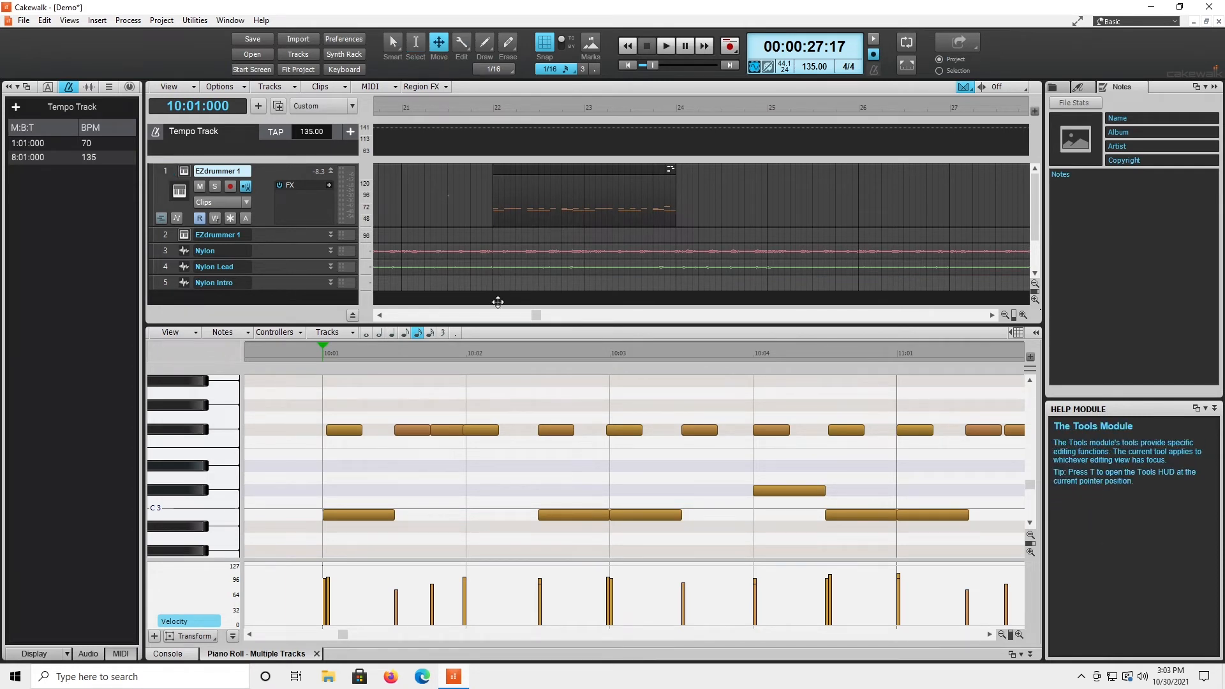
pyautogui.click(489, 297)
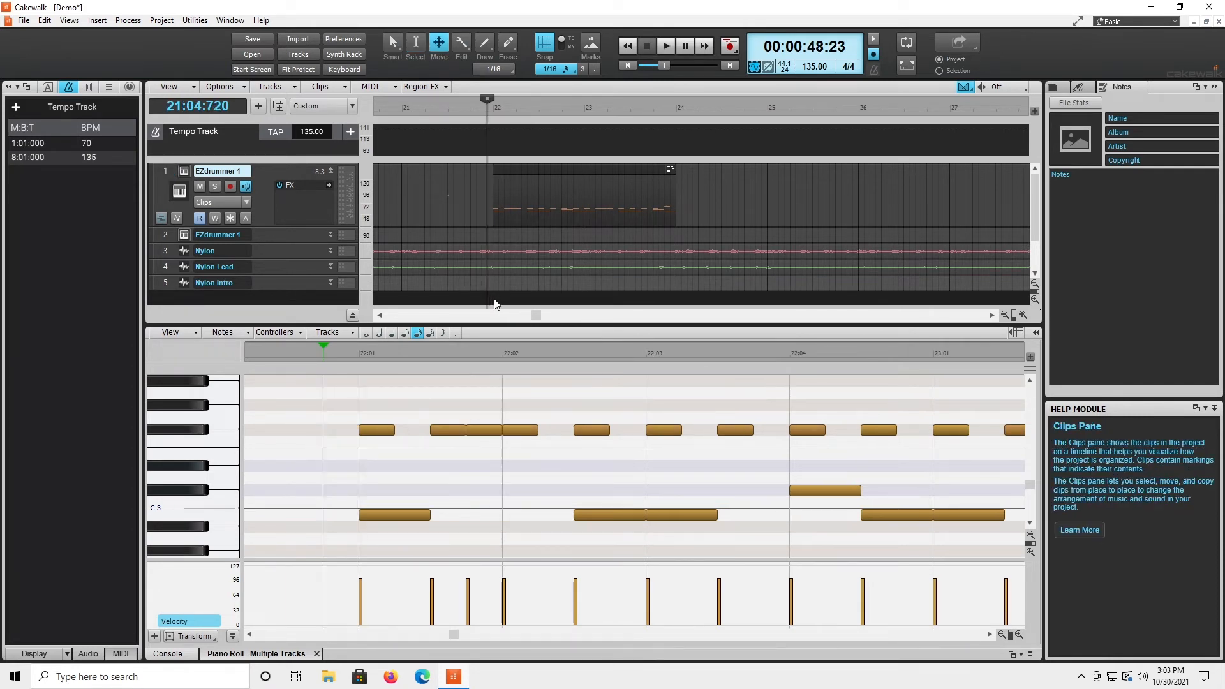
pyautogui.click(500, 303)
pyautogui.press('space')
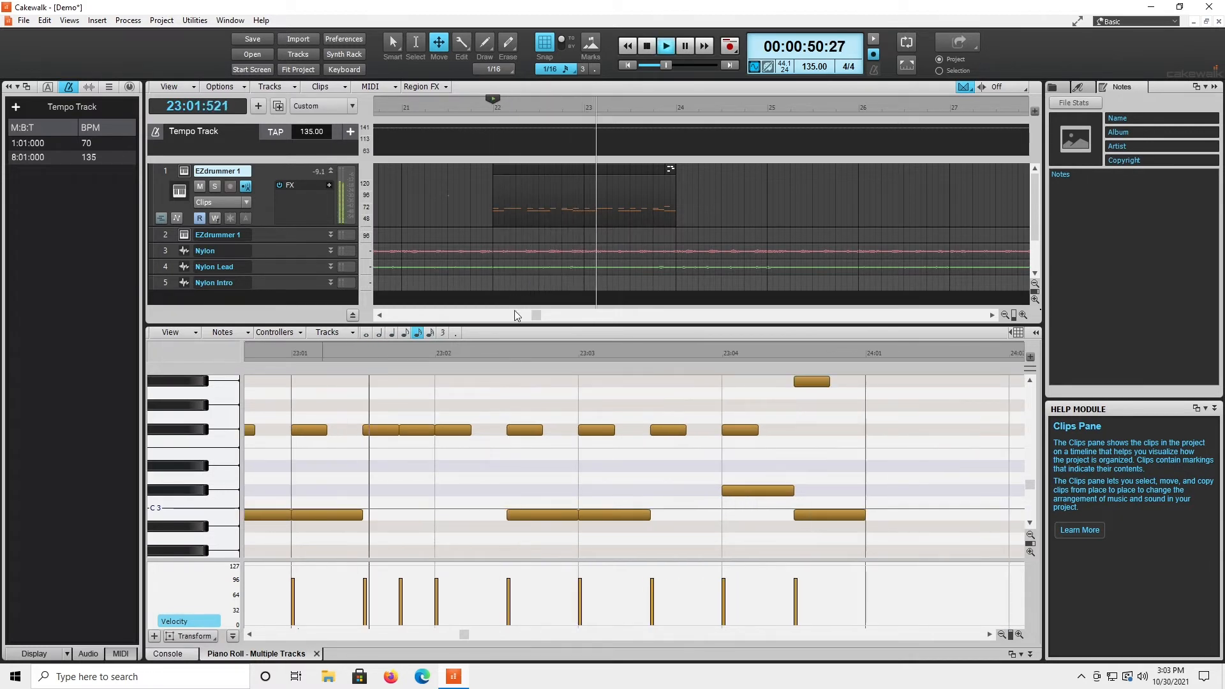
pyautogui.press('space')
# Audition the humanized pattern from the start of measure 10 for comparison.
pyautogui.moveTo(536, 322); pyautogui.dragTo(450, 316)
pyautogui.click(463, 296)
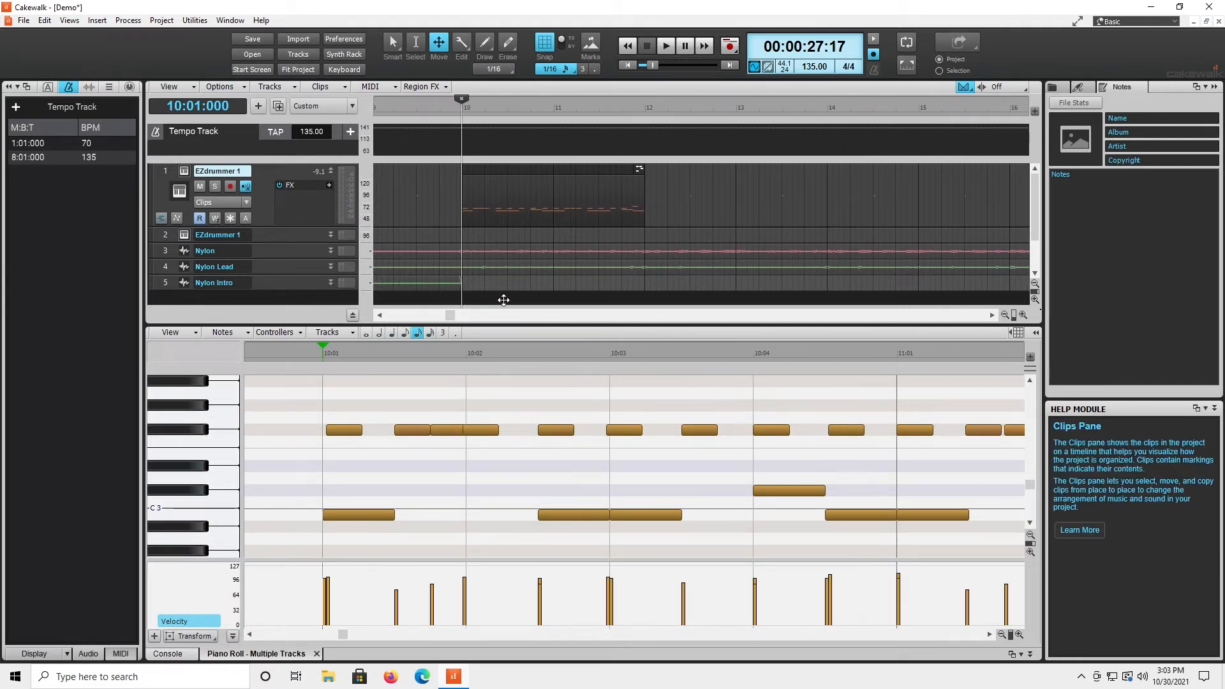
pyautogui.press('space')
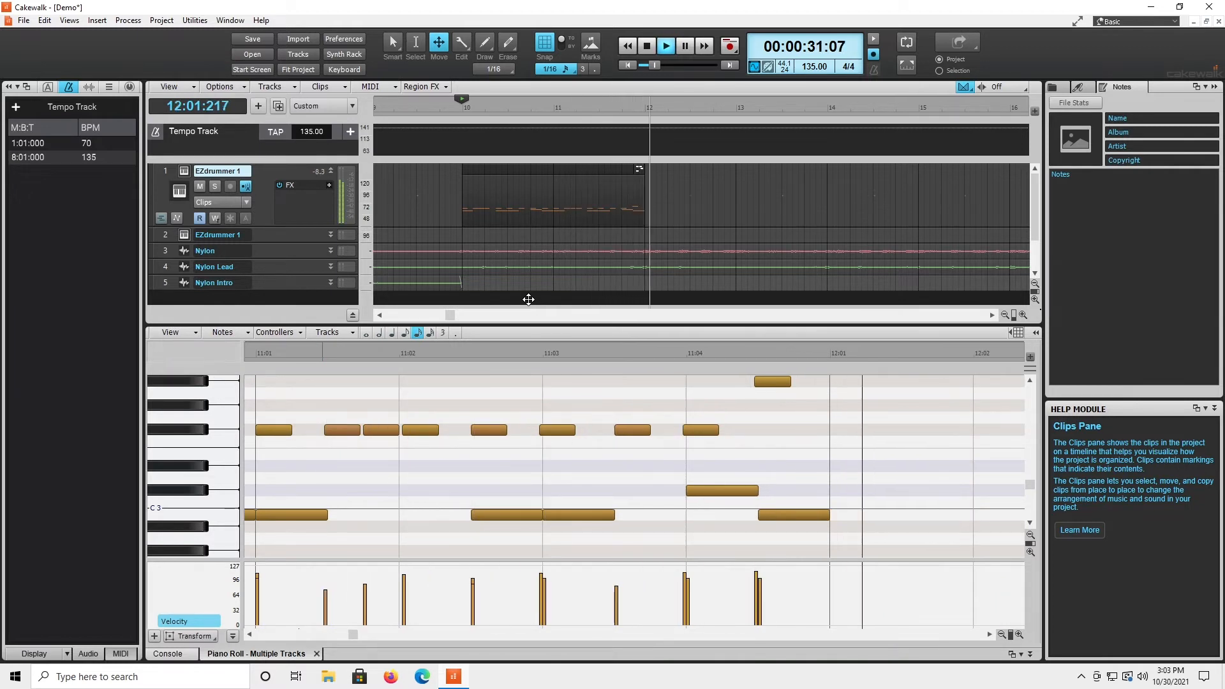
pyautogui.press('space')
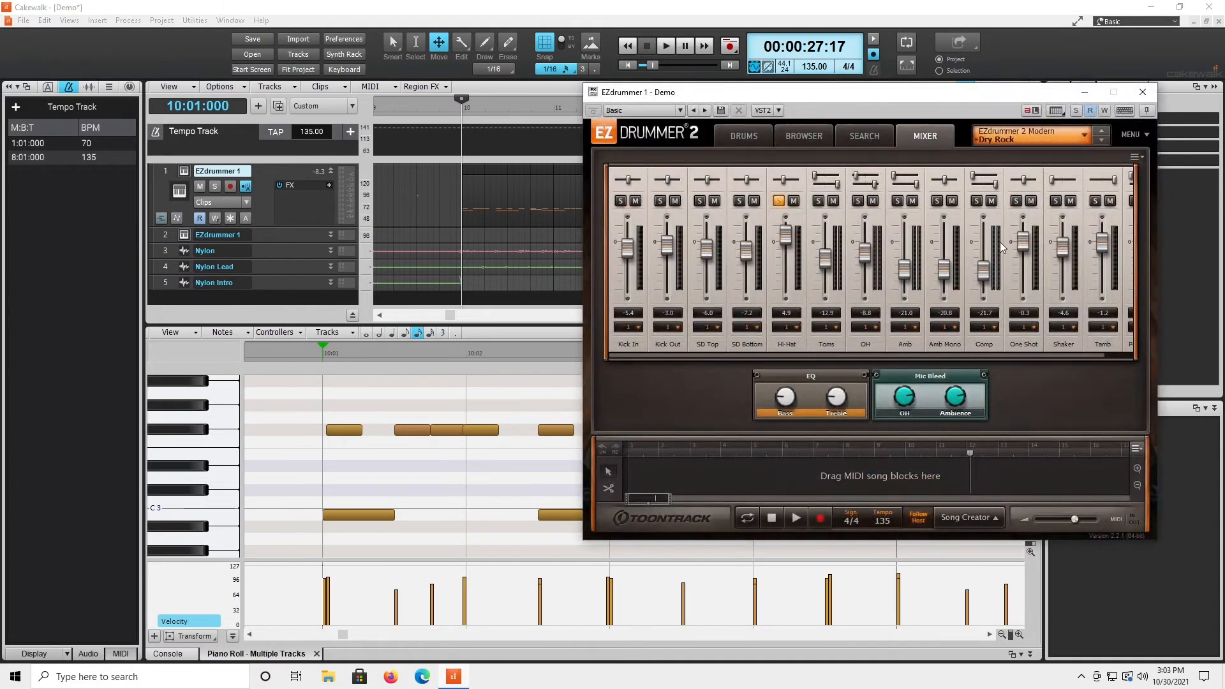
# Unsolo the Hi-Hat channel in the EZdrummer mixer, lower its fader, and close the EZdrummer window.
pyautogui.click(778, 200)
pyautogui.moveTo(787, 239); pyautogui.dragTo(788, 264)
pyautogui.click(1142, 91)
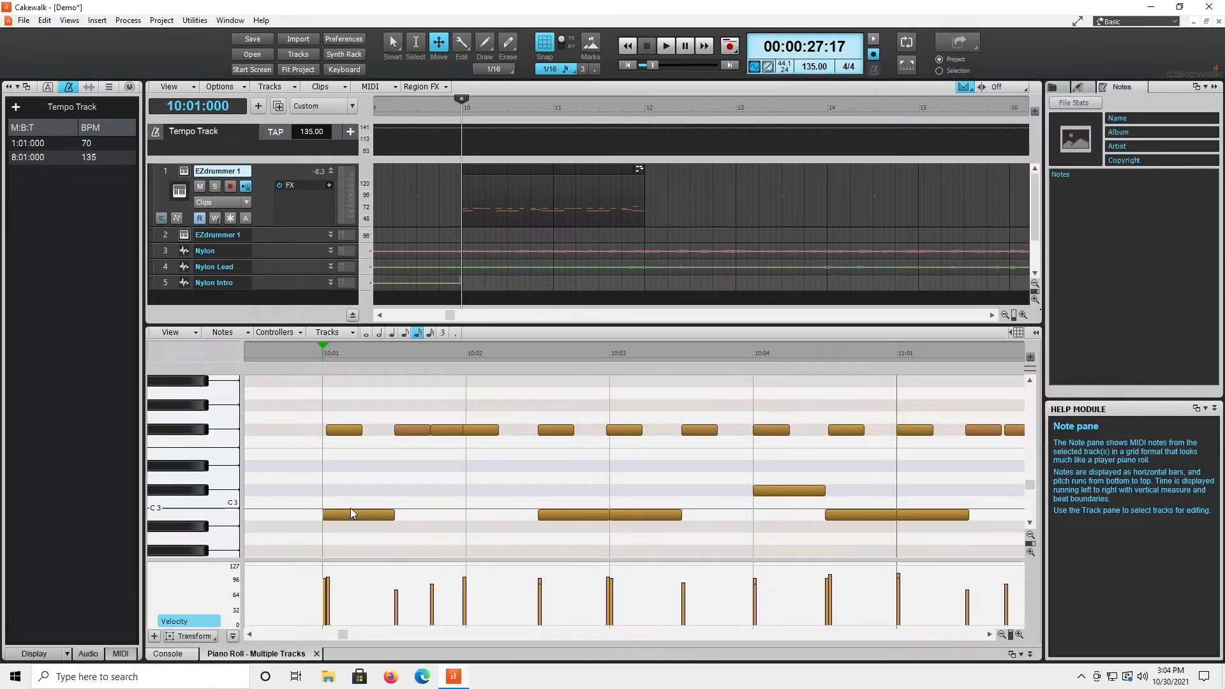
# Raise the kick velocities on beats 1 and 3 of measure 10, lower the kick just before beat 3, and audition the pattern.
pyautogui.press('4')
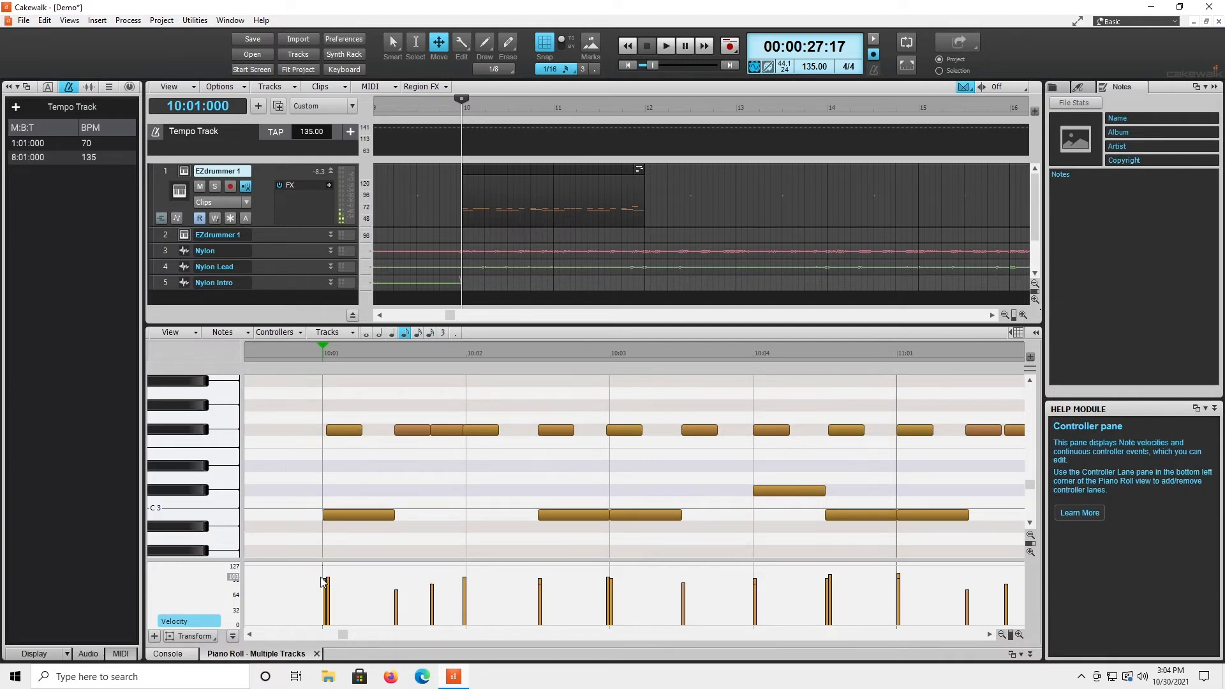
pyautogui.moveTo(324, 576); pyautogui.dragTo(325, 572)
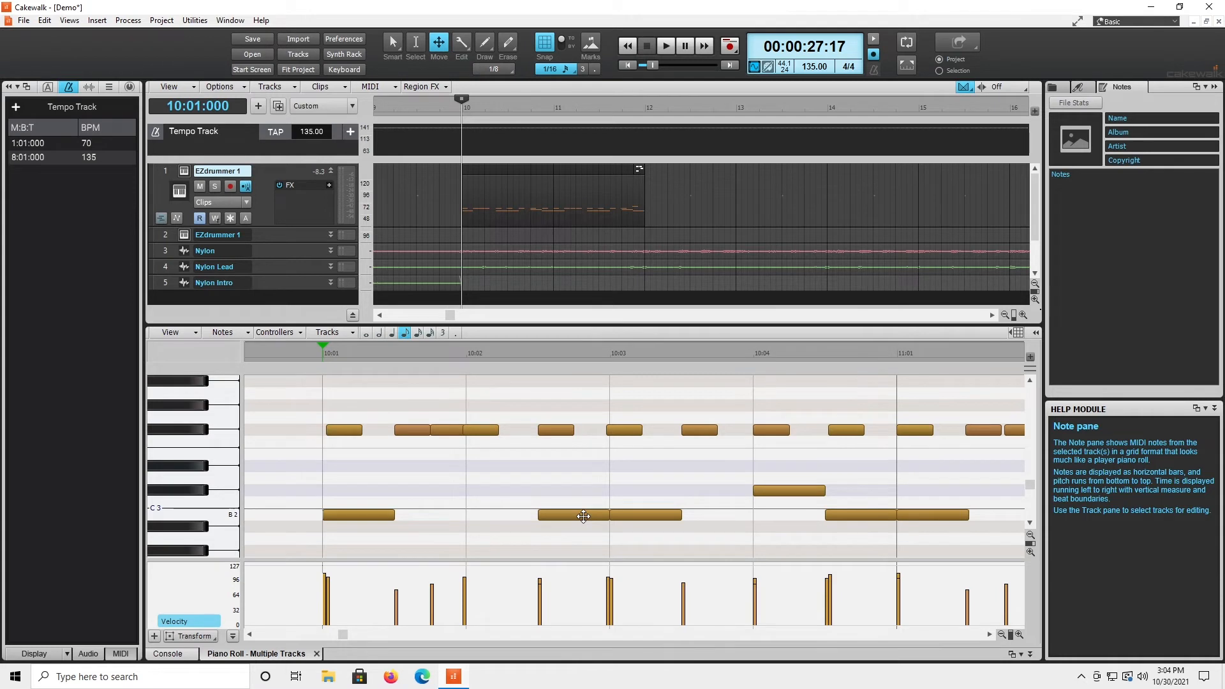
pyautogui.moveTo(539, 577); pyautogui.dragTo(539, 584)
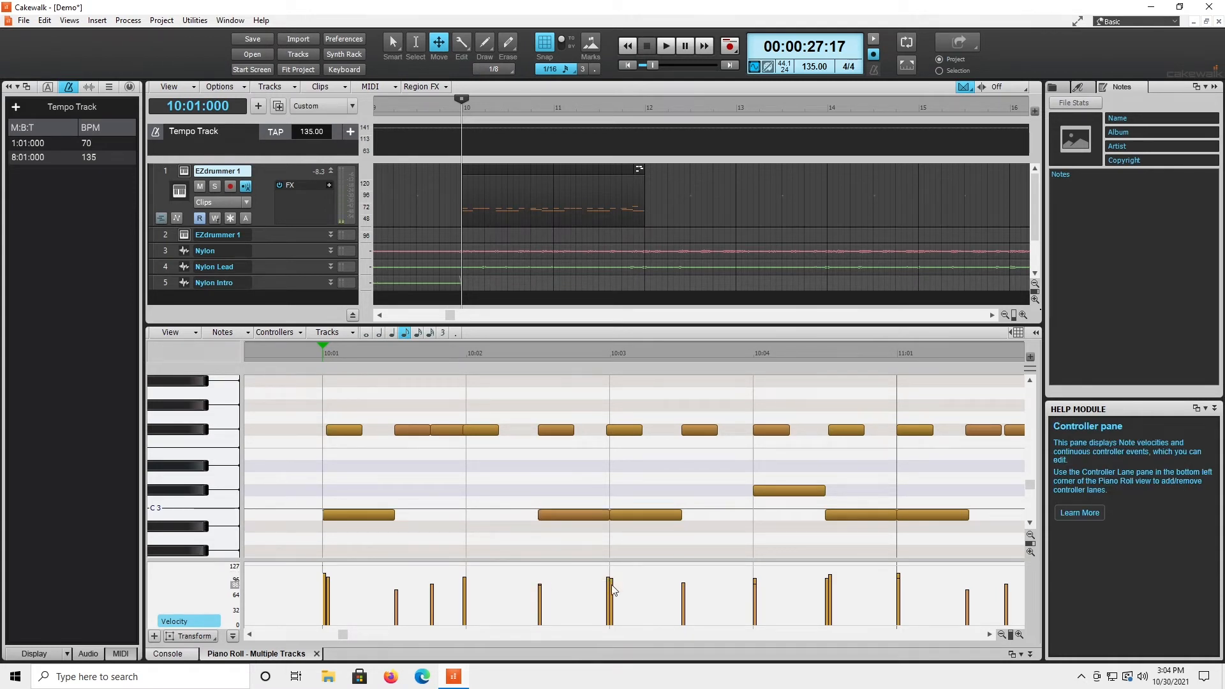
pyautogui.moveTo(610, 578); pyautogui.dragTo(612, 571)
pyautogui.press('space')
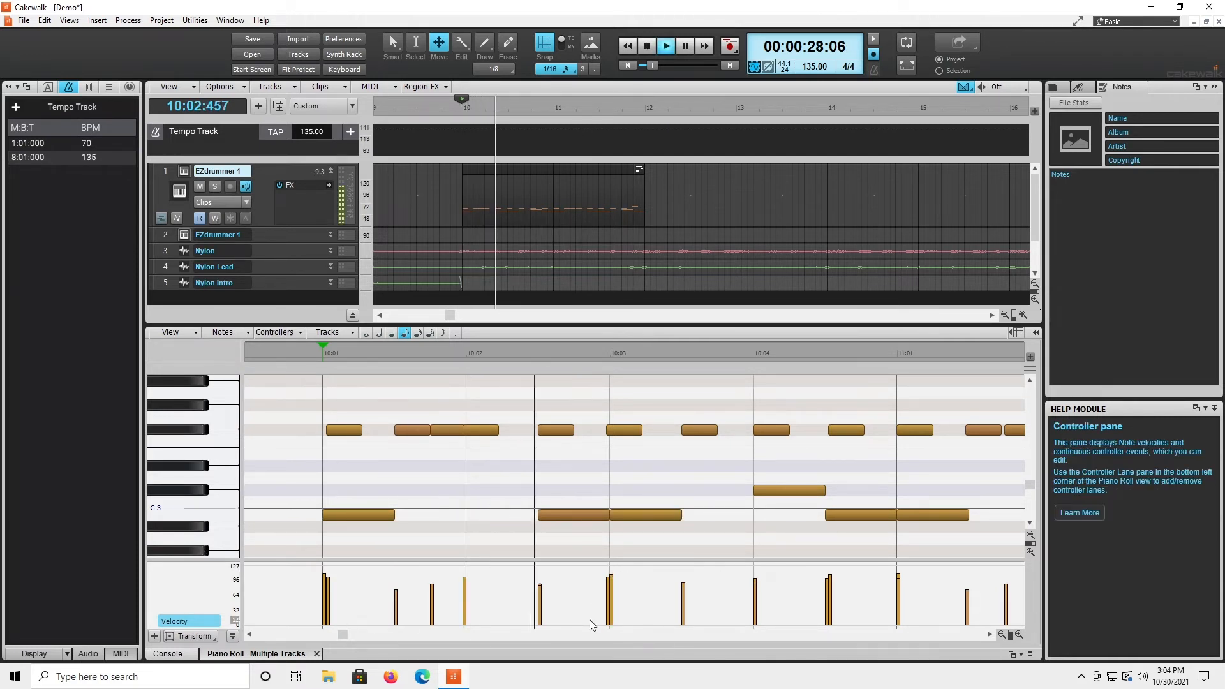
pyautogui.press('space')
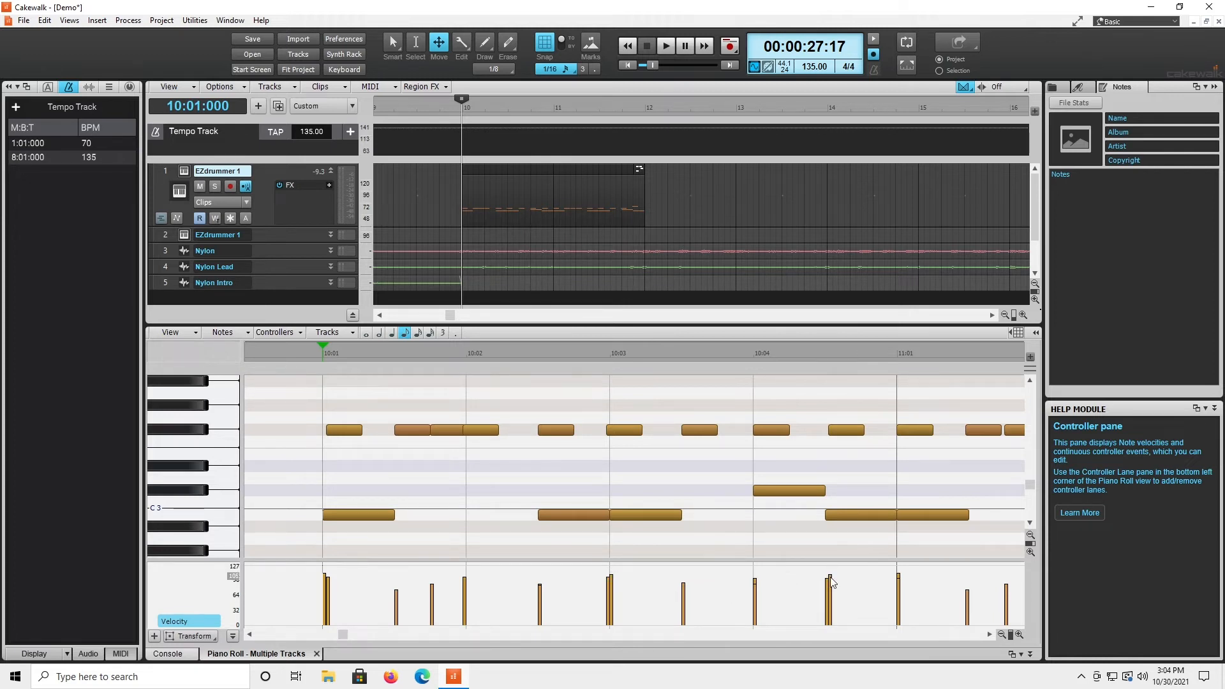
# Lower measure 10's last kick velocity to about 88, and raise the kick on measure 11's beat 1 and the Db3 note on measure 10's beat 4.
pyautogui.moveTo(830, 574); pyautogui.dragTo(830, 581)
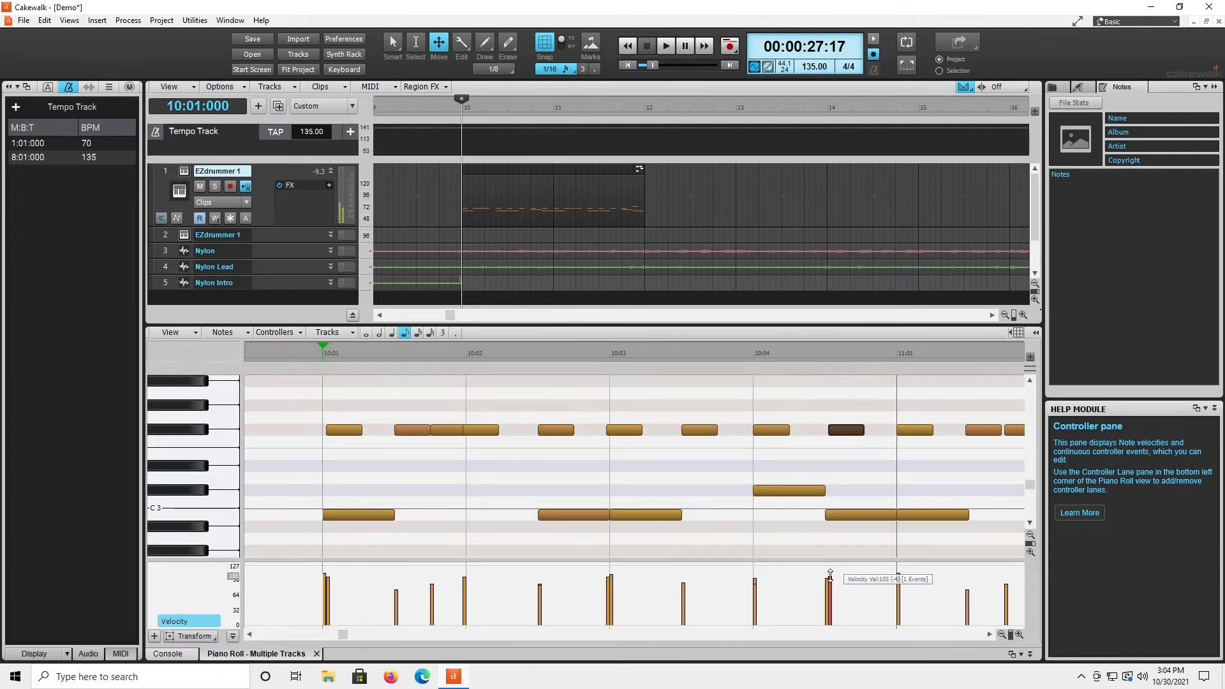
pyautogui.click(829, 576)
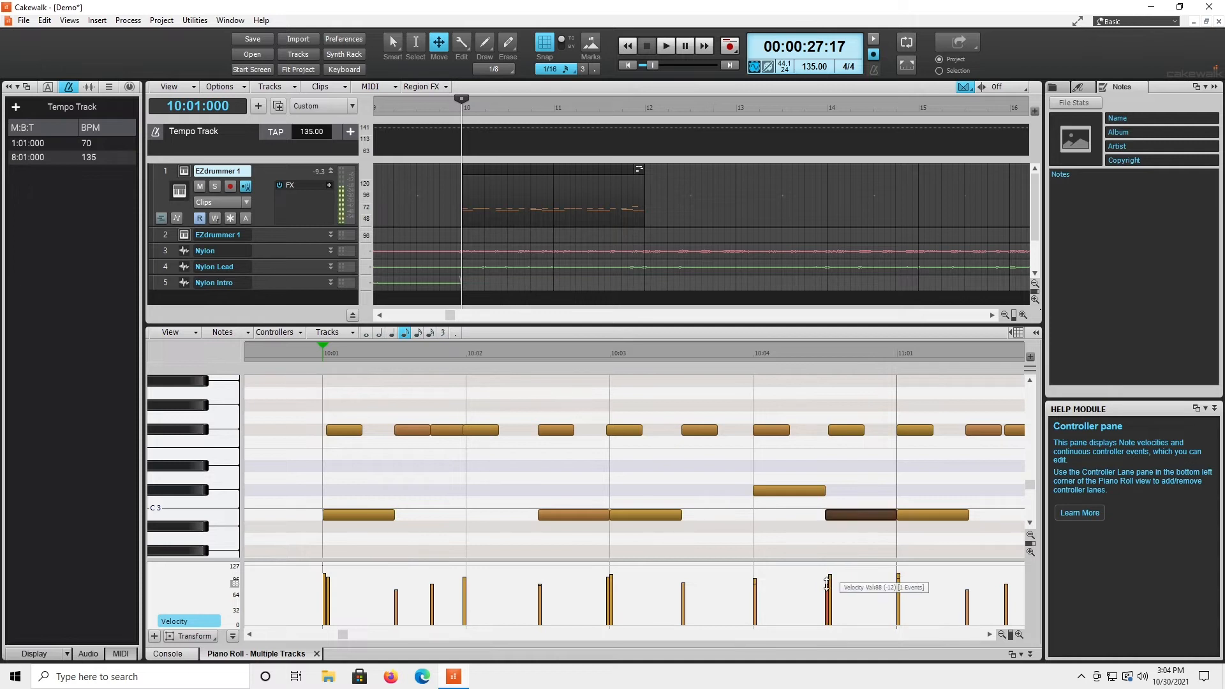
pyautogui.click(905, 579)
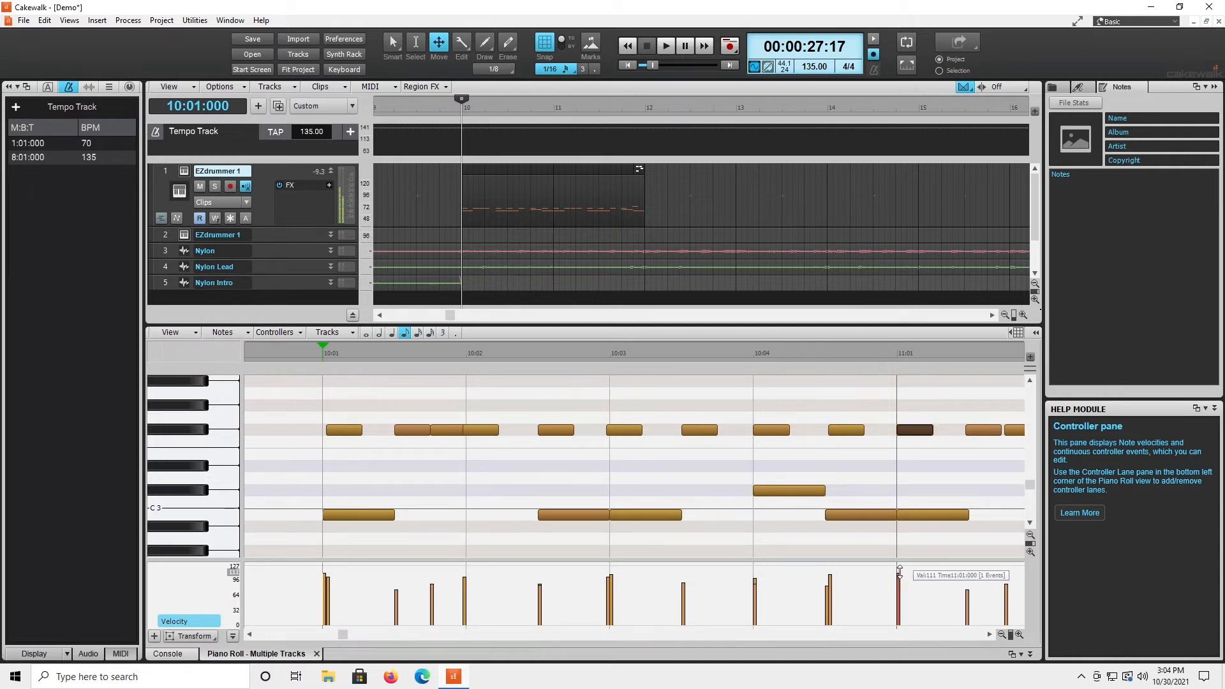
pyautogui.moveTo(899, 573); pyautogui.dragTo(898, 577)
pyautogui.moveTo(898, 571); pyautogui.dragTo(899, 573)
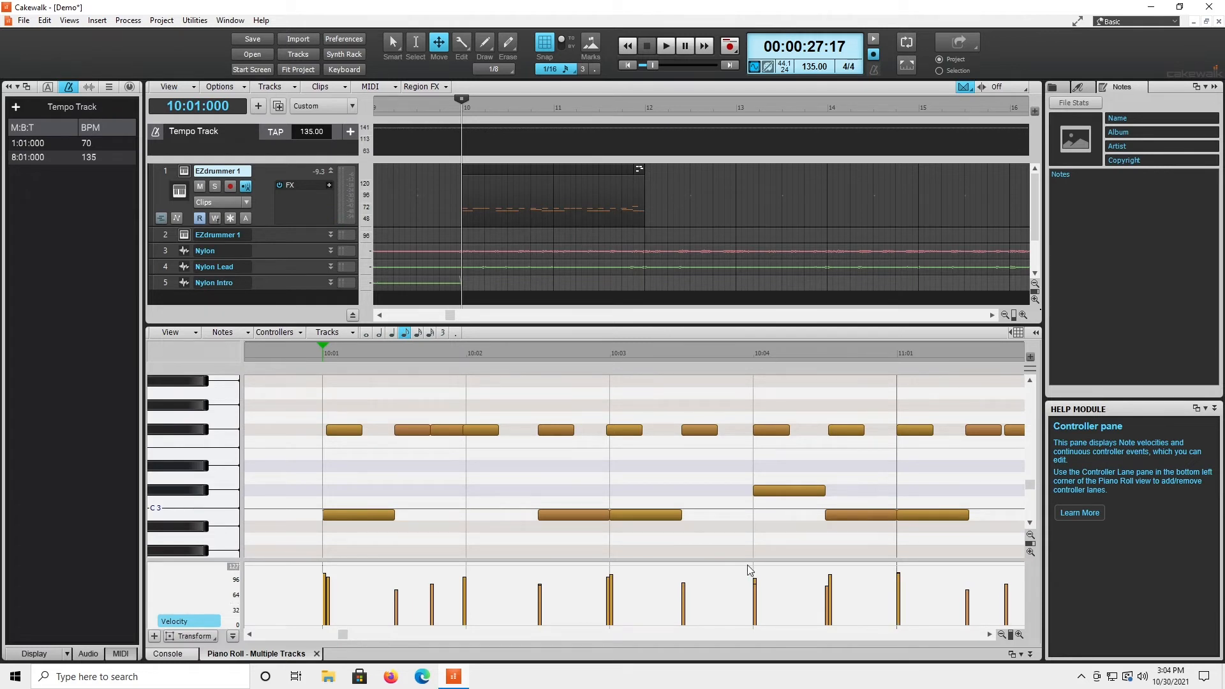
pyautogui.moveTo(755, 579); pyautogui.dragTo(755, 570)
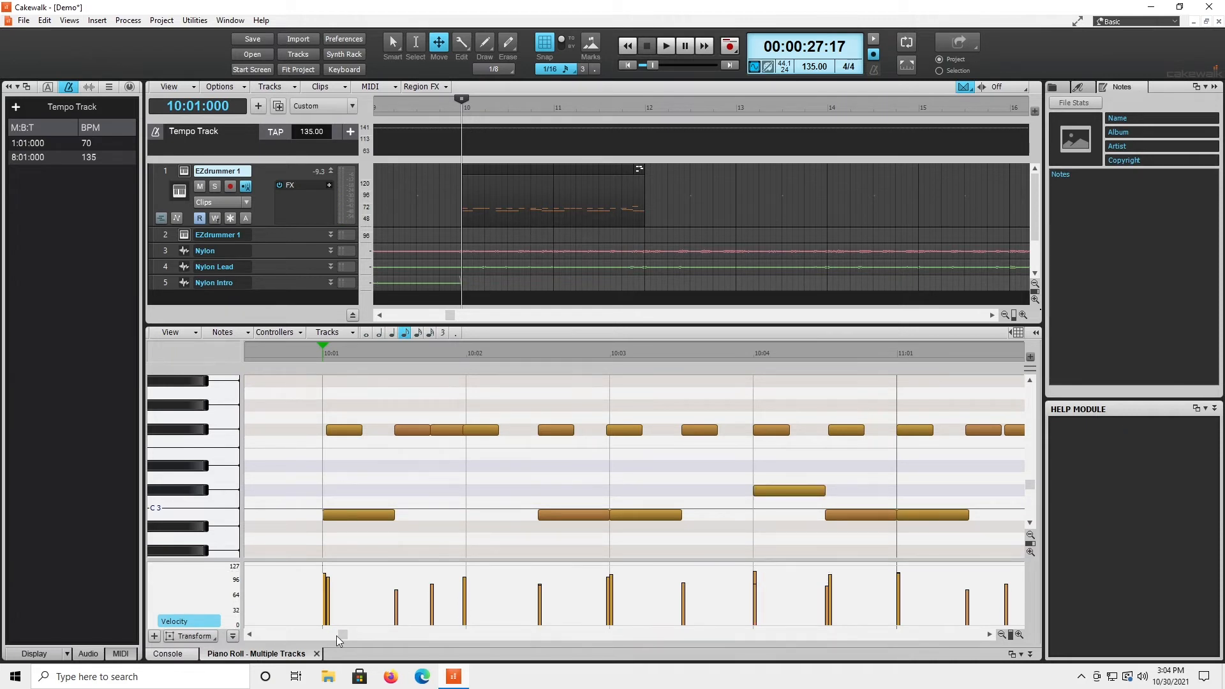
# Lower the kick just before beat 3 of measure 11 to velocity 88, and raise the beat 3 kick and beat 4 Db3 note.
pyautogui.moveTo(989, 634); pyautogui.dragTo(988, 635)
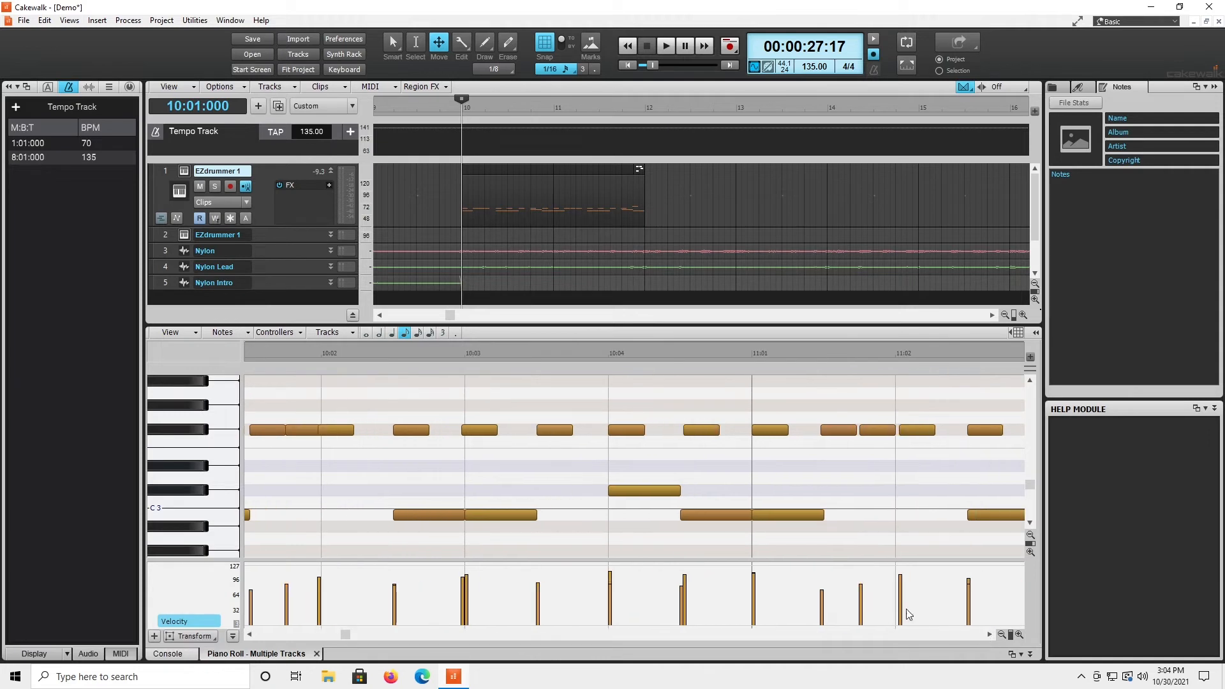
pyautogui.moveTo(754, 570)
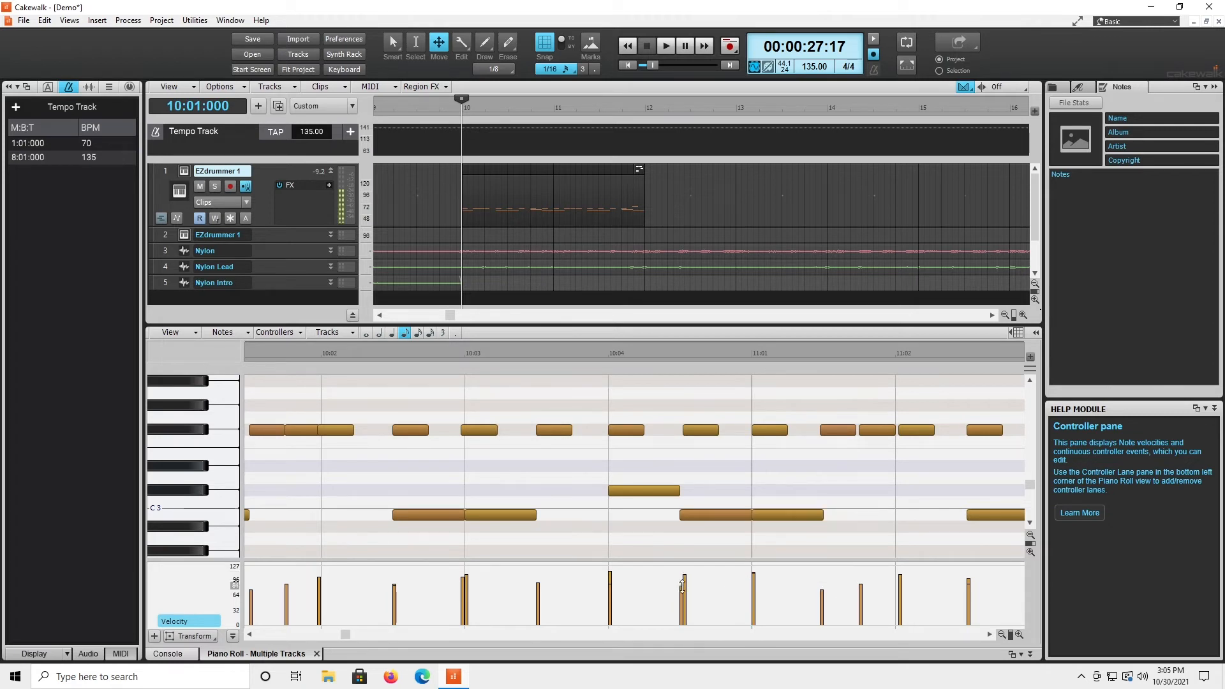
pyautogui.moveTo(679, 592); pyautogui.dragTo(680, 585)
pyautogui.click(990, 633)
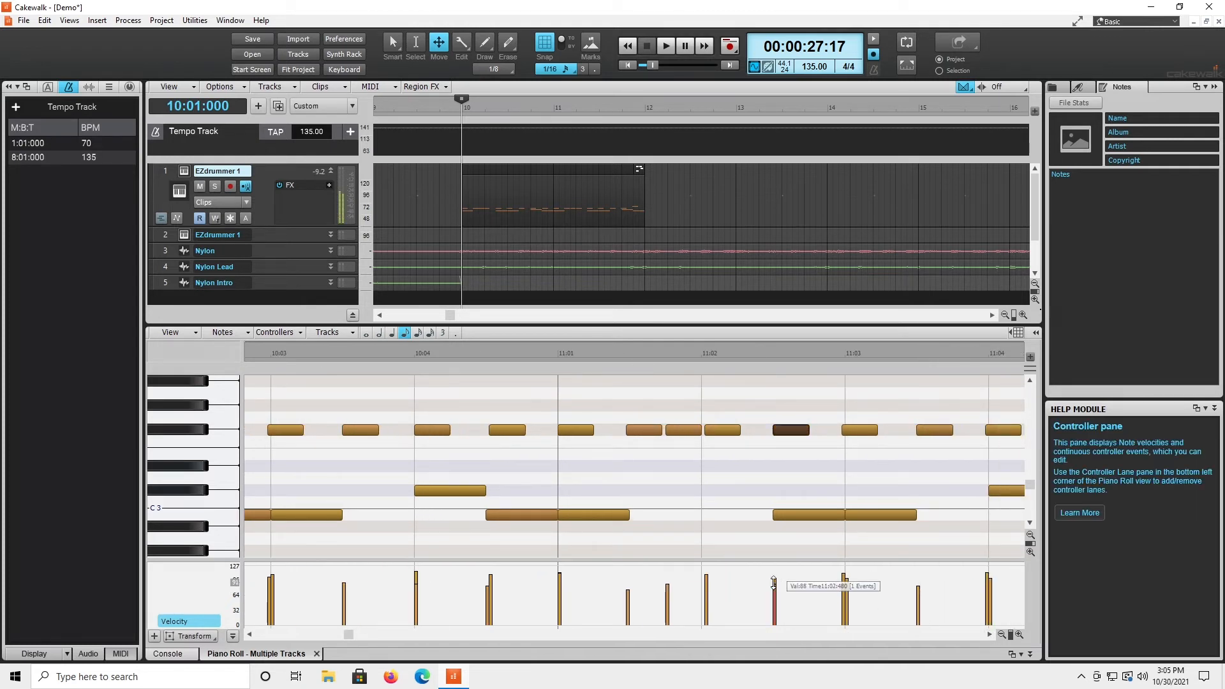
pyautogui.moveTo(774, 583); pyautogui.dragTo(847, 572)
pyautogui.moveTo(988, 569); pyautogui.dragTo(991, 572)
# Lower the velocity of the final kick in measure 11.
pyautogui.click(989, 634)
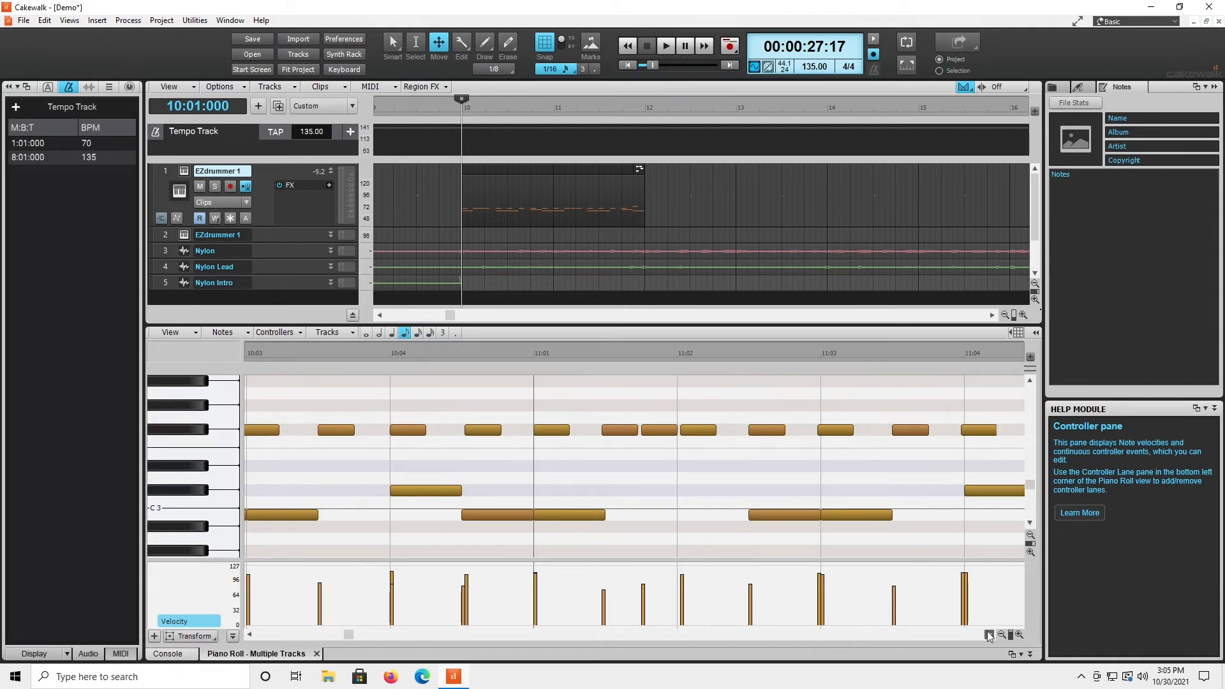
pyautogui.moveTo(989, 635); pyautogui.dragTo(989, 635)
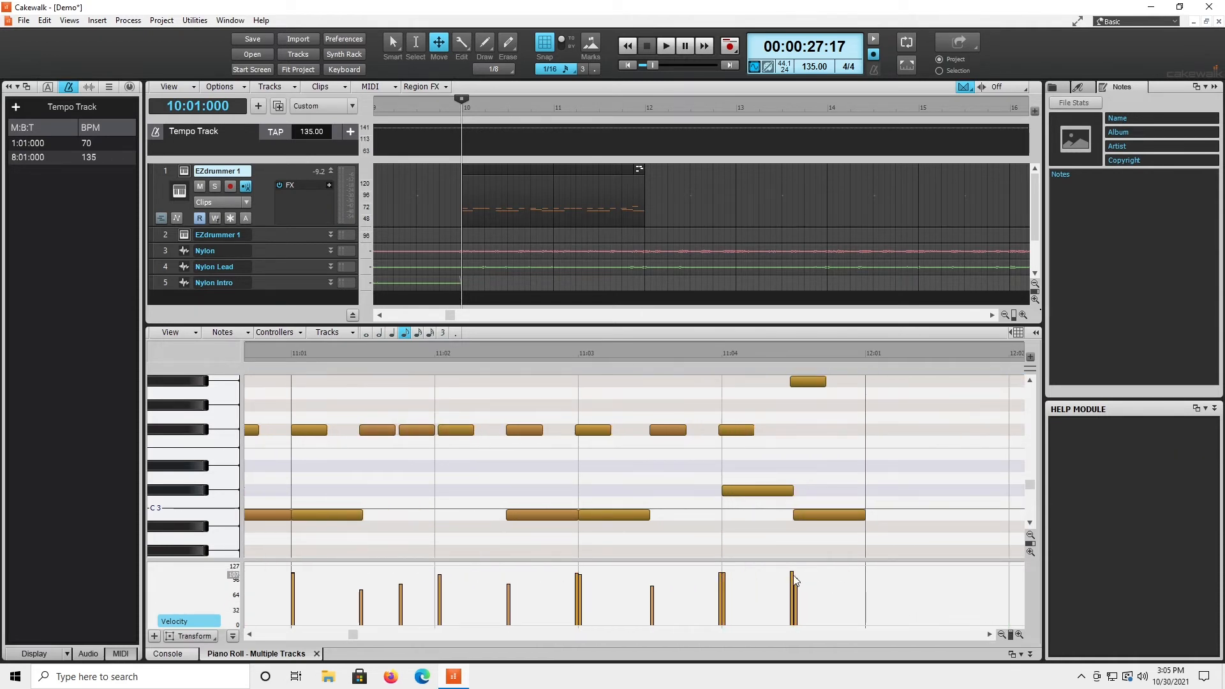
pyautogui.moveTo(800, 585); pyautogui.dragTo(797, 582)
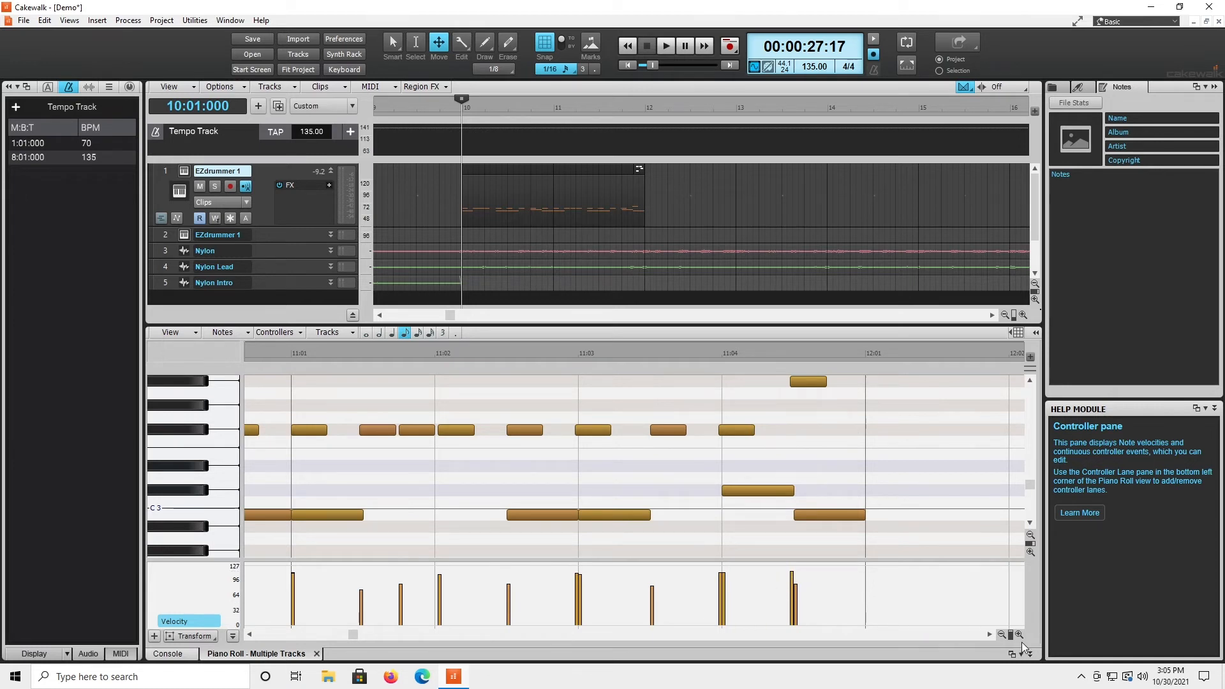
# Nudge the kick just before beat 3 and the Db3 note on beat 4 of measure 10 slightly early.
pyautogui.click(989, 635)
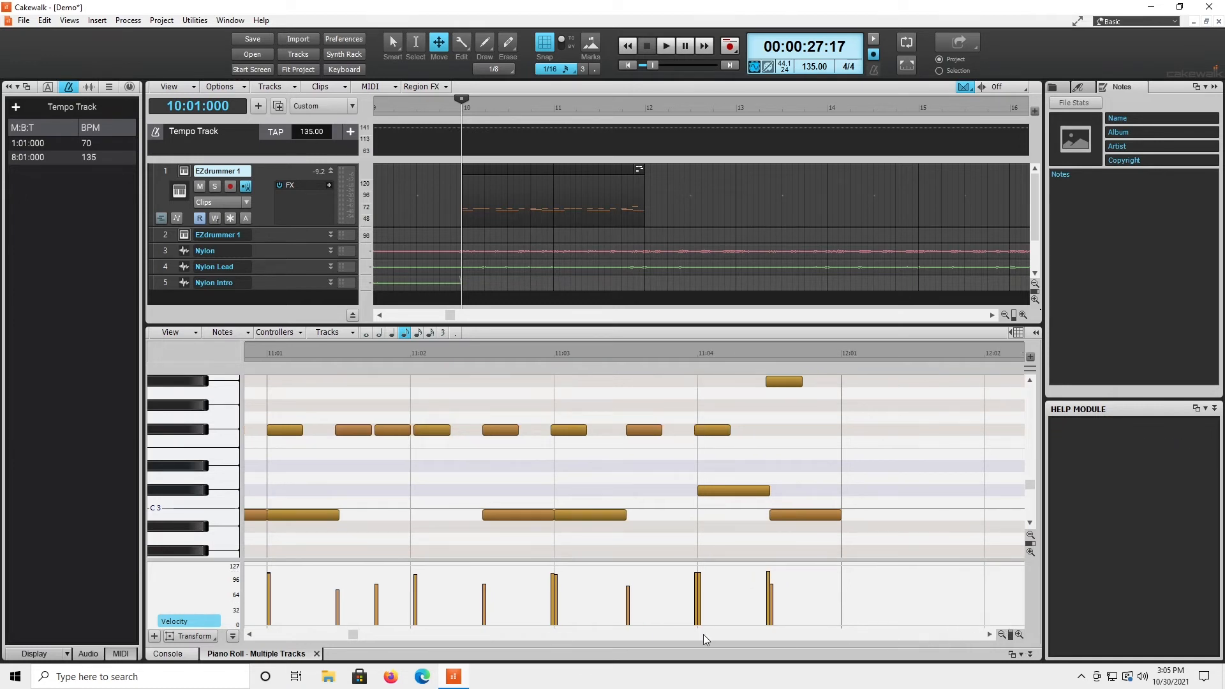
pyautogui.click(359, 634)
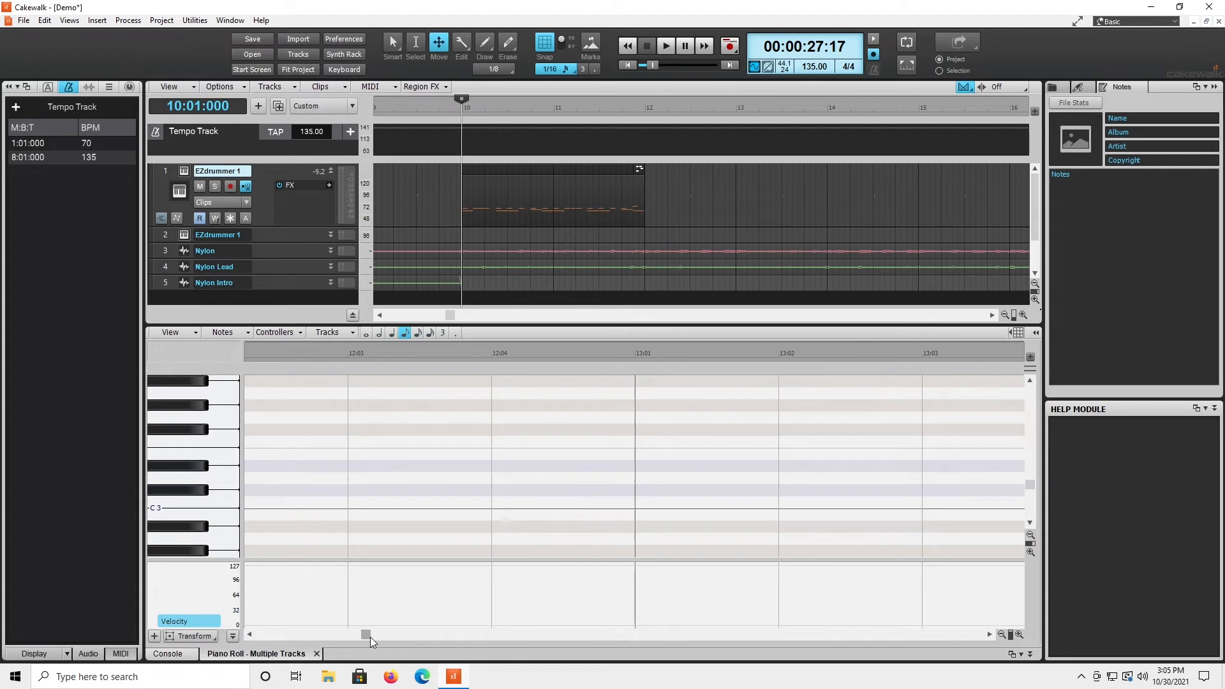
pyautogui.moveTo(370, 637)
pyautogui.mouseDown()
pyautogui.moveTo(331, 630)
pyautogui.moveTo(348, 635)
pyautogui.mouseUp()
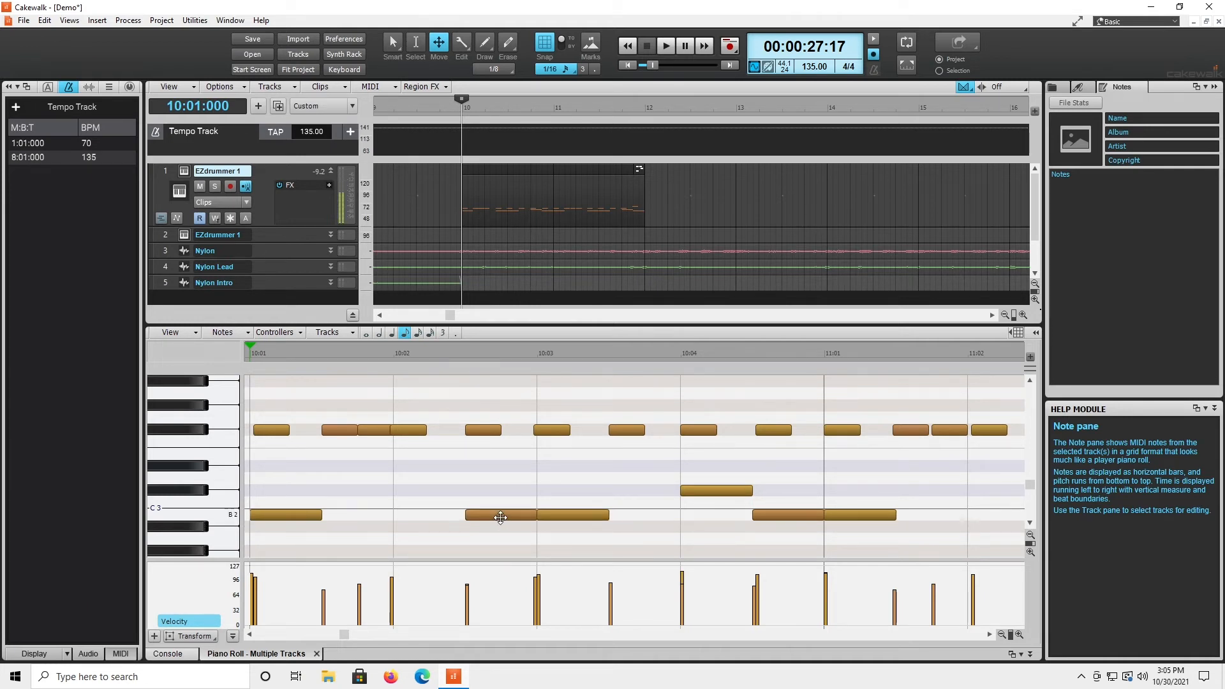
pyautogui.press('F6')
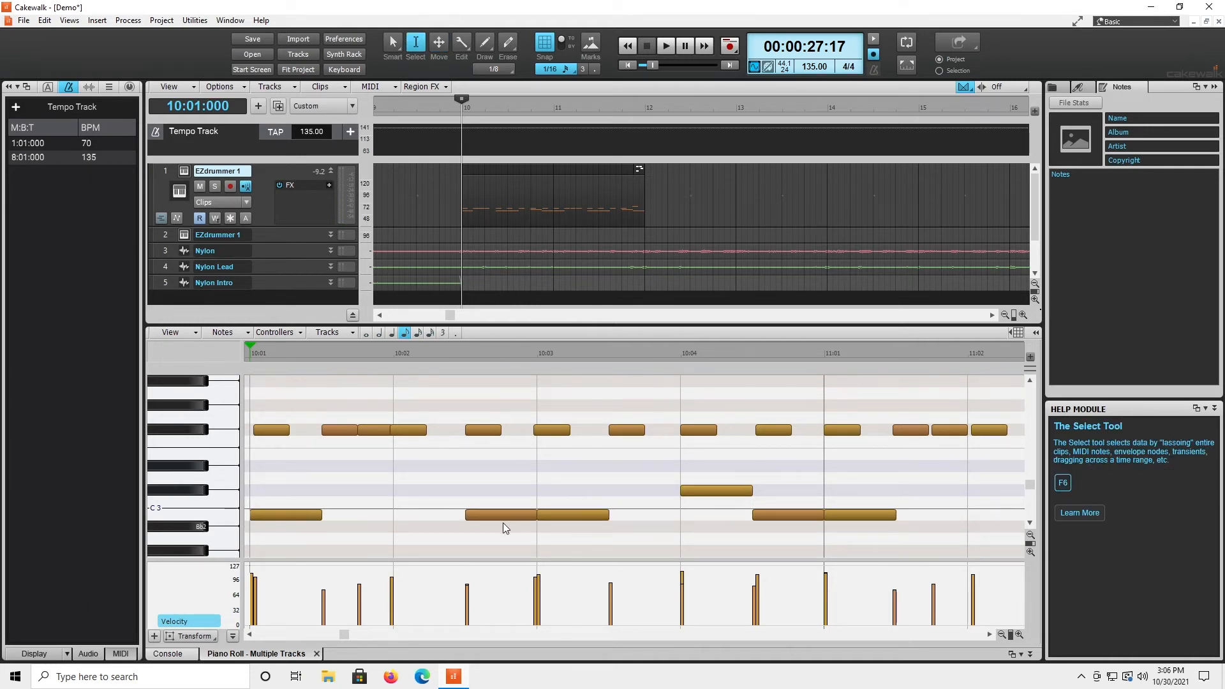
pyautogui.click(502, 515)
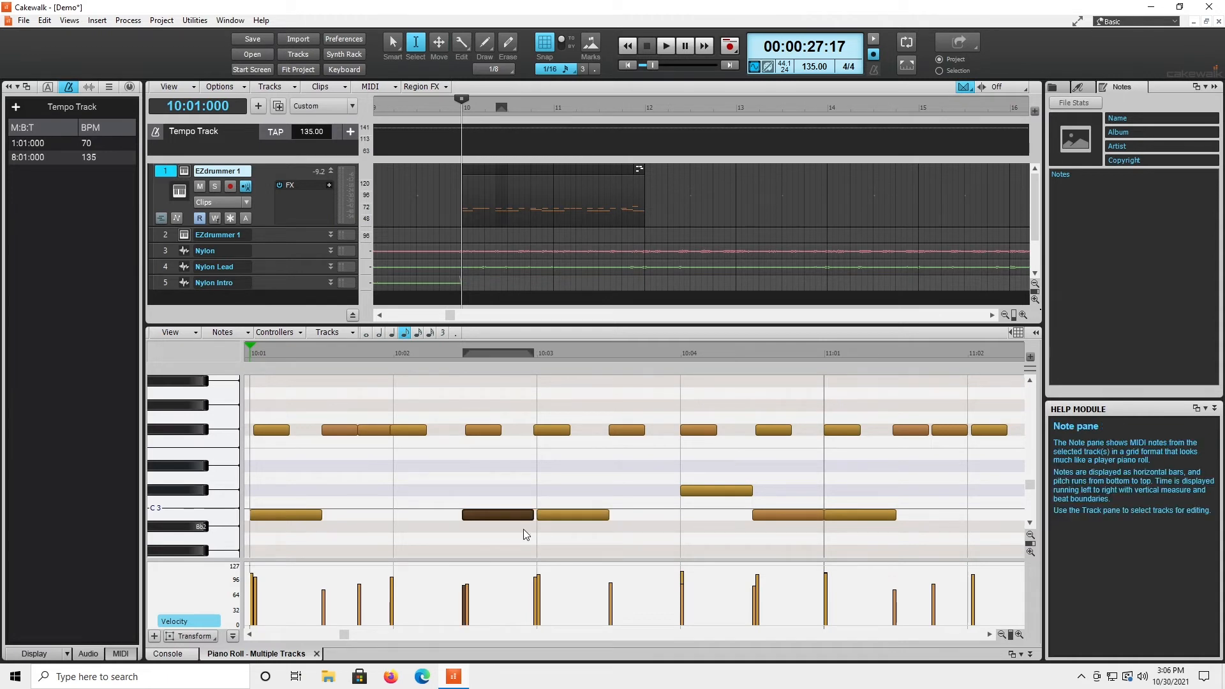
pyautogui.click(712, 495)
pyautogui.moveTo(712, 495); pyautogui.dragTo(710, 495)
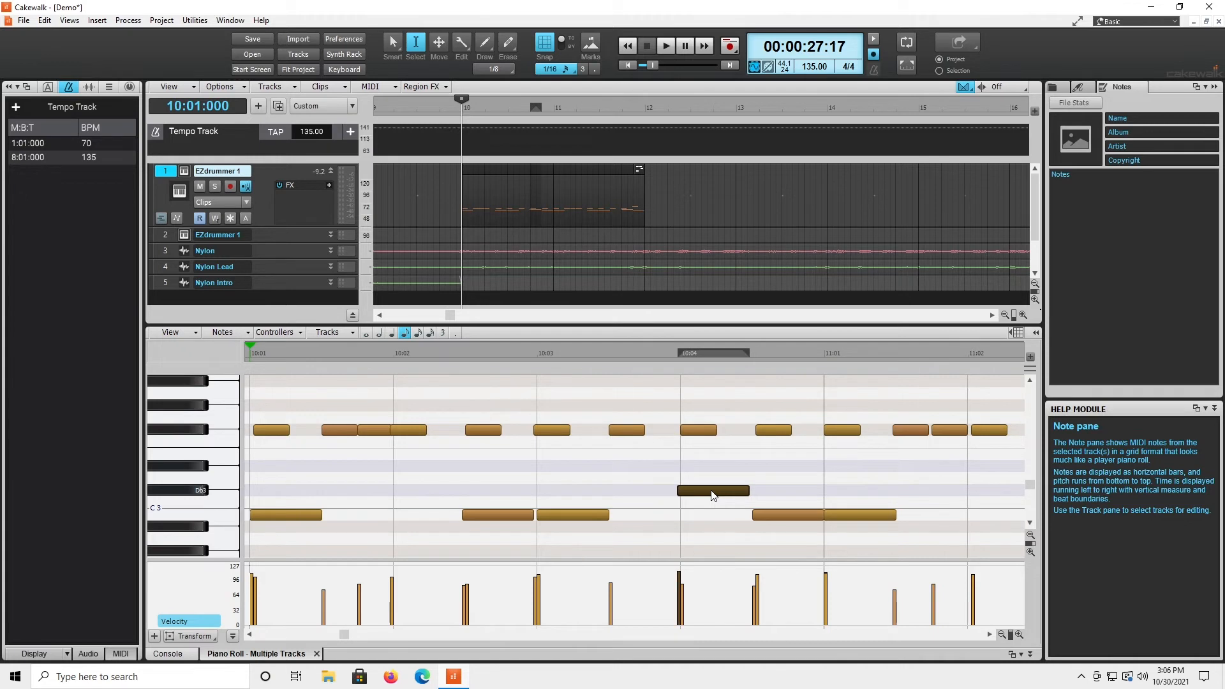
# Nudge measure 11's beat 1 kick slightly late, and its beat 3 kick and beat 4 Db3 note slightly early.
pyautogui.click(861, 522)
pyautogui.moveTo(861, 522); pyautogui.dragTo(865, 522)
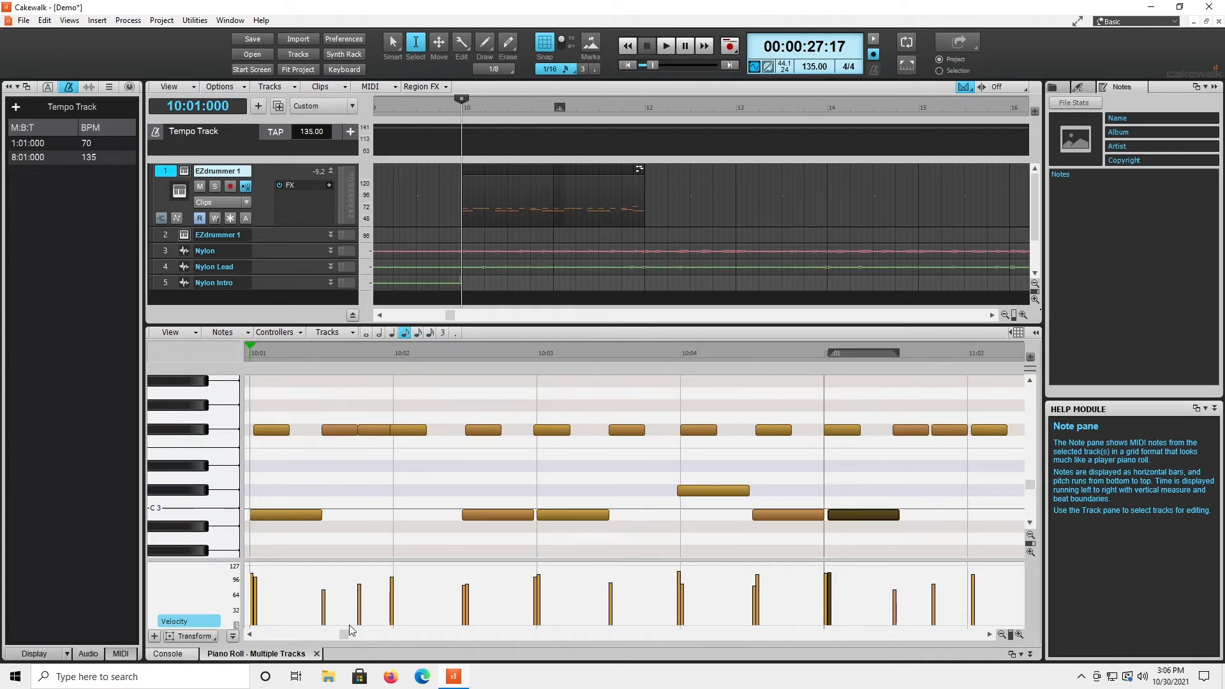
pyautogui.moveTo(344, 634); pyautogui.dragTo(351, 635)
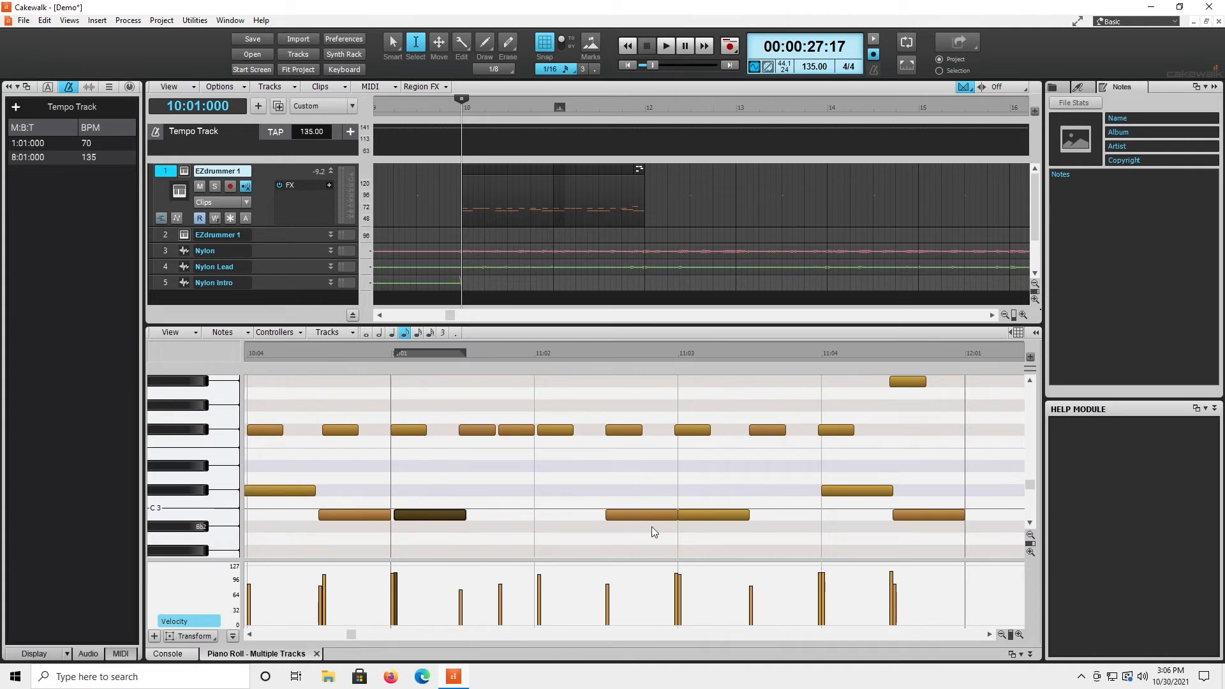
pyautogui.click(737, 519)
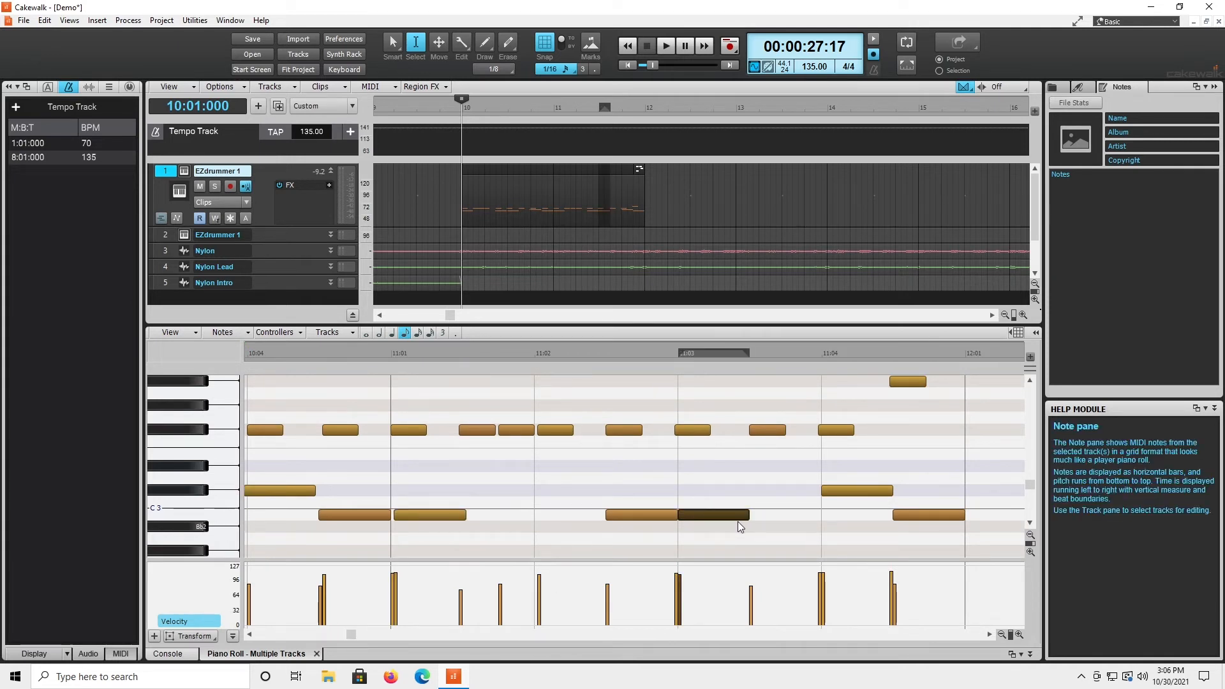
pyautogui.moveTo(738, 522); pyautogui.dragTo(734, 524)
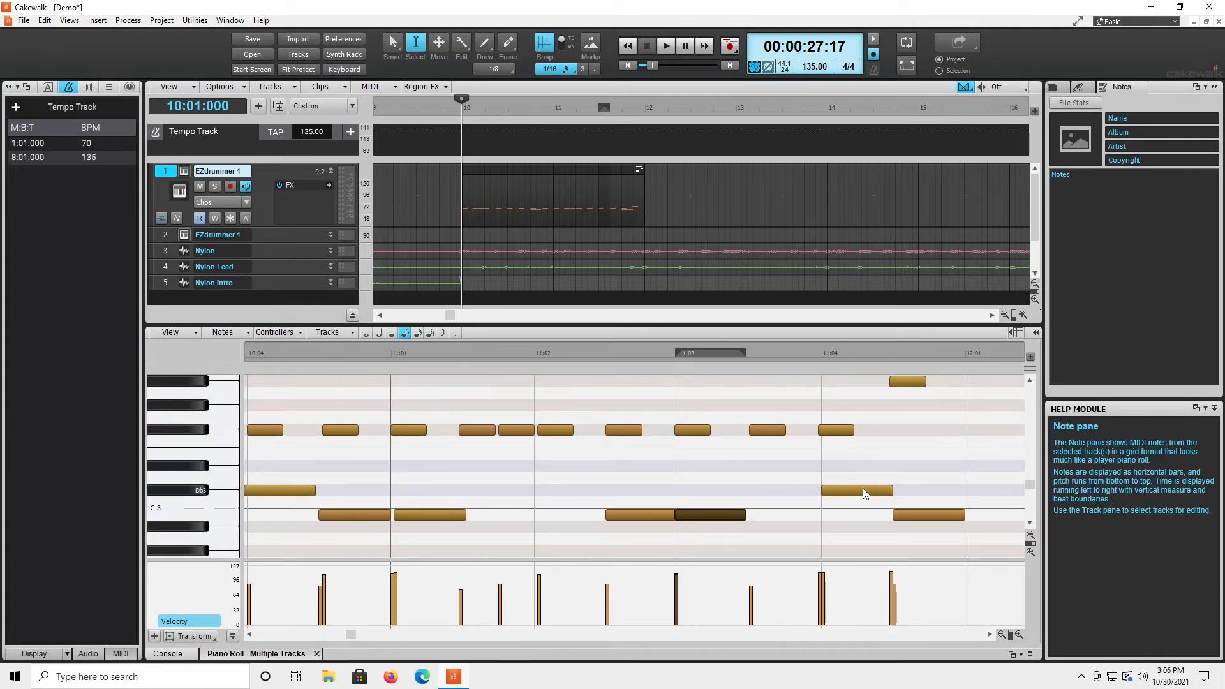
pyautogui.moveTo(863, 488); pyautogui.dragTo(860, 489)
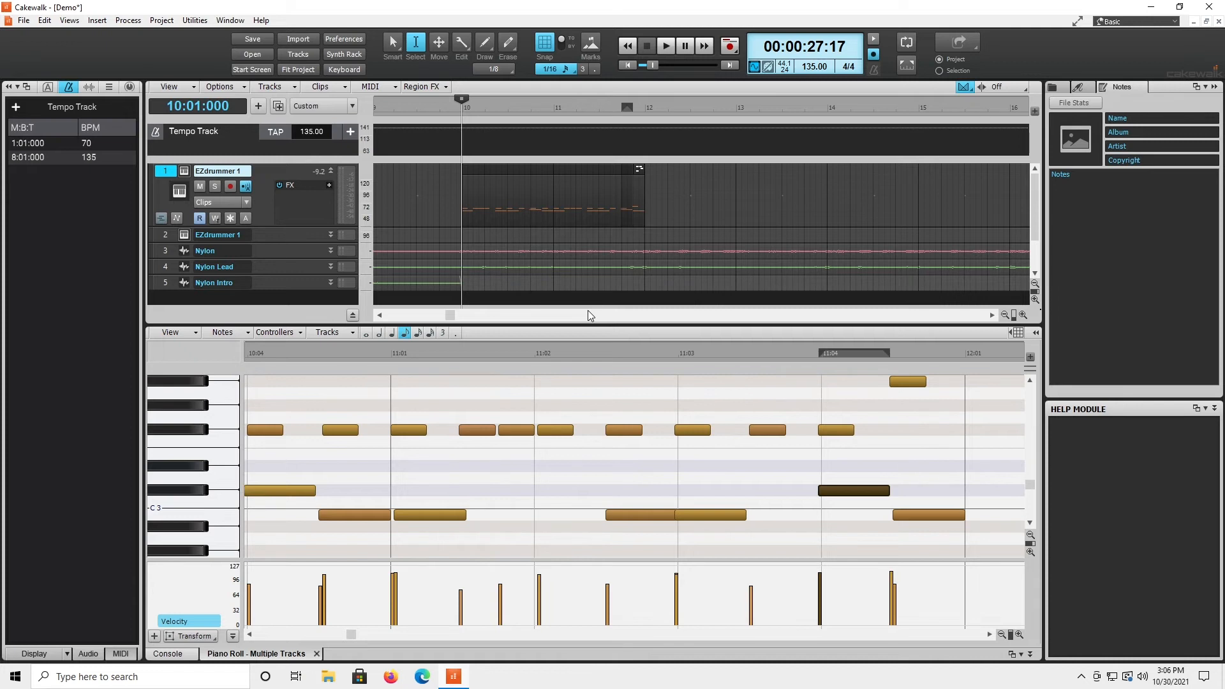
# Play back the humanized two-measure EZdrummer pattern and paste a copy of its clip at measure 12.
pyautogui.press('space')
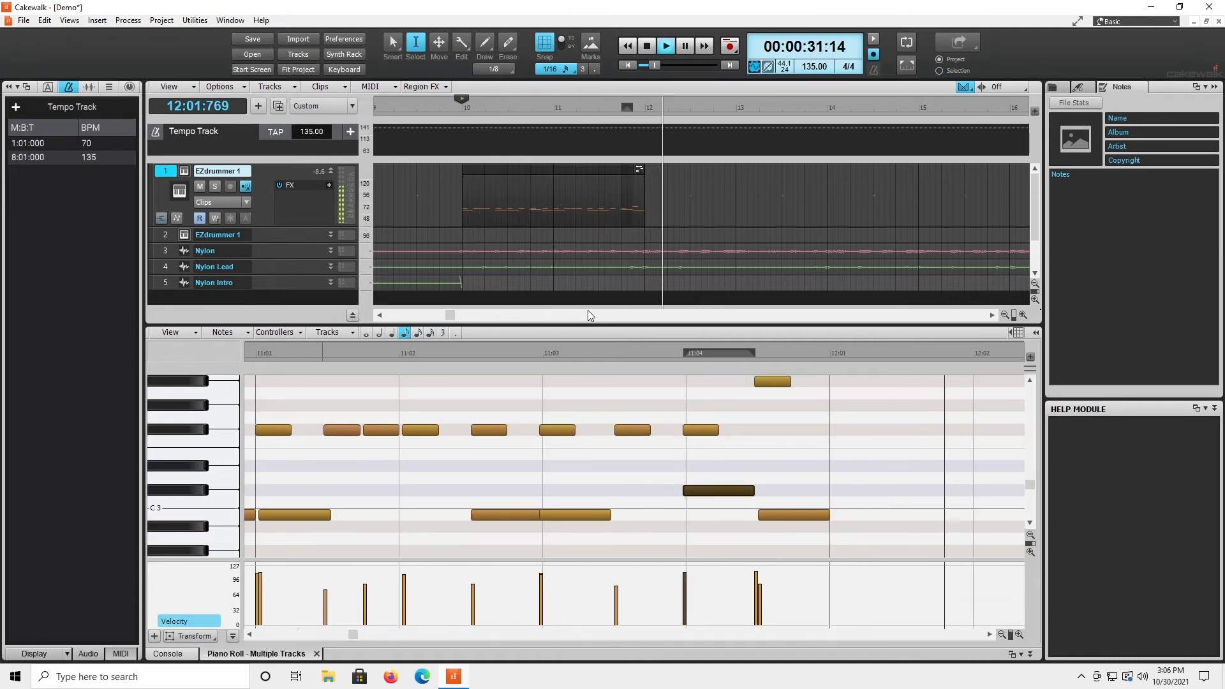
pyautogui.press('space')
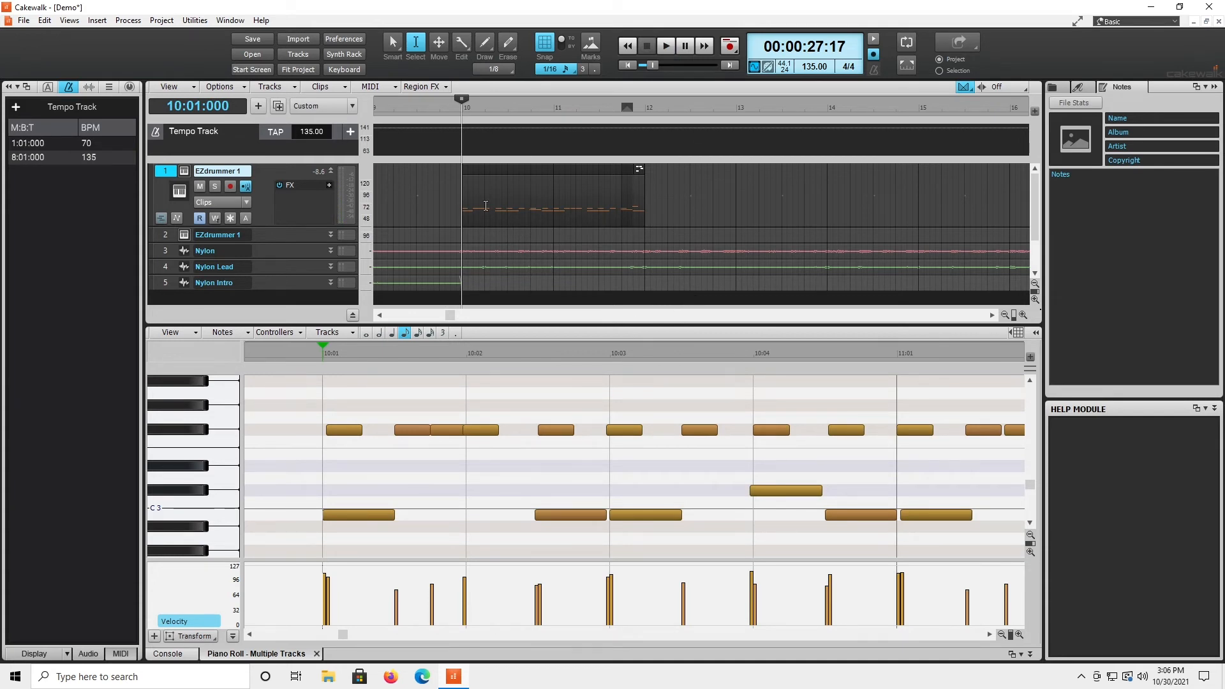
pyautogui.click(439, 42)
pyautogui.click(506, 192)
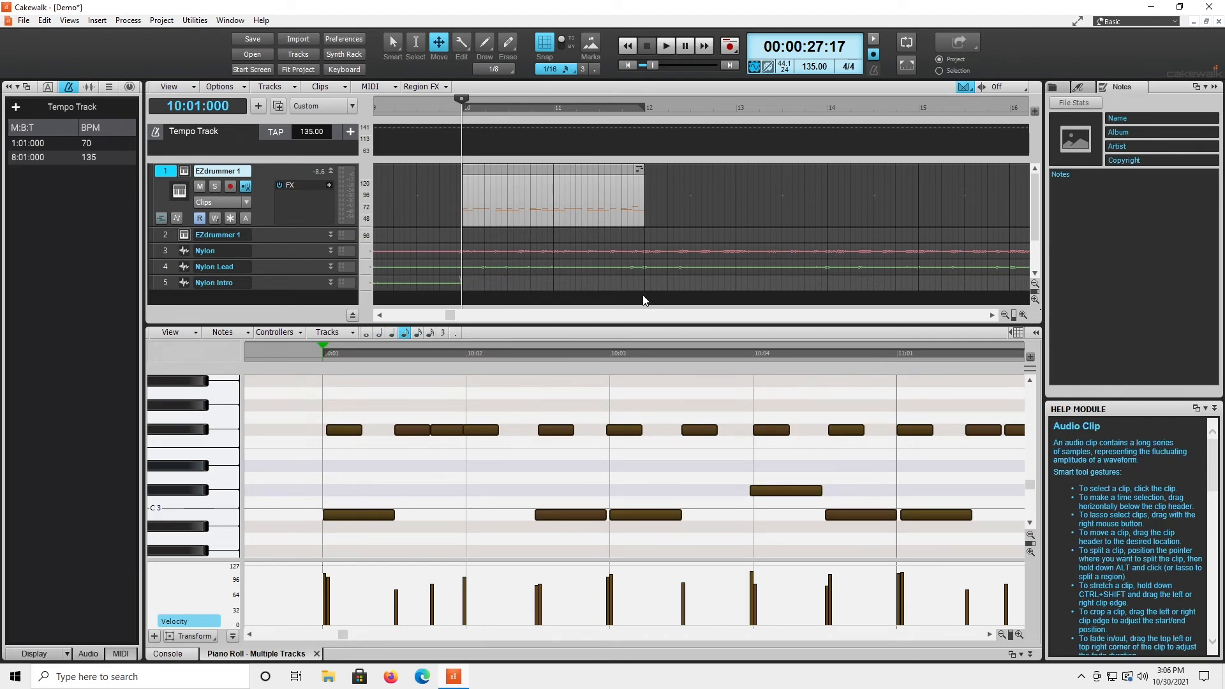
pyautogui.click(645, 305)
pyautogui.hotkey('ctrl', 'v')
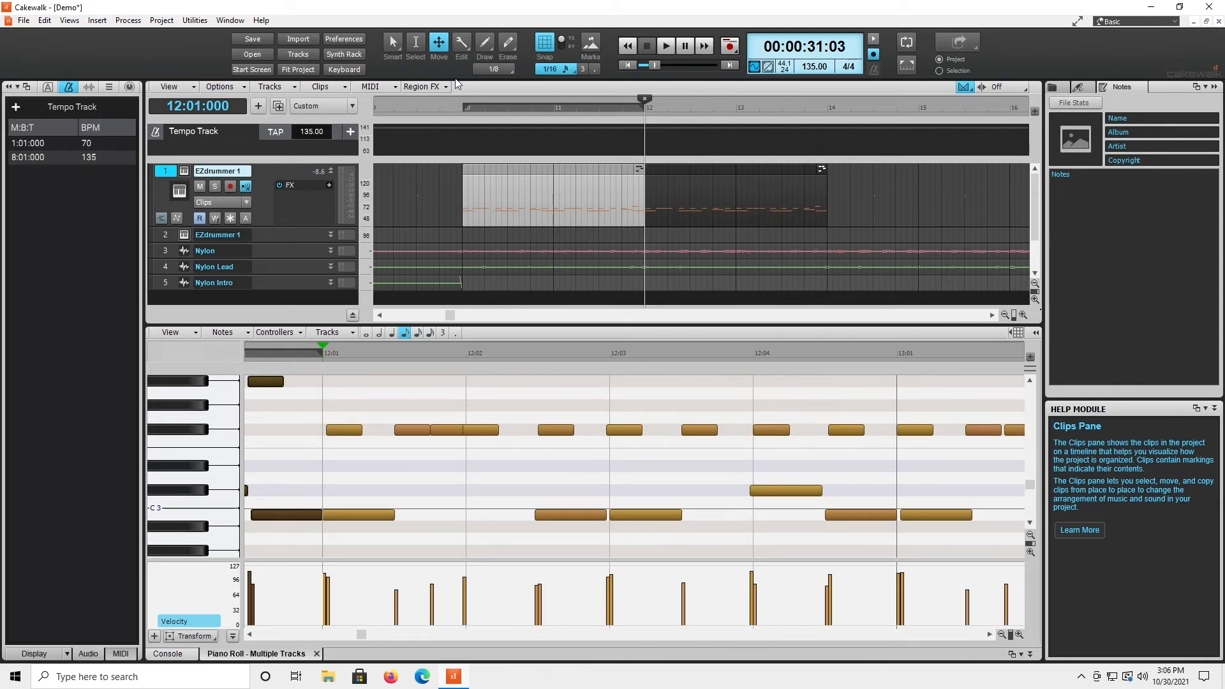
# Move the hi-hat note on beat 1 of measure 12 up to the G# row, starting at 12:01:000.
pyautogui.click(415, 42)
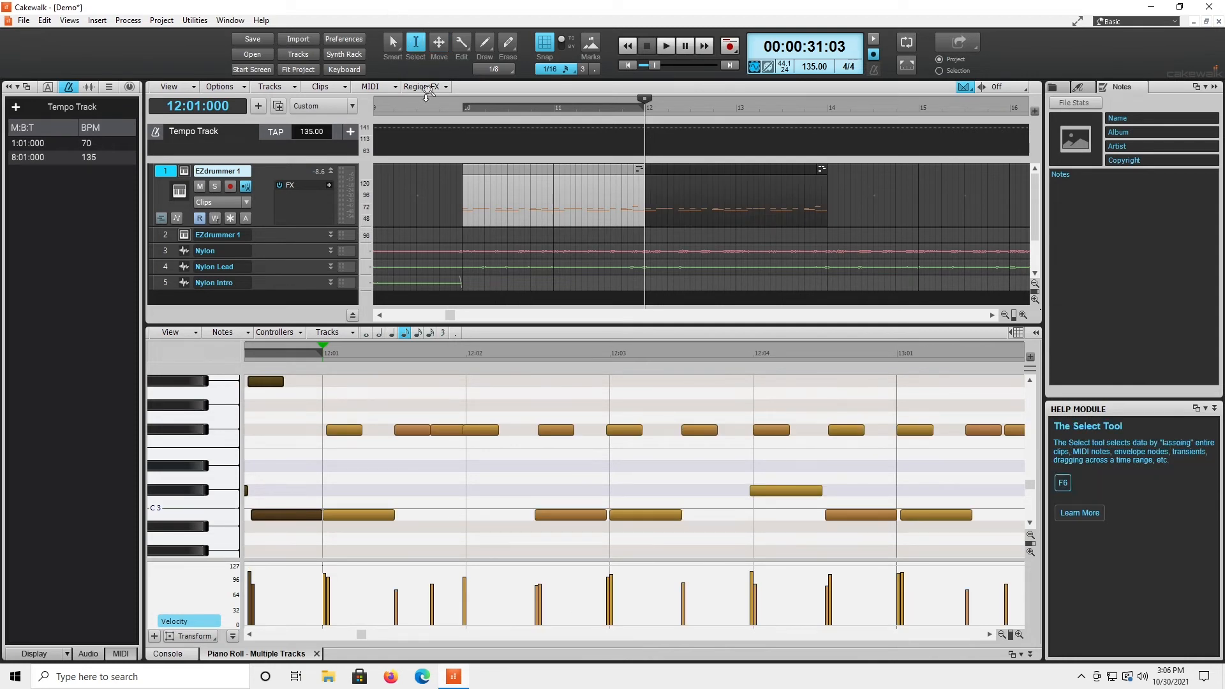
pyautogui.click(358, 464)
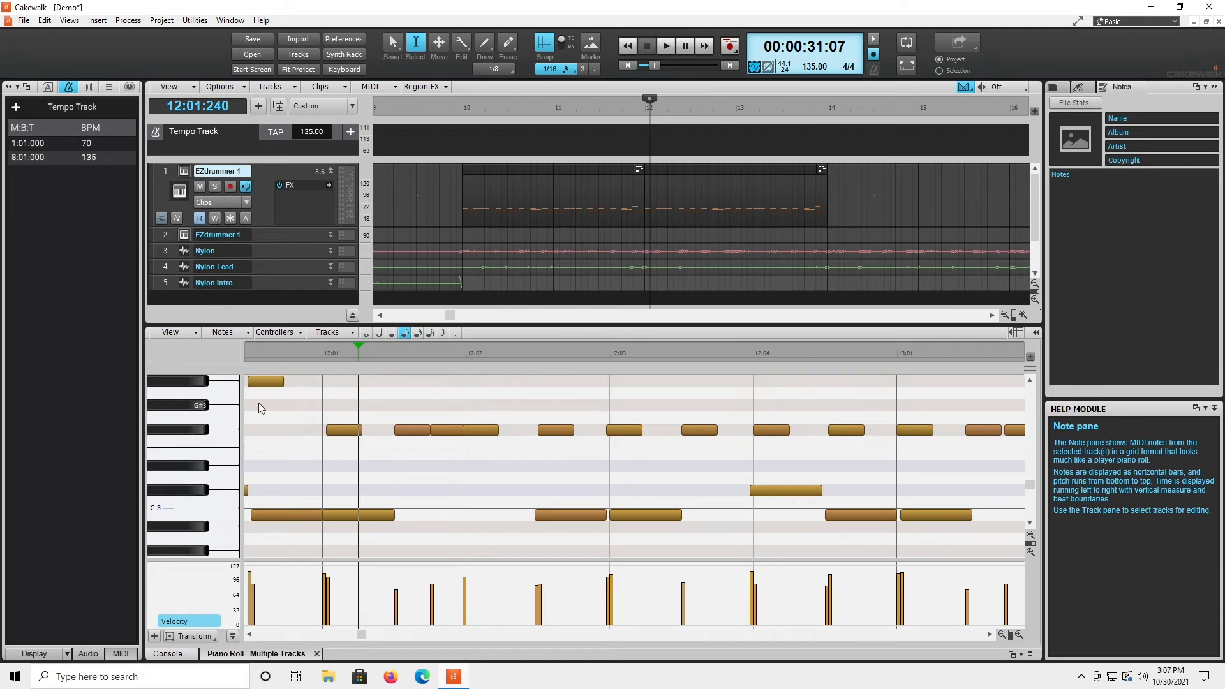
pyautogui.click(259, 384)
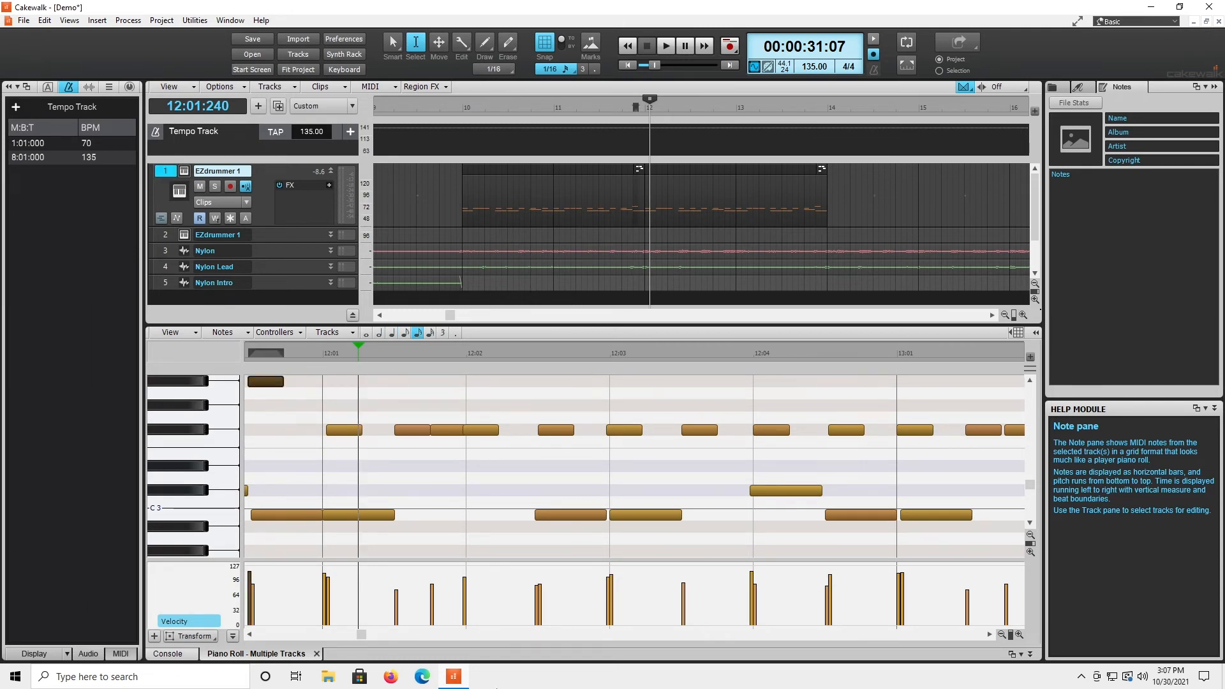
pyautogui.moveTo(363, 635); pyautogui.dragTo(359, 638)
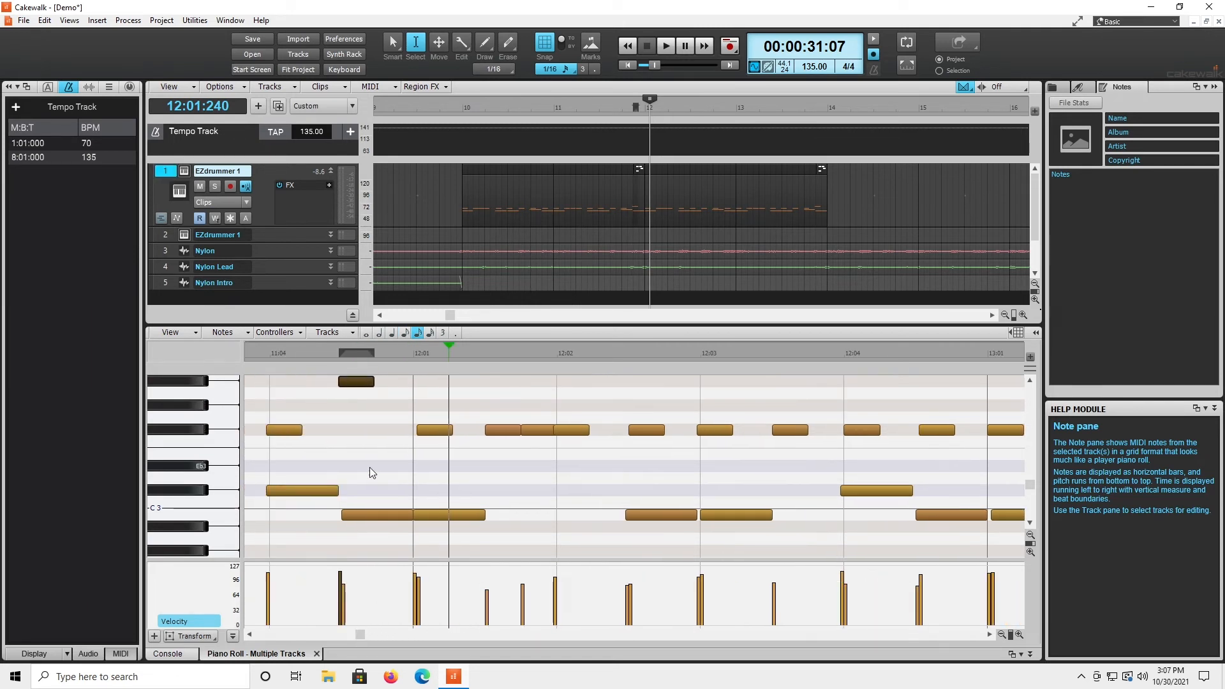
pyautogui.click(377, 486)
pyautogui.click(441, 42)
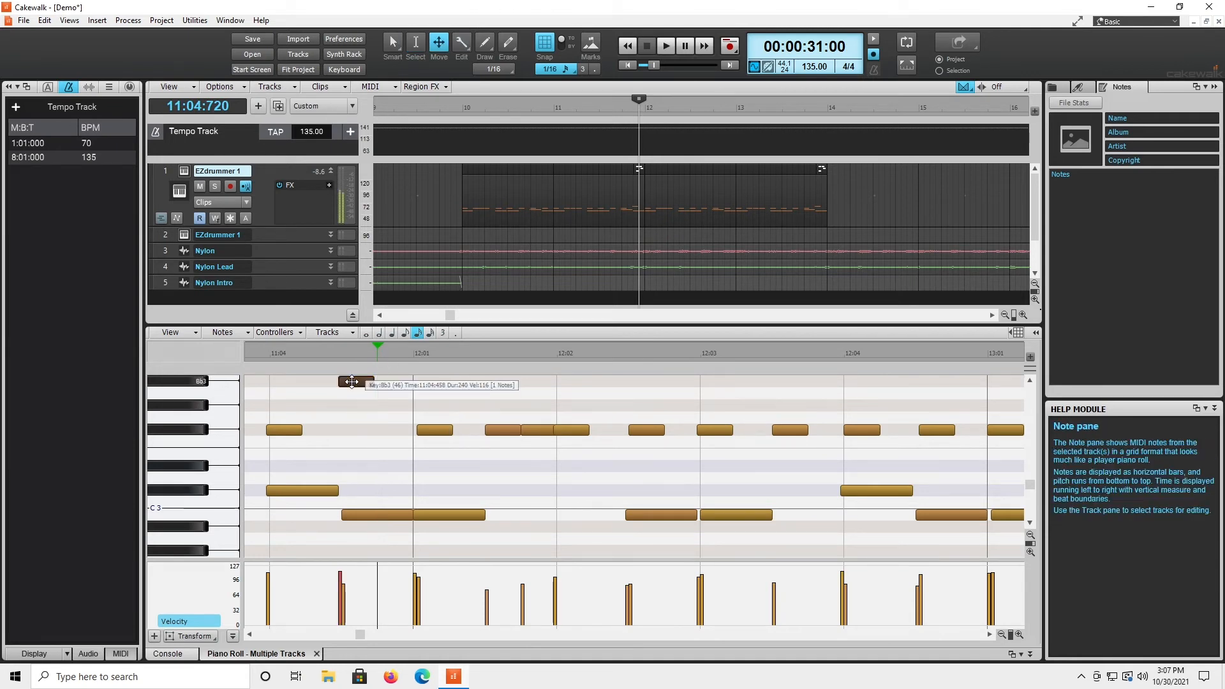
pyautogui.click(401, 451)
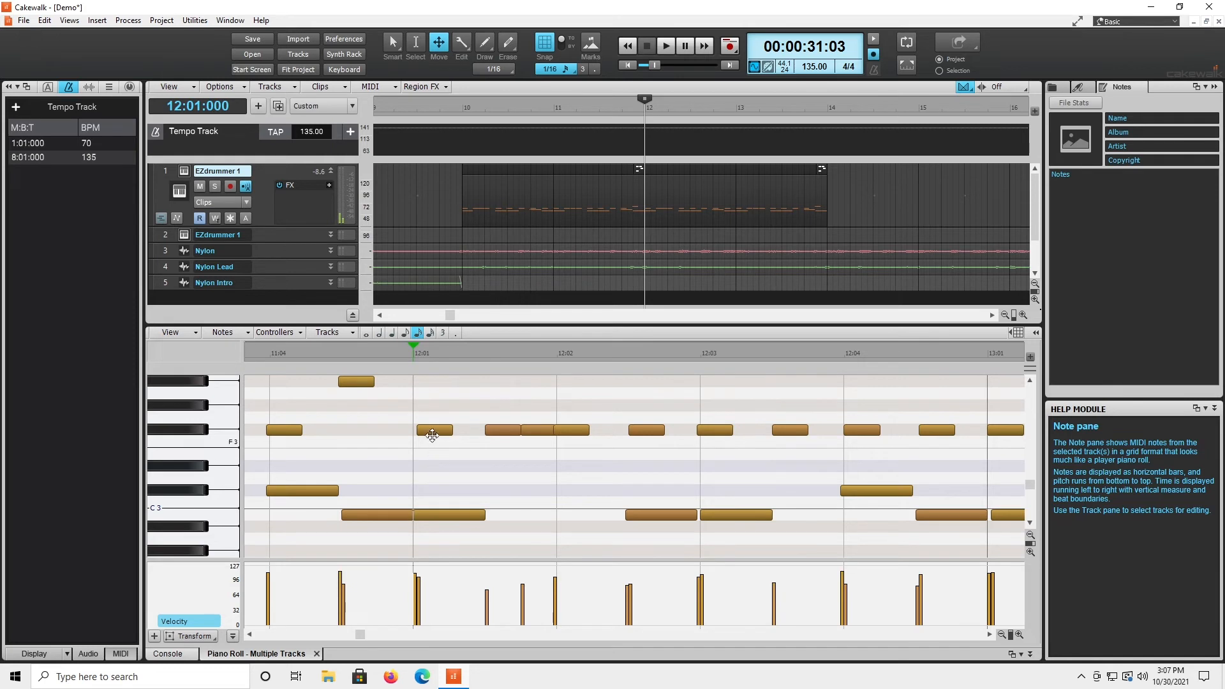
pyautogui.moveTo(427, 430); pyautogui.dragTo(428, 405)
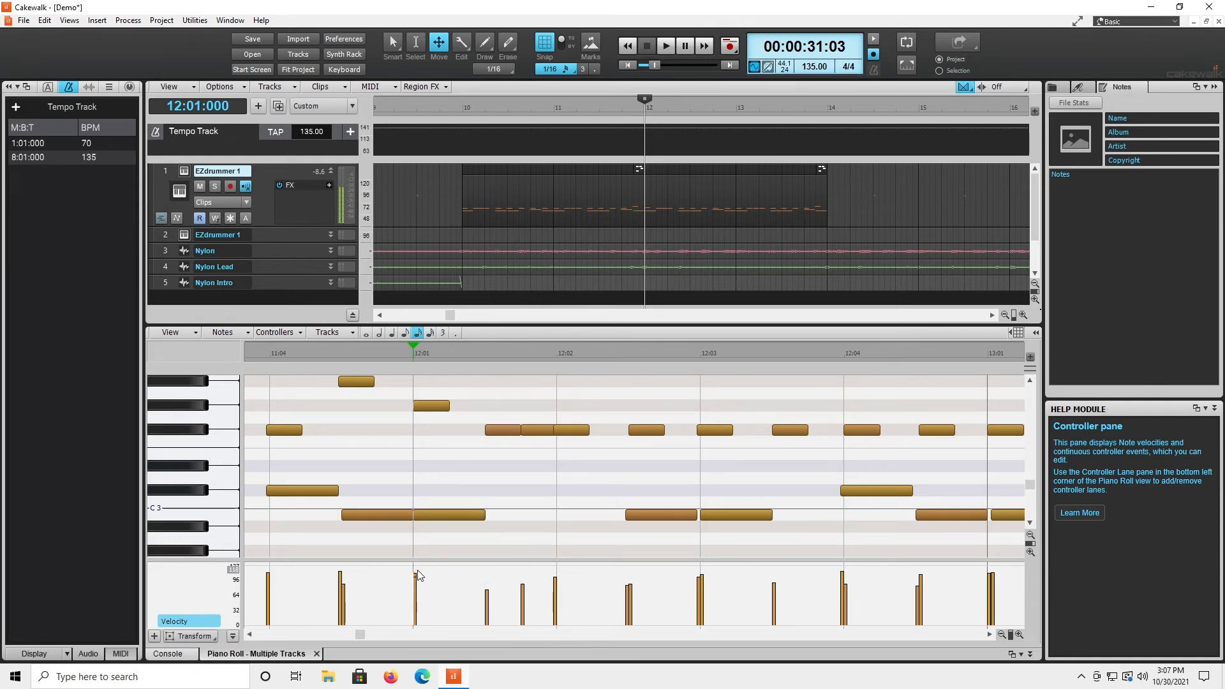
# Raise the velocity of the G# note on beat 1 of measure 12 slightly and nudge the note slightly early.
pyautogui.moveTo(416, 577)
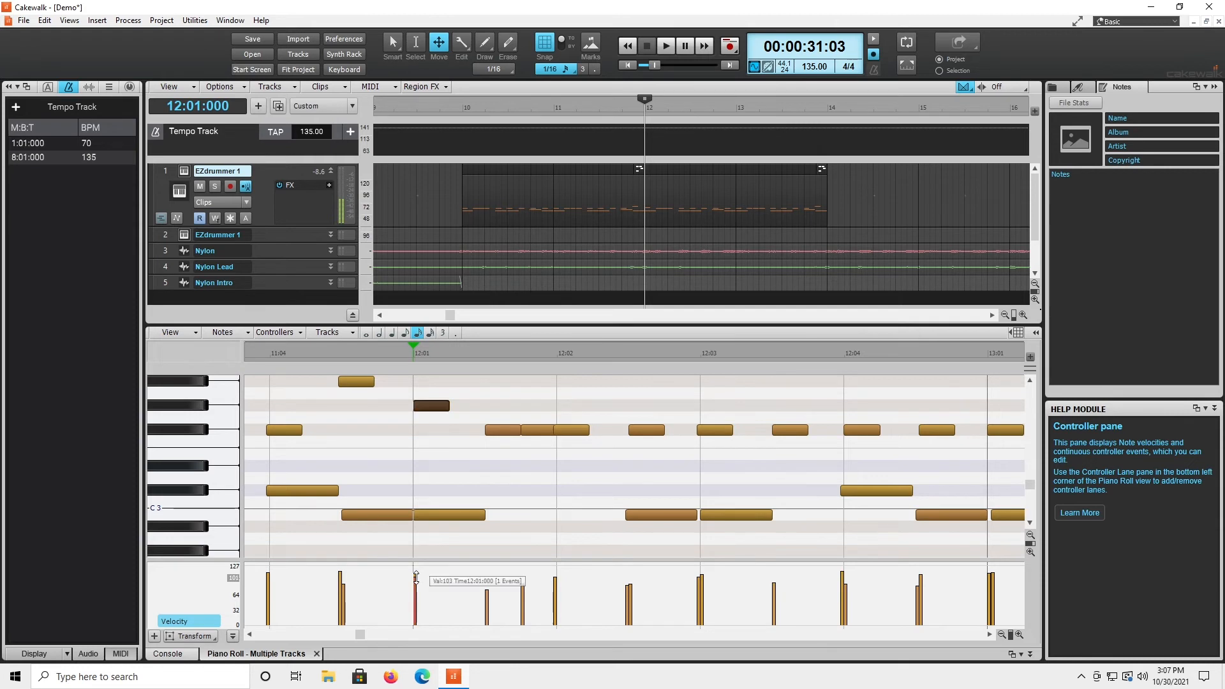
pyautogui.moveTo(416, 578); pyautogui.dragTo(418, 570)
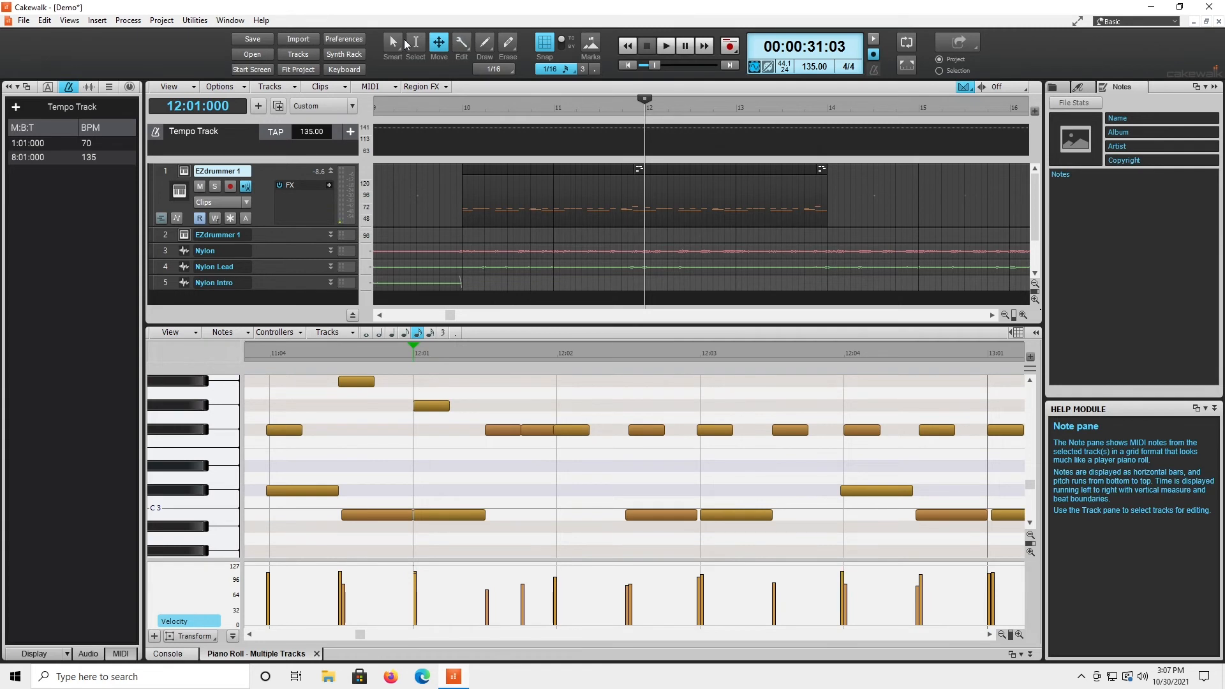
pyautogui.click(414, 43)
pyautogui.click(435, 409)
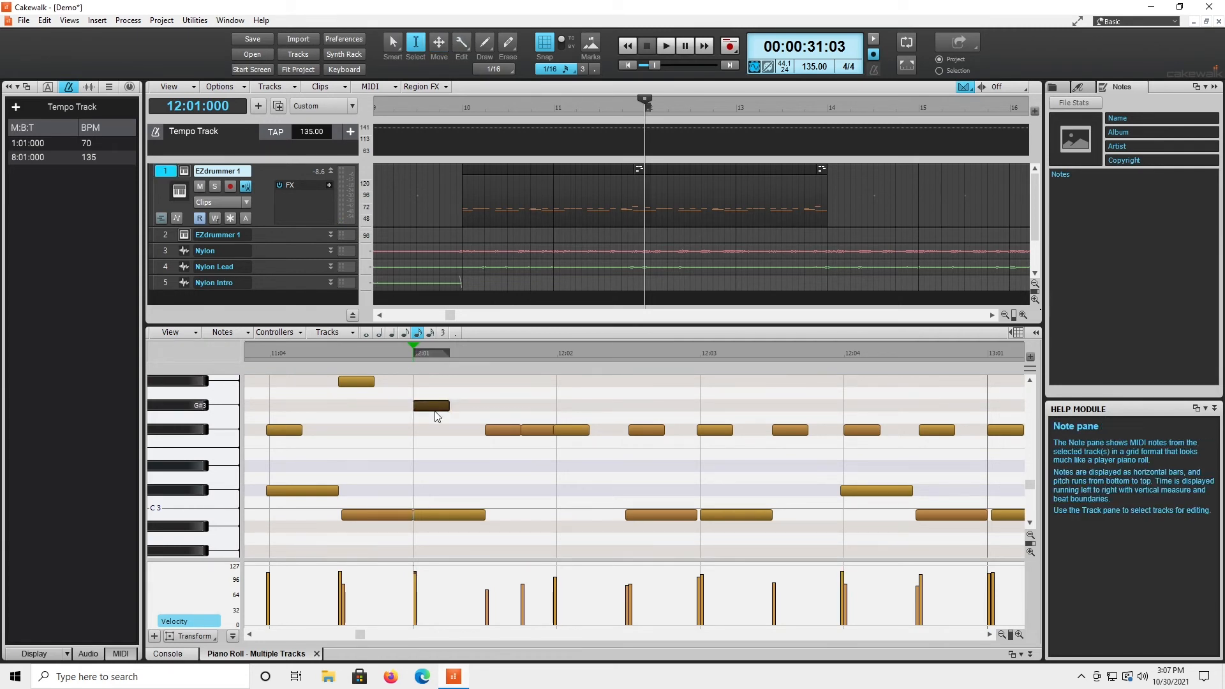
pyautogui.press('KP_1')
# Play back the four measures of drums from the start of measure 10.
pyautogui.click(438, 35)
pyautogui.click(462, 246)
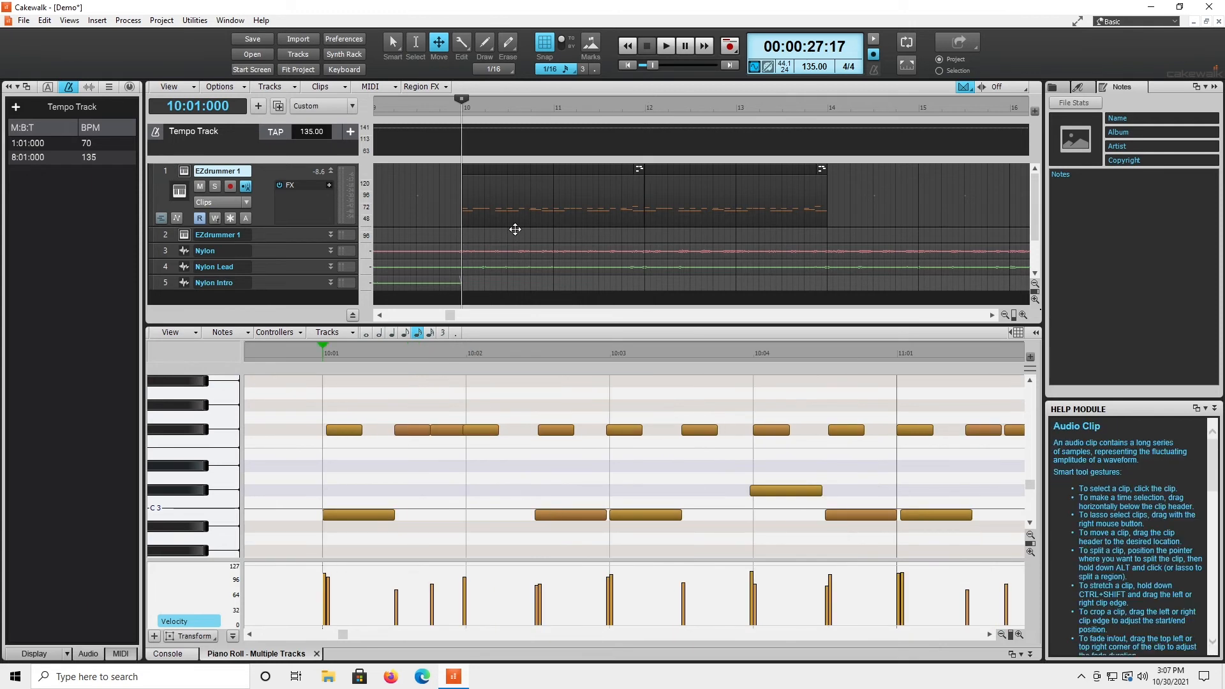
pyautogui.press('space')
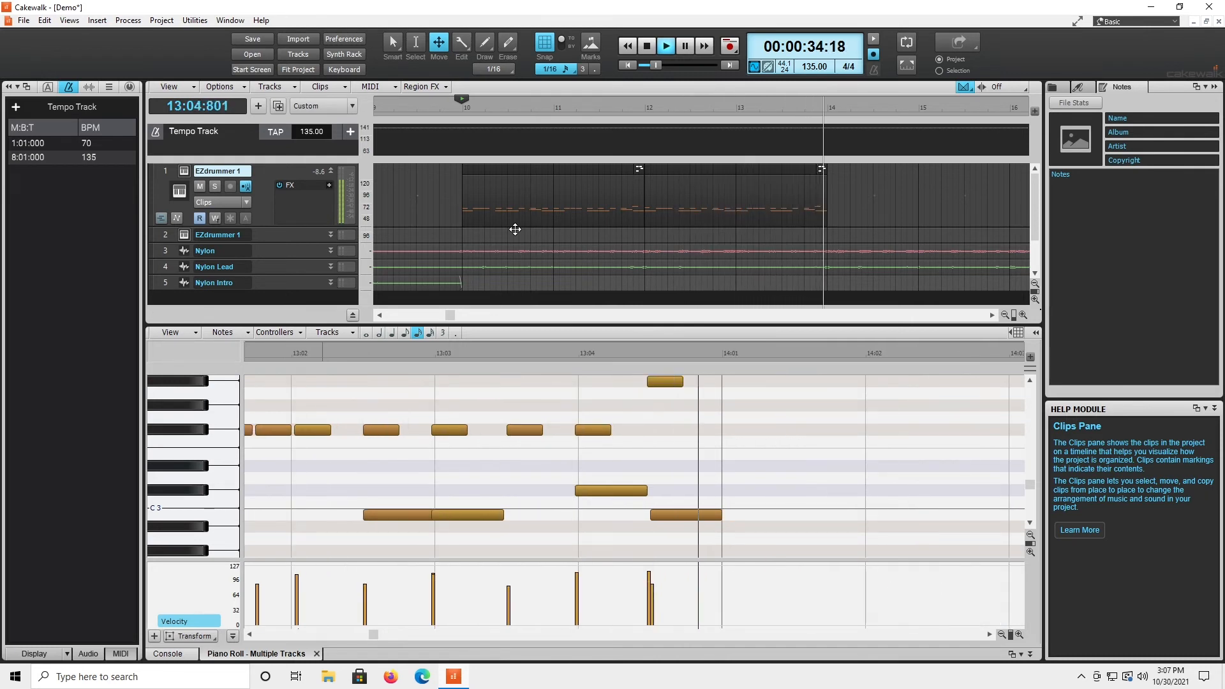
pyautogui.press('space')
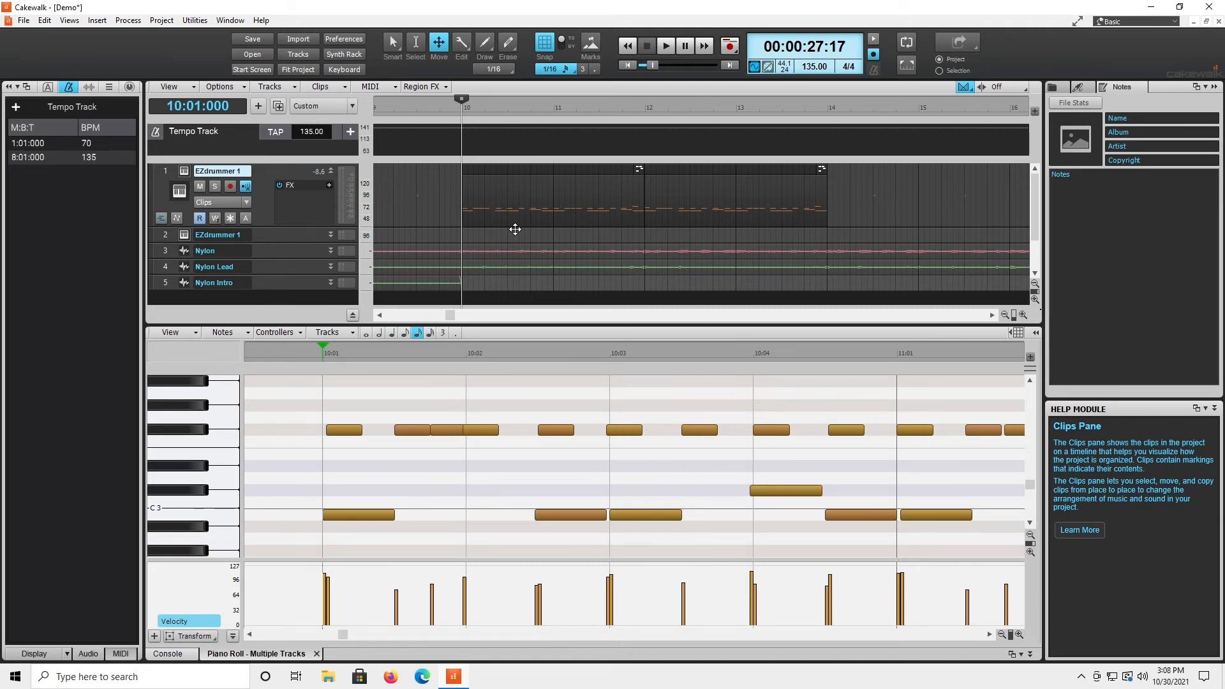
# Unmute the Nylon, Nylon Lead and Nylon Intro tracks in the console and play the mix from measure 10.
pyautogui.click(177, 654)
pyautogui.click(288, 473)
pyautogui.click(353, 473)
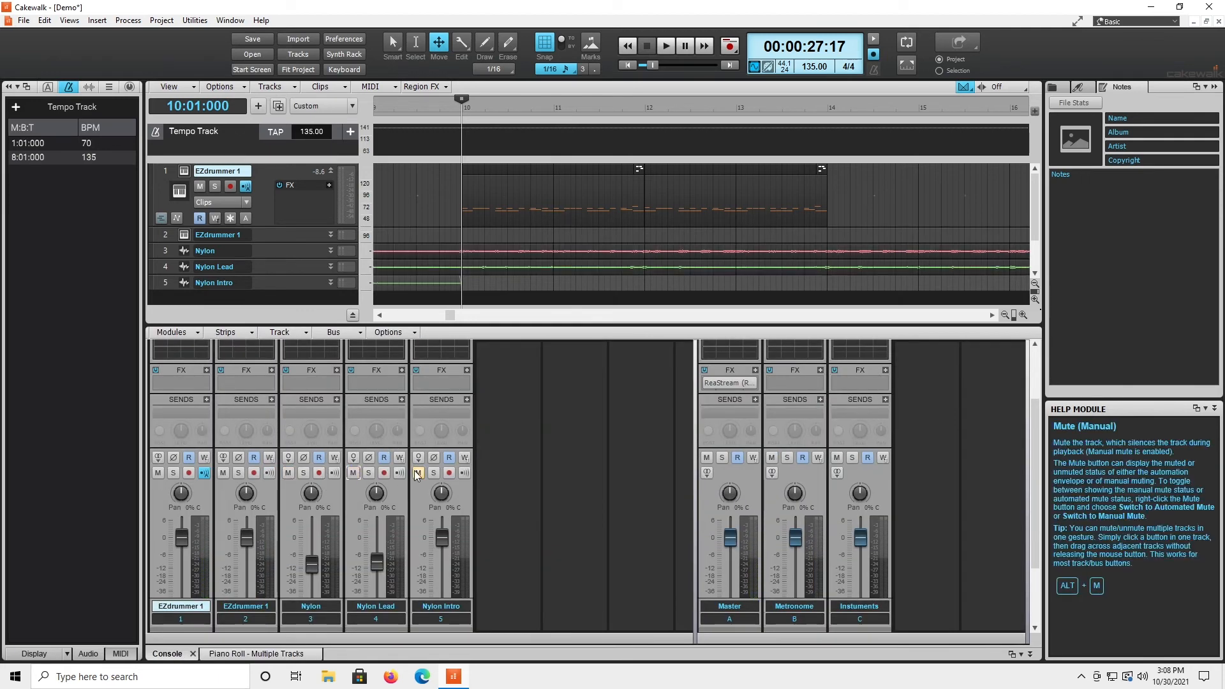
pyautogui.click(418, 473)
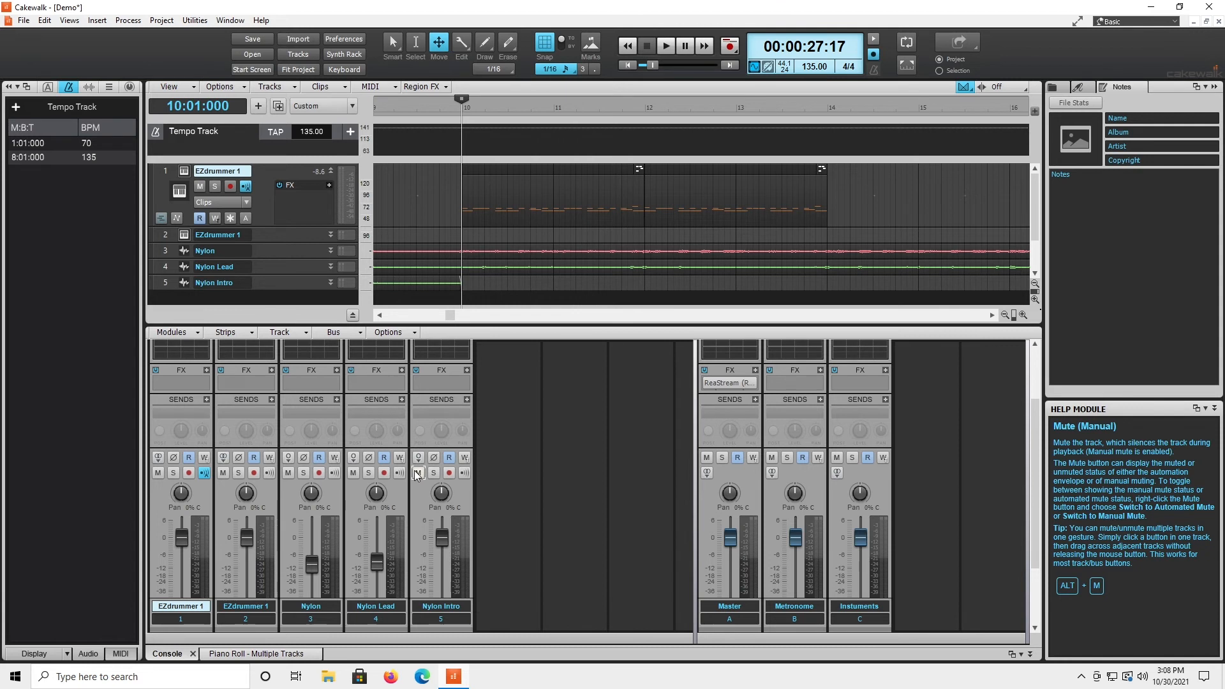
pyautogui.press('space')
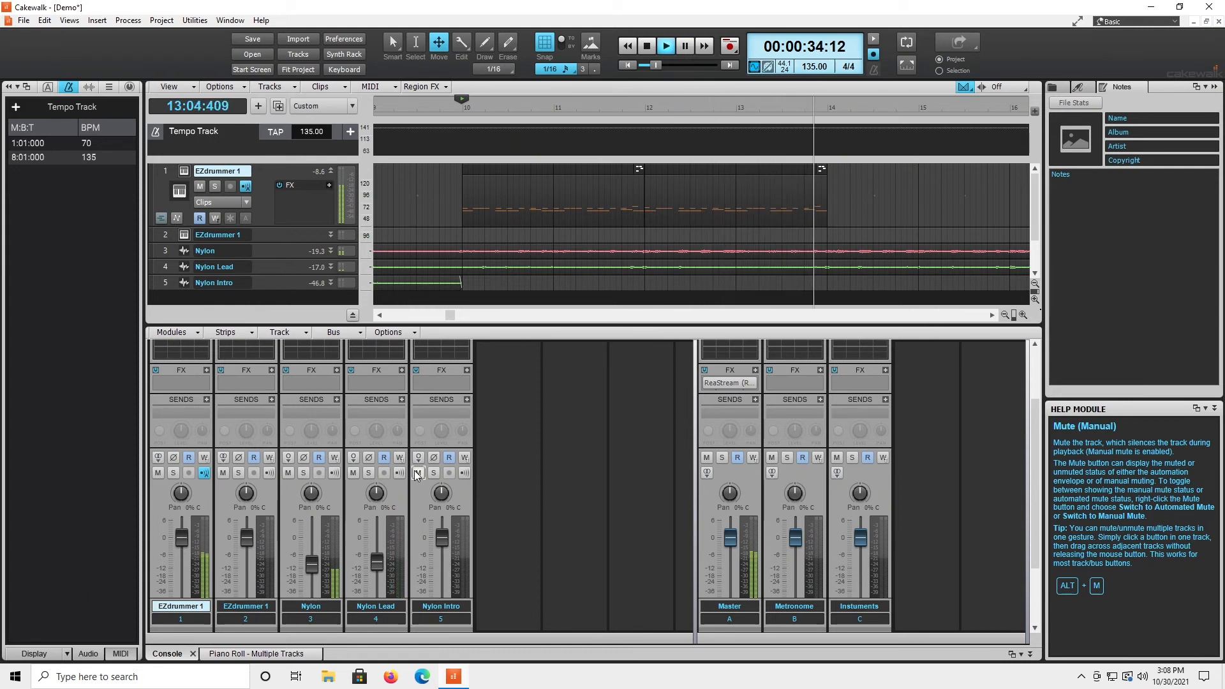
pyautogui.press('space')
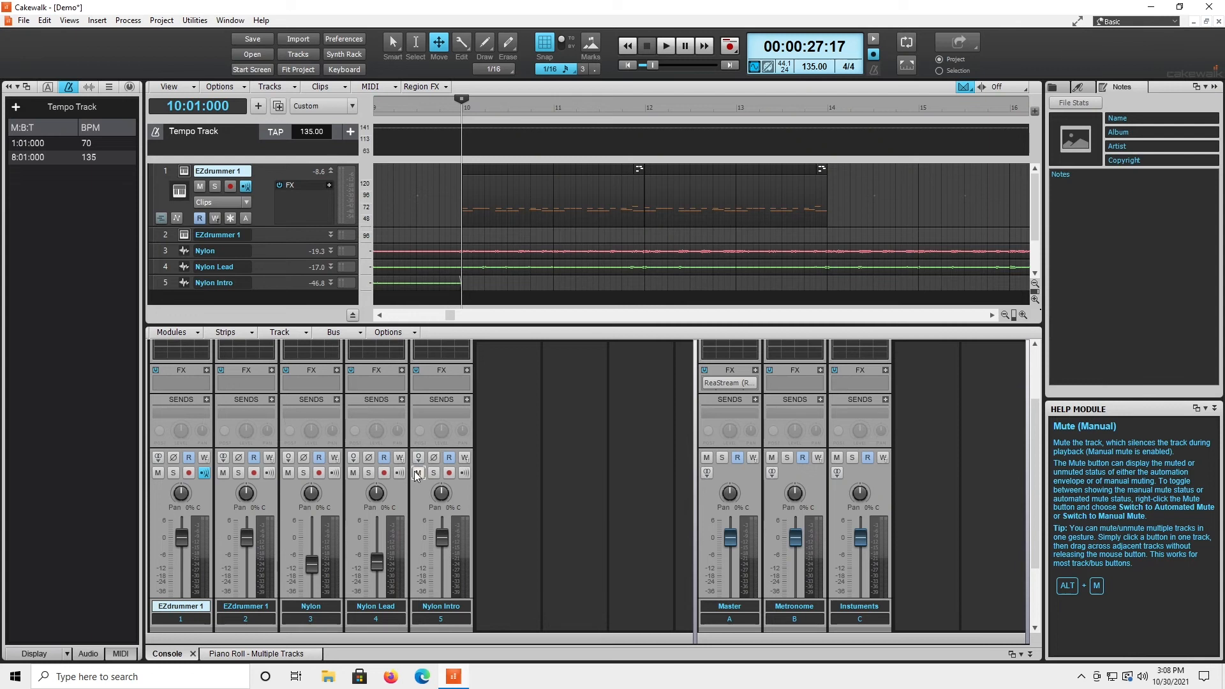
# Move the two-measure clip at measure 22 of EZdrummer track 1 to measure 15 and play it from there.
pyautogui.moveTo(451, 314); pyautogui.dragTo(514, 312)
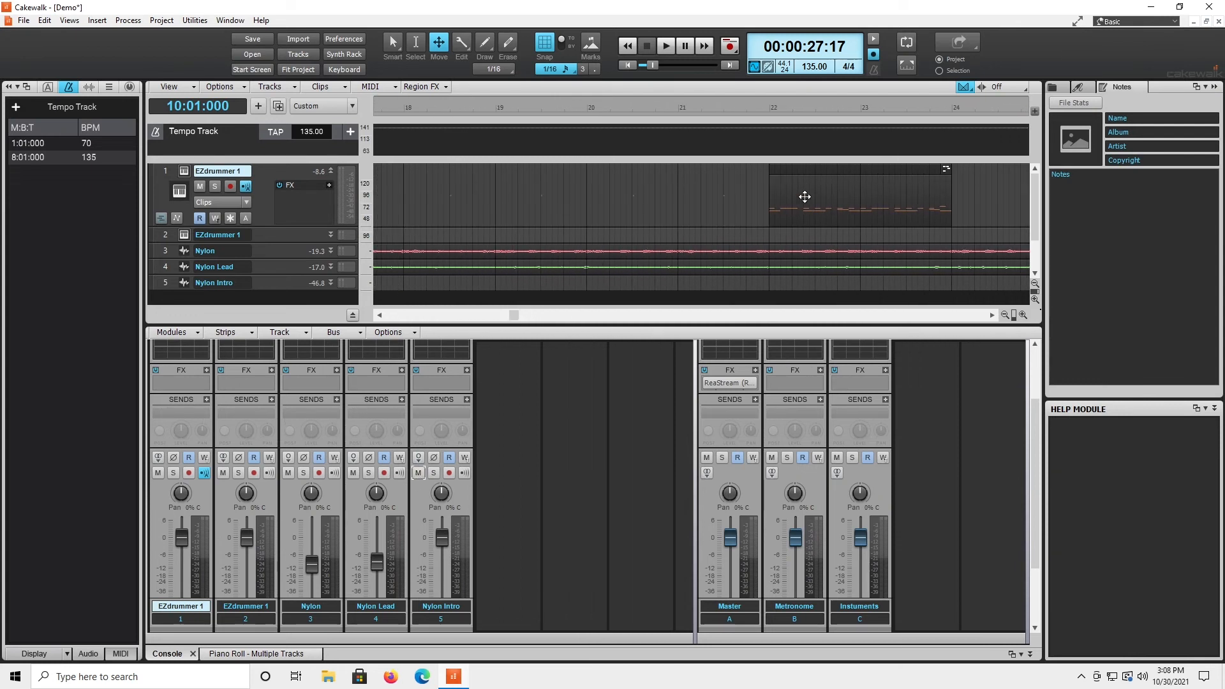
pyautogui.moveTo(814, 208); pyautogui.dragTo(463, 211)
pyautogui.moveTo(514, 313); pyautogui.dragTo(472, 313)
pyautogui.moveTo(942, 209); pyautogui.dragTo(659, 212)
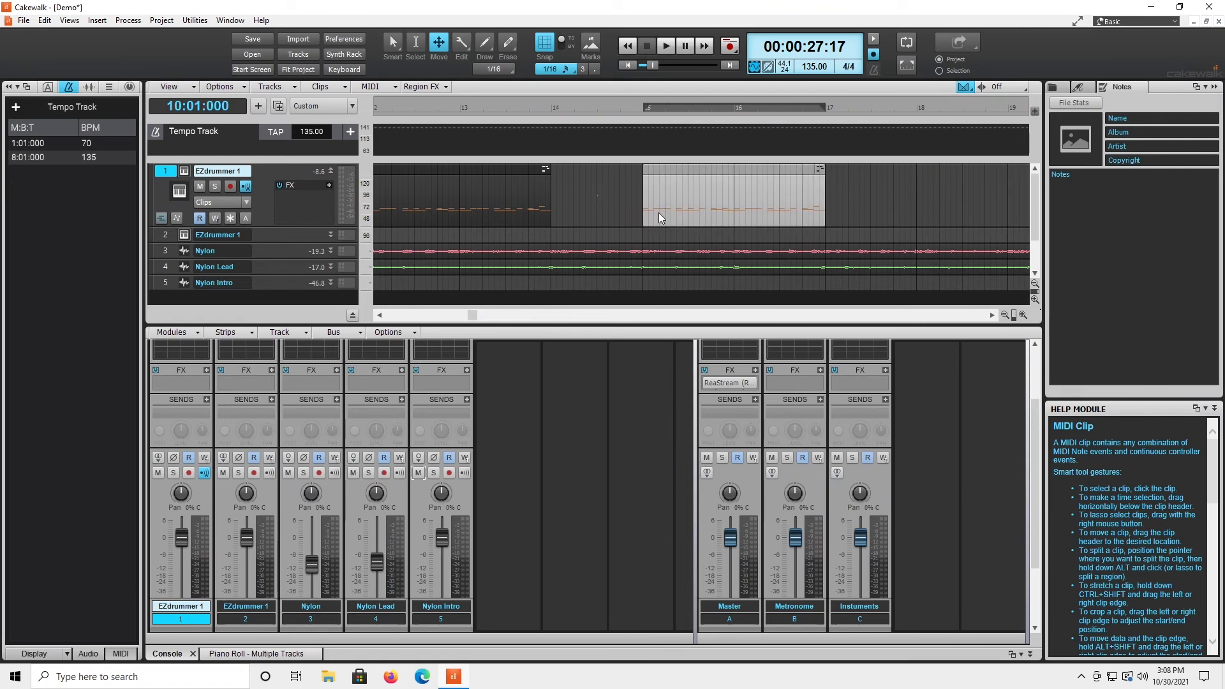
pyautogui.click(642, 295)
pyautogui.press('space')
pyautogui.press('space')
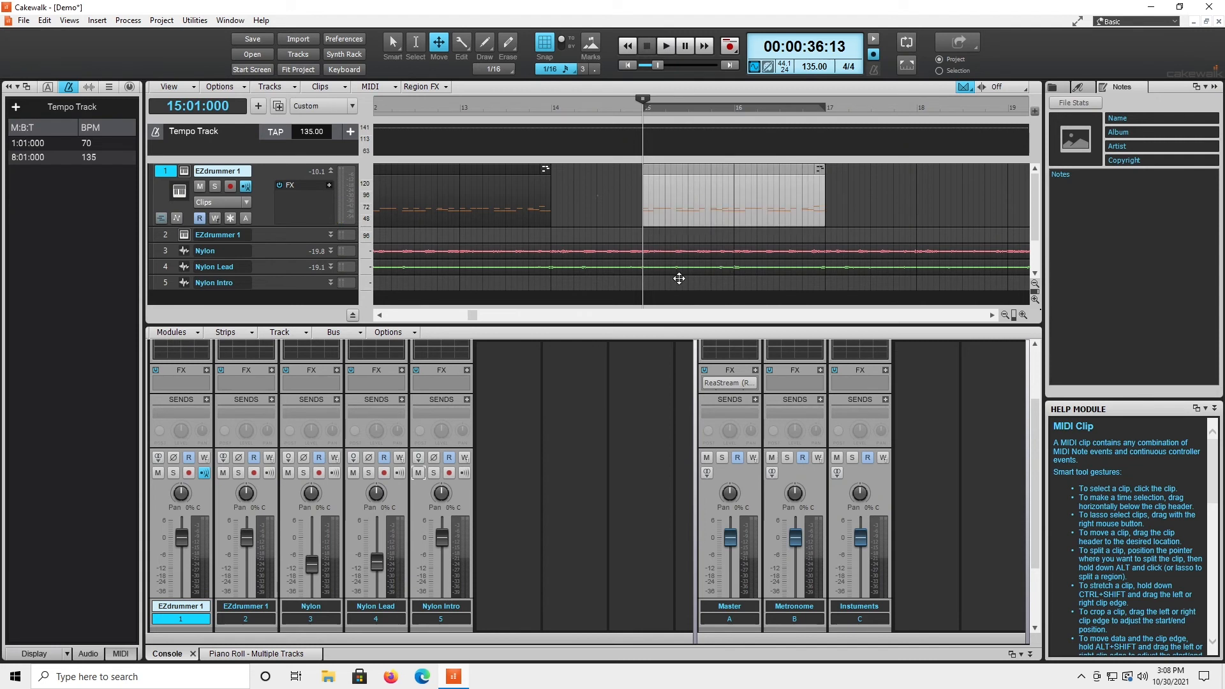
# Move the measure 15 clip to measure 10 on EZdrummer track 2 and paste a copy of it at measure 12.
pyautogui.moveTo(474, 315); pyautogui.dragTo(456, 319)
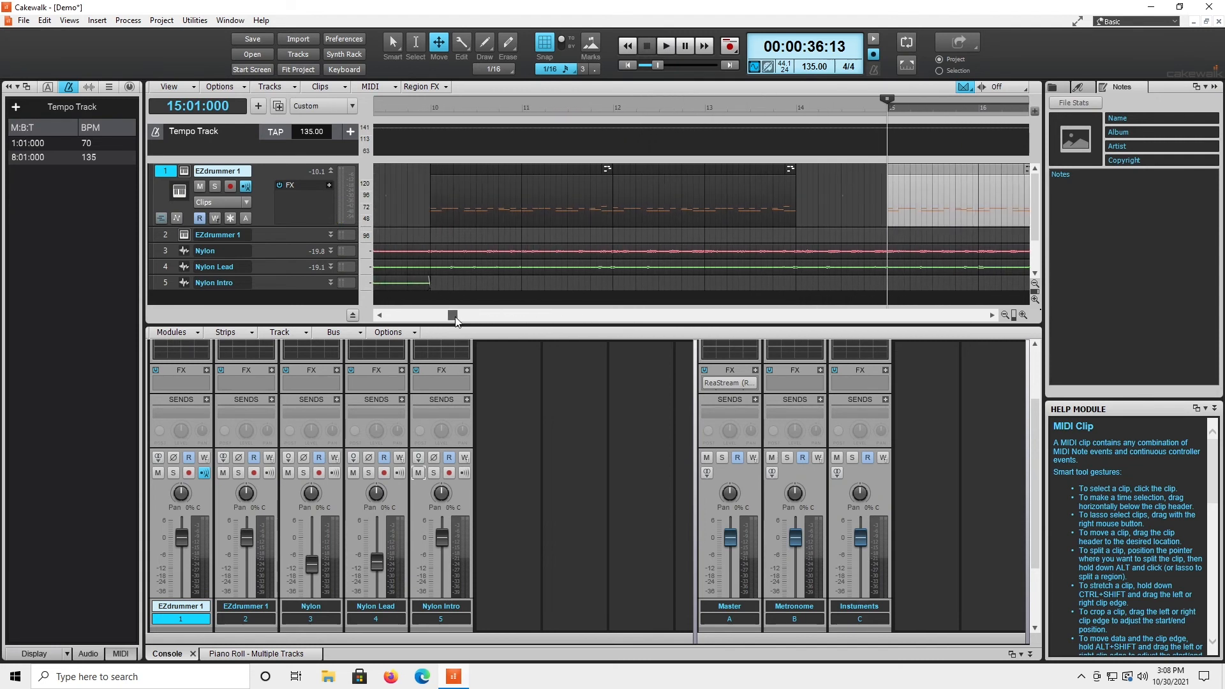
pyautogui.moveTo(642, 250); pyautogui.dragTo(499, 240)
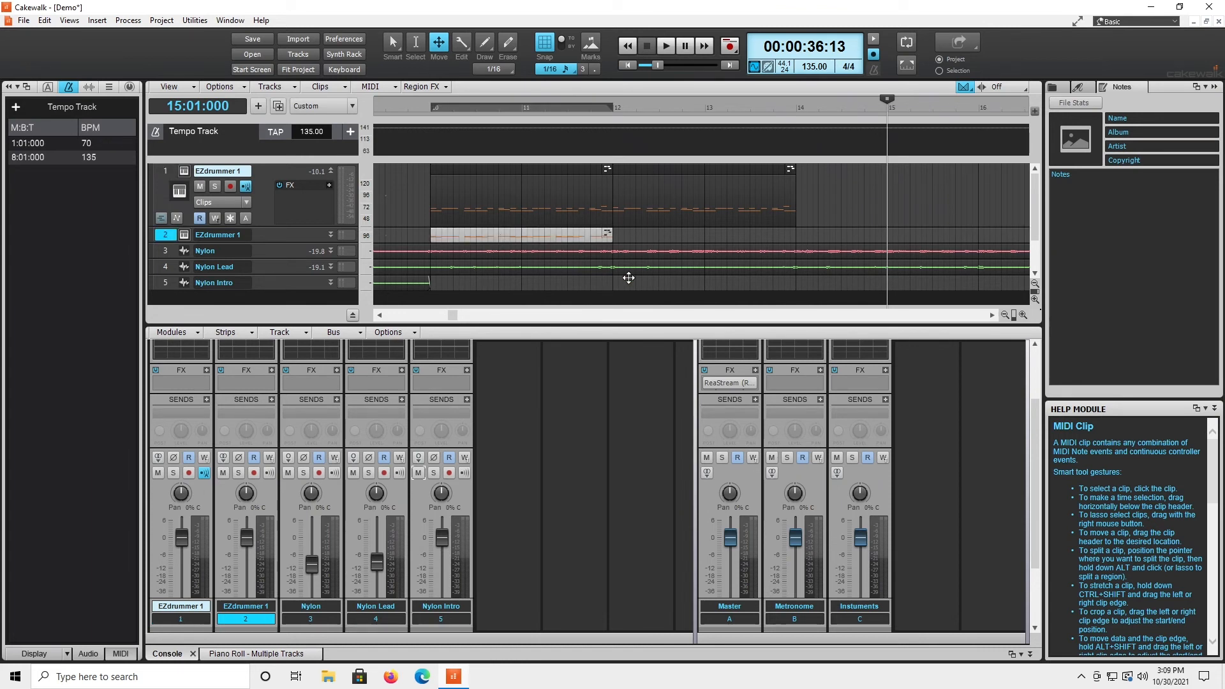
pyautogui.click(613, 300)
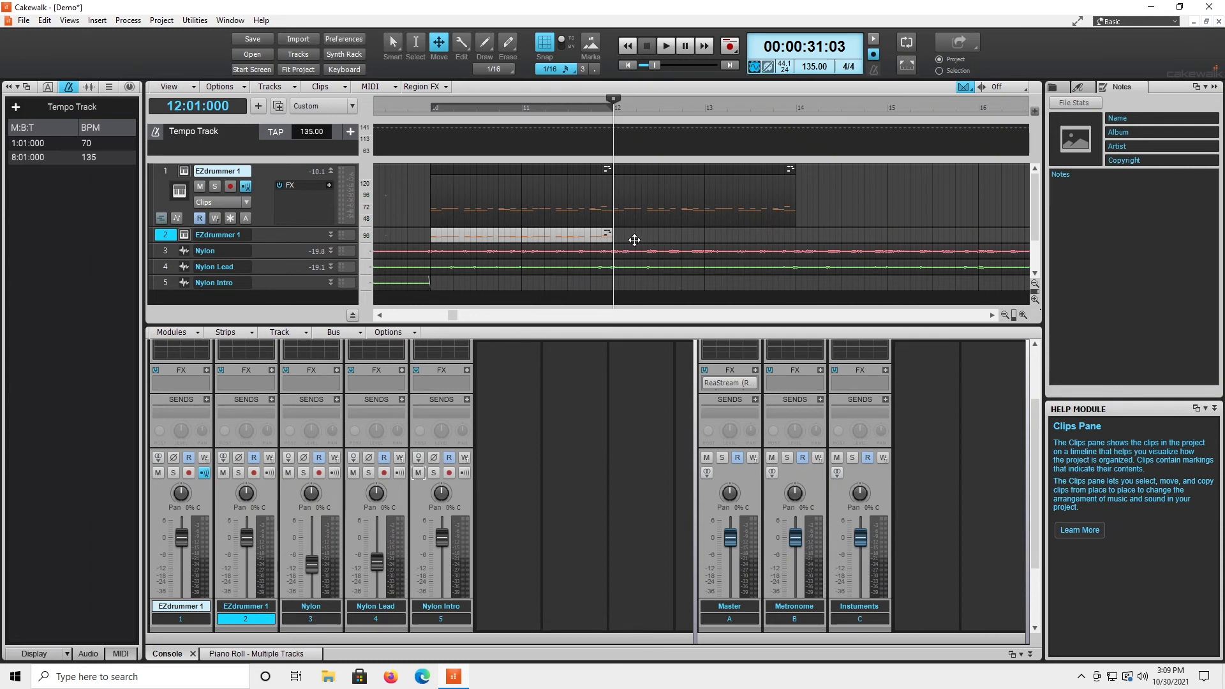
pyautogui.click(161, 237)
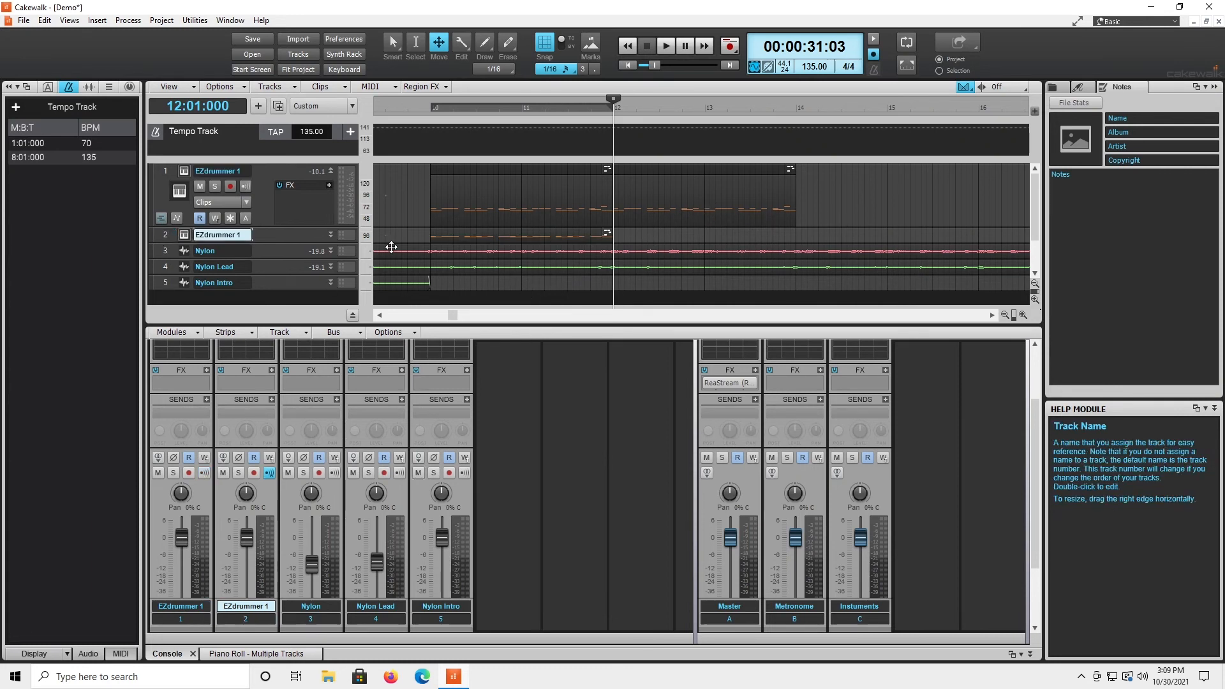
pyautogui.click(164, 235)
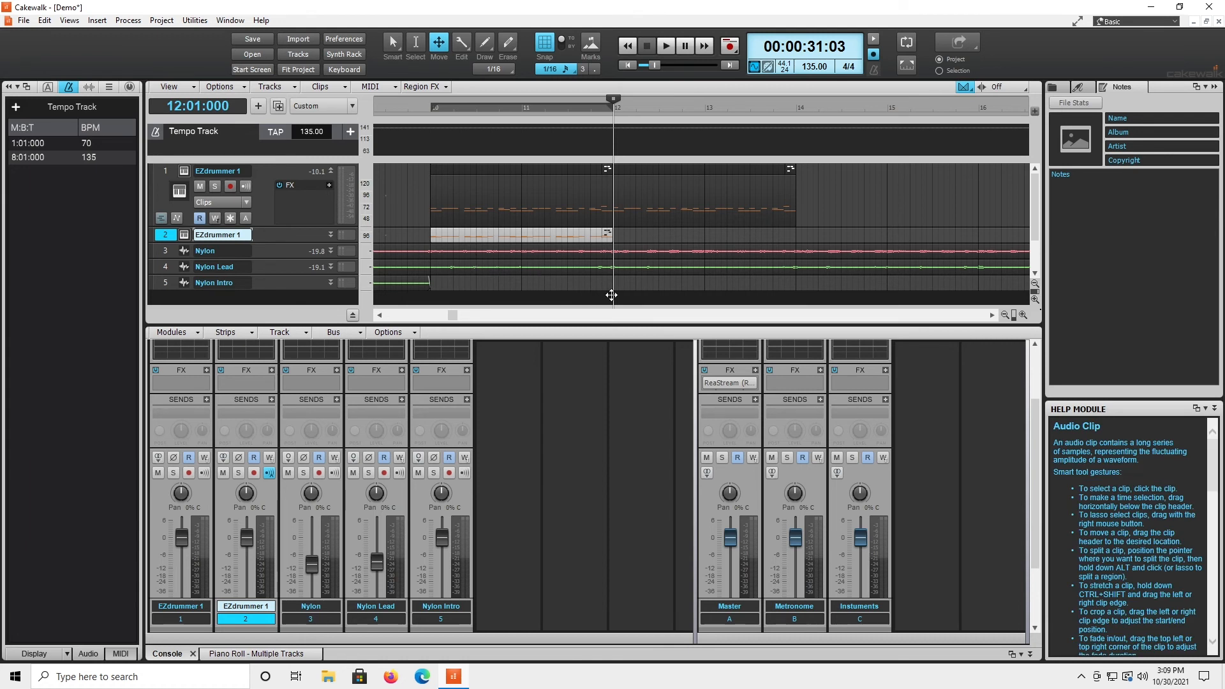
# Mute EZdrummer track 1 and play track 2's drums with the guitars from just before measure 10.
pyautogui.click(435, 295)
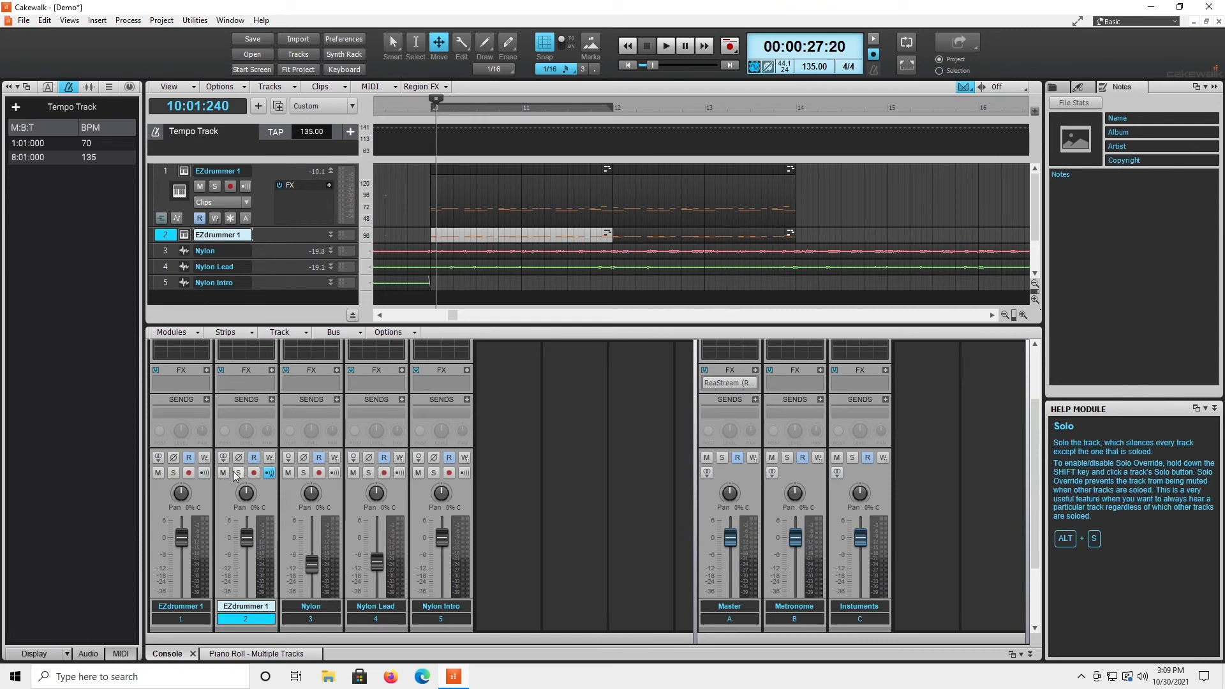
pyautogui.click(158, 473)
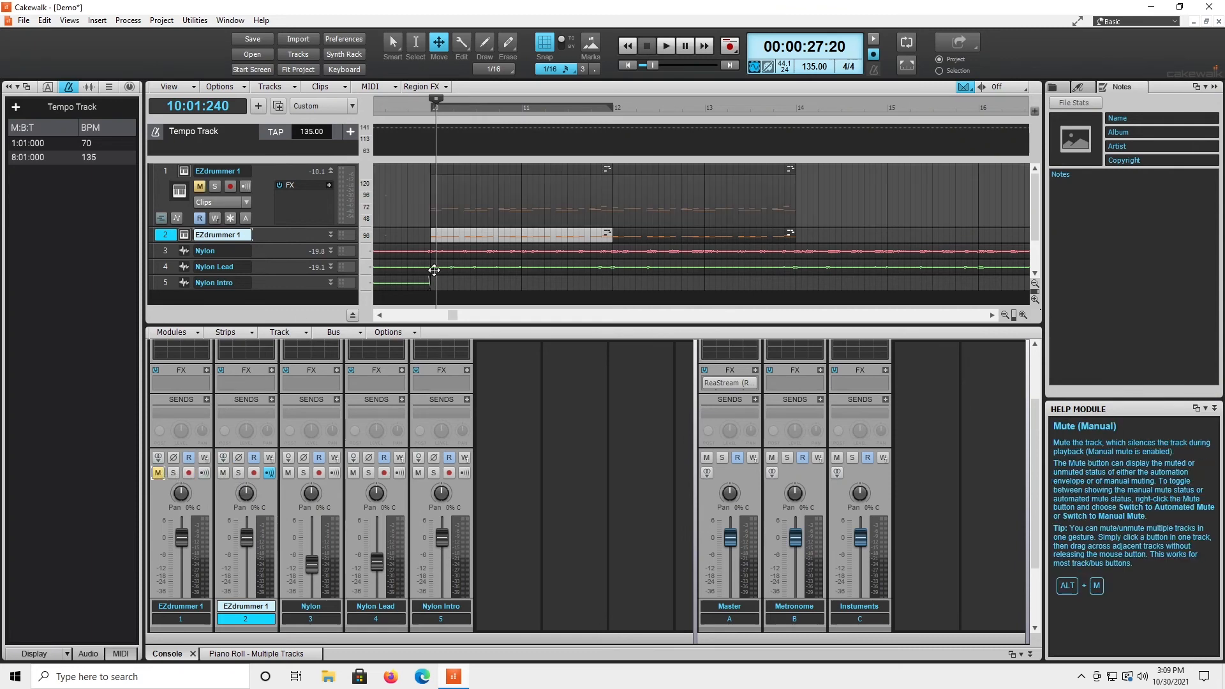
pyautogui.scroll(-3, 428, 273)
pyautogui.press('space')
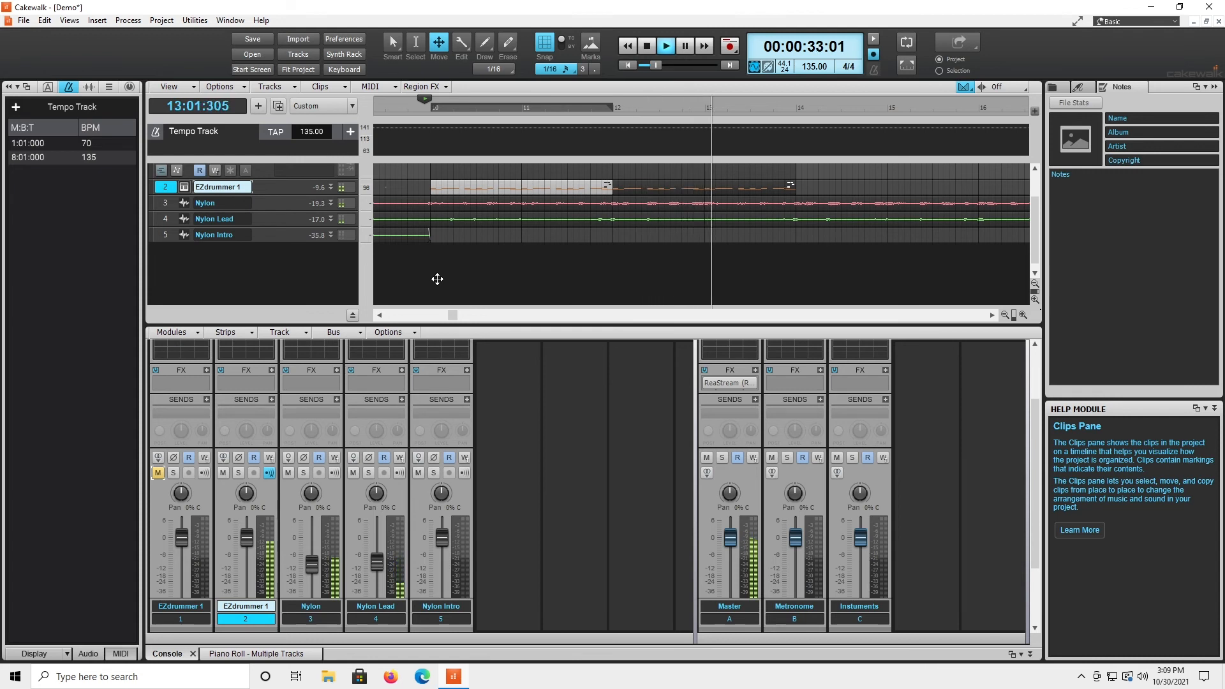
pyautogui.press('space')
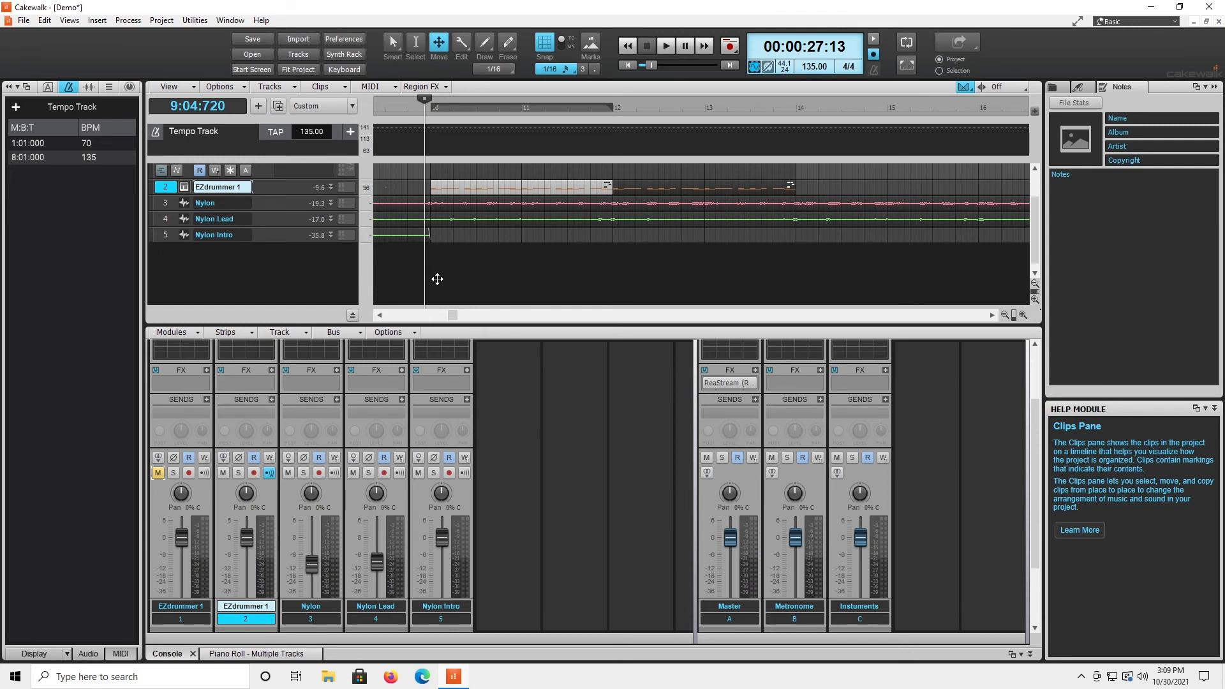
# Unmute EZdrummer track 1 and mute EZdrummer track 2.
pyautogui.click(158, 473)
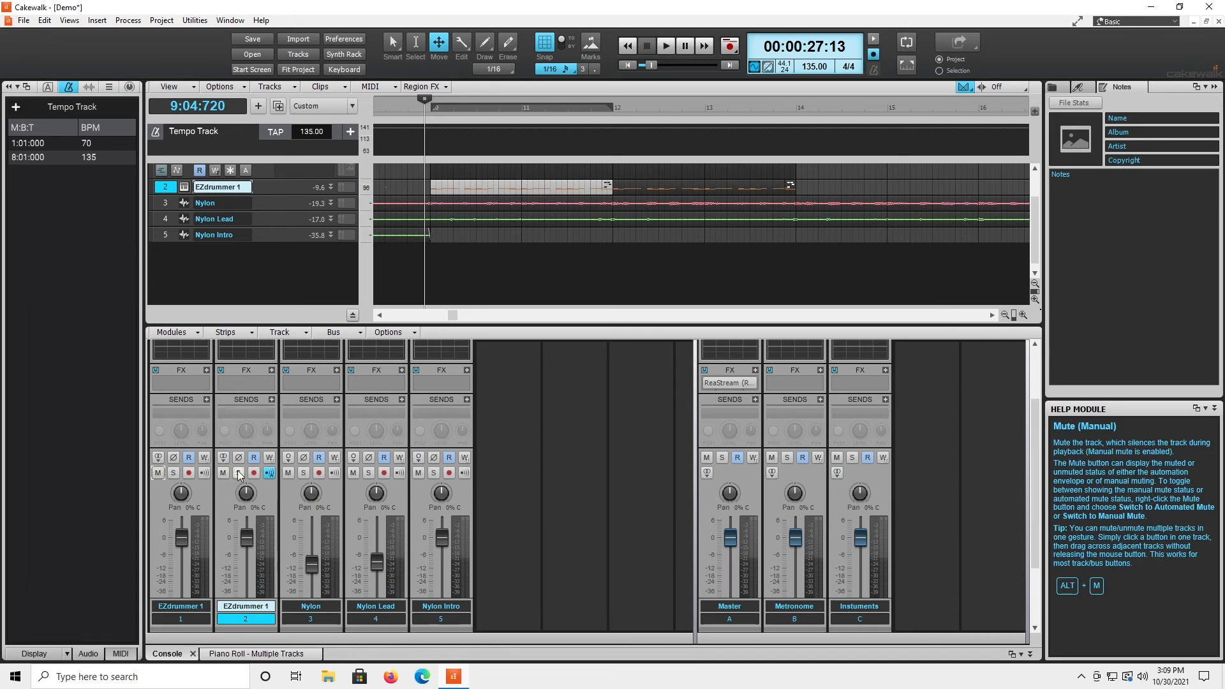
pyautogui.click(222, 473)
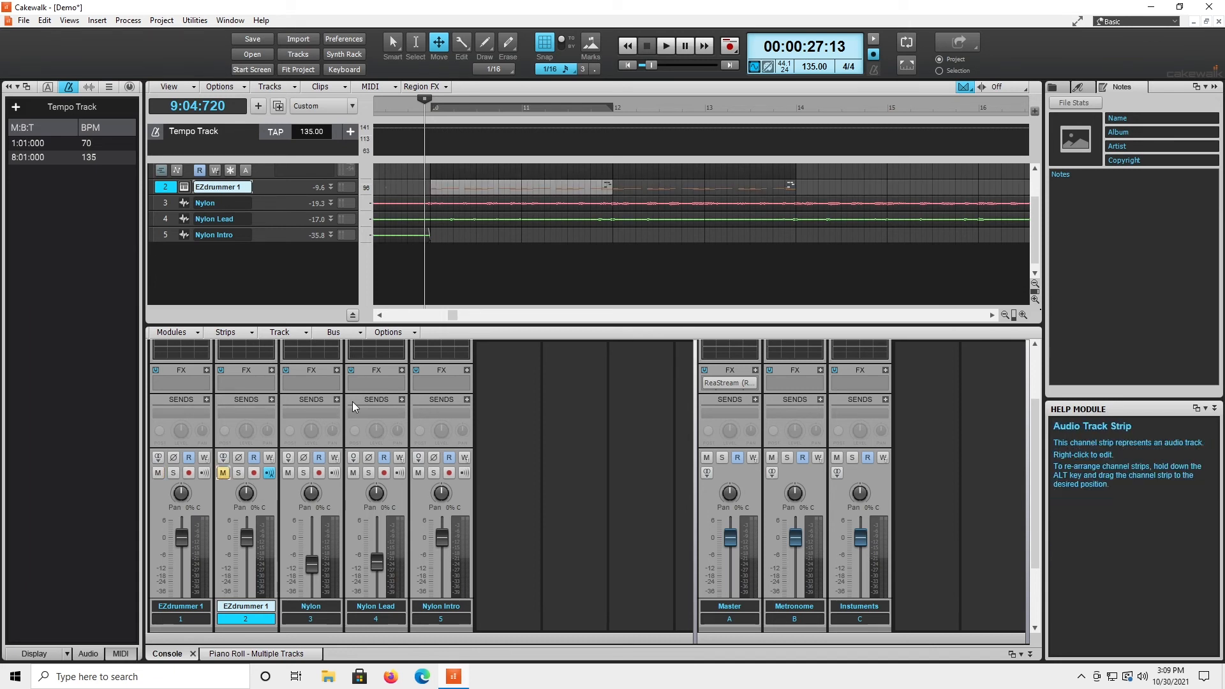
# Play EZdrummer track 1's drums with the guitars from just before measure 10 and stop after measure 13 begins.
pyautogui.press('space')
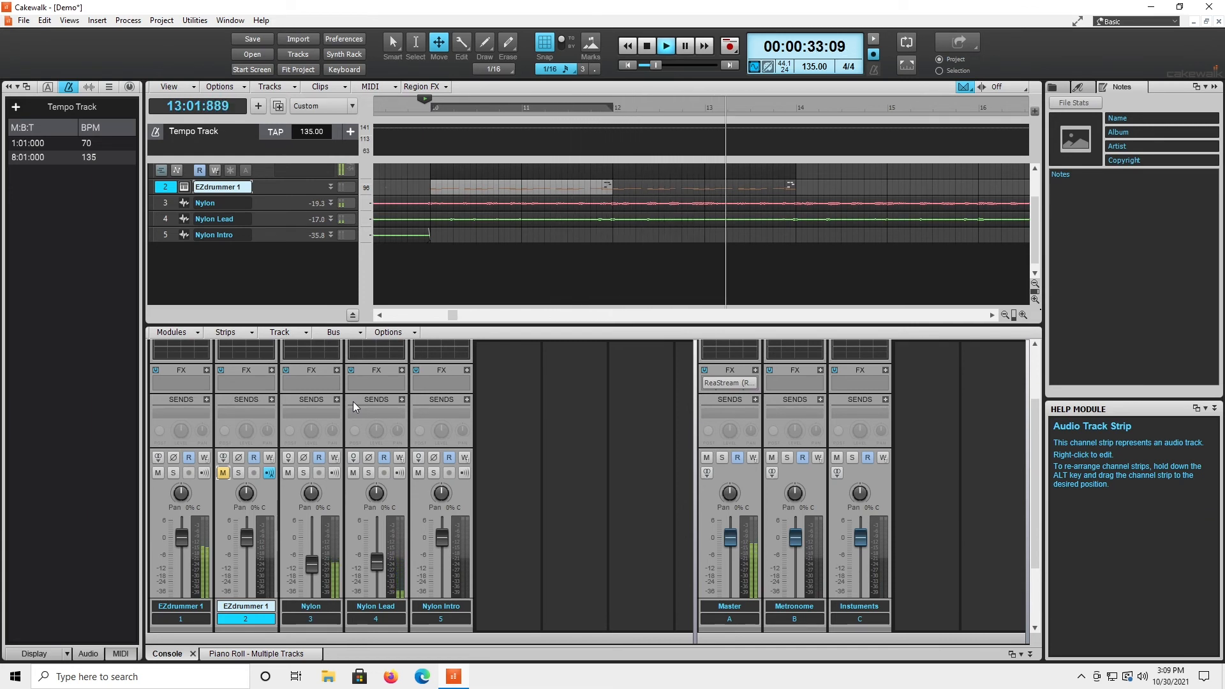
pyautogui.press('space')
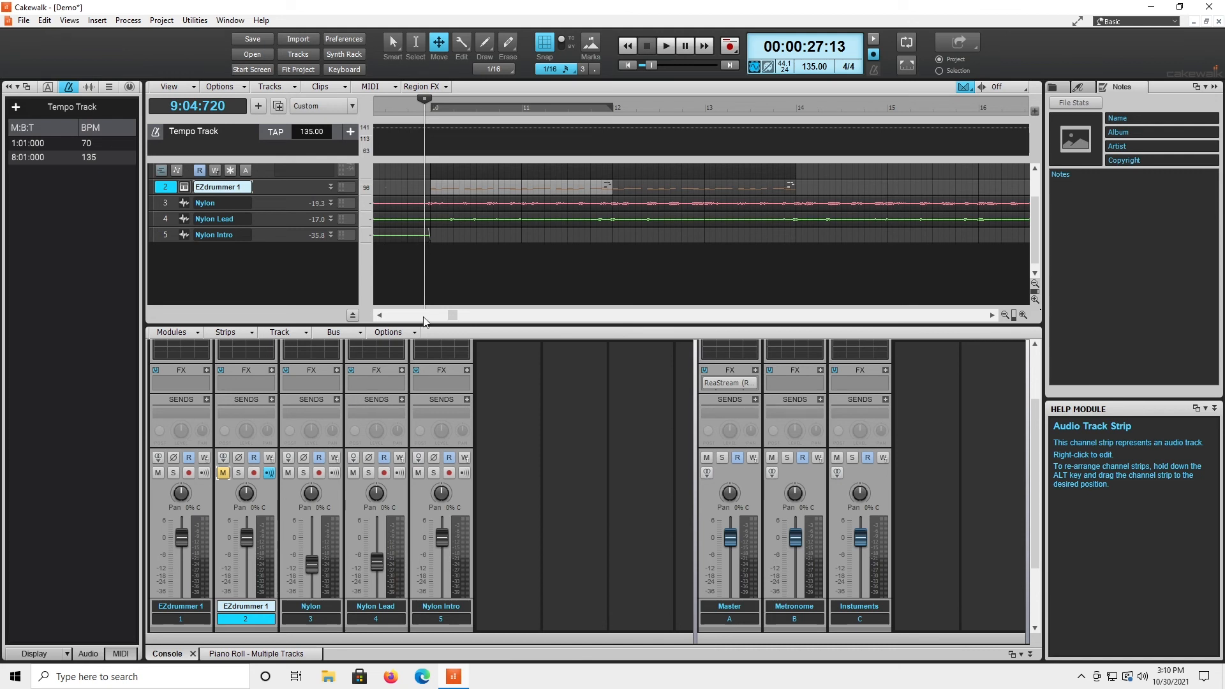
pyautogui.scroll(1, 544, 263)
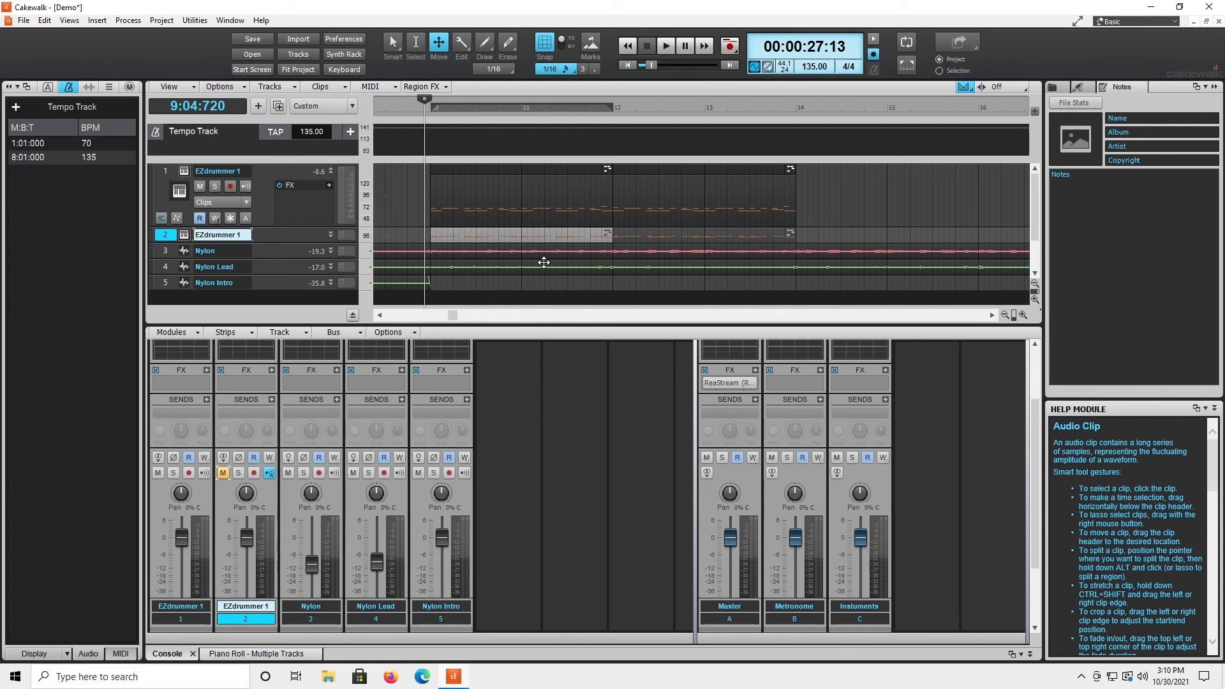
pyautogui.moveTo(450, 319); pyautogui.dragTo(445, 319)
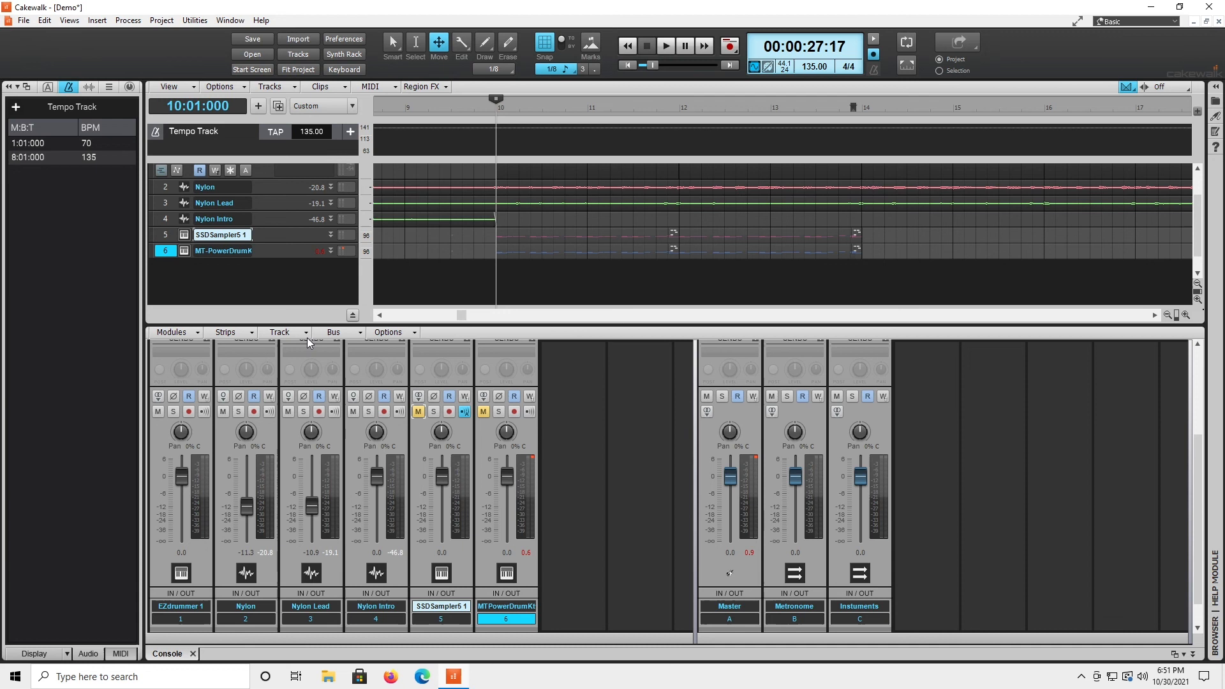
# Play the EZdrummer drums with the guitars from measure 10, leaving the two other drum tracks muted.
pyautogui.press('space')
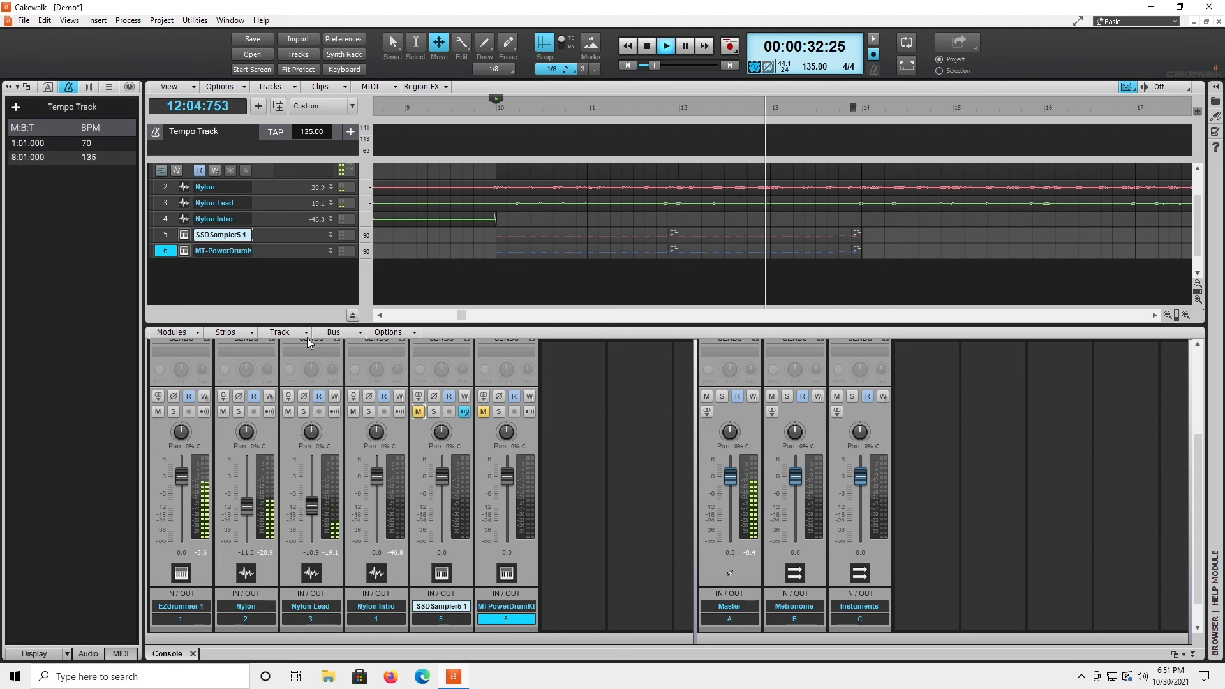
pyautogui.press('space')
# Mute the EZdrummer track, unmute SSDSampler5, and play its drums with the guitars from measure 10.
pyautogui.click(158, 412)
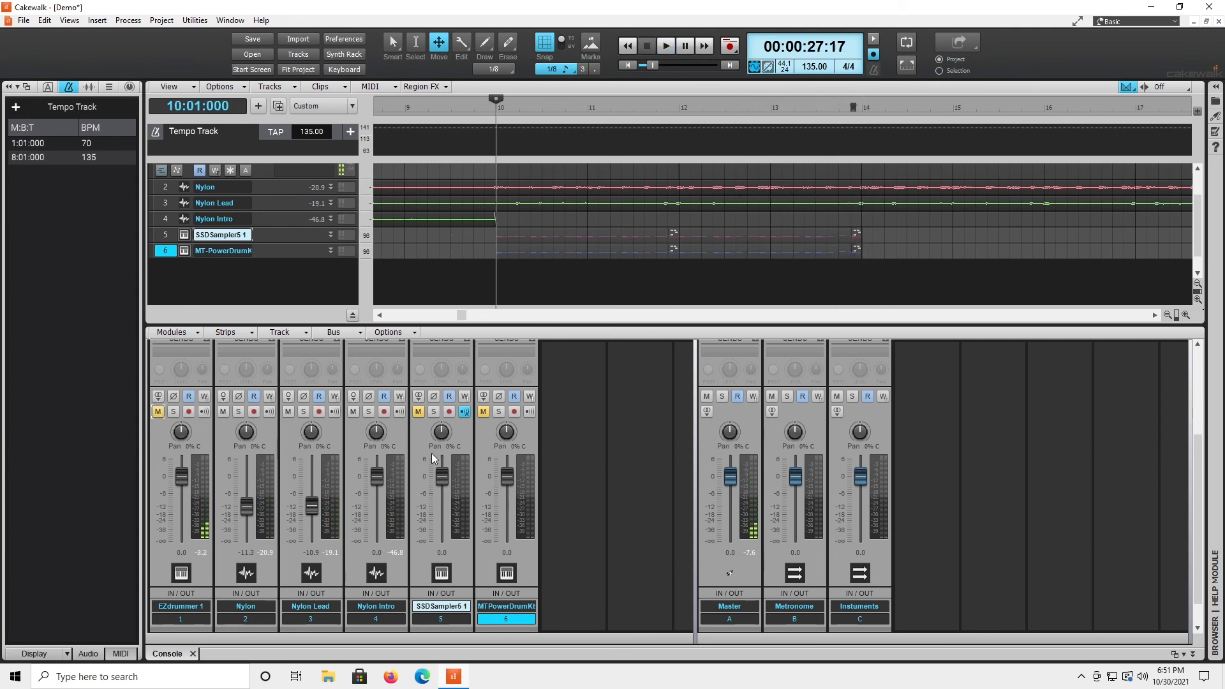
pyautogui.click(417, 412)
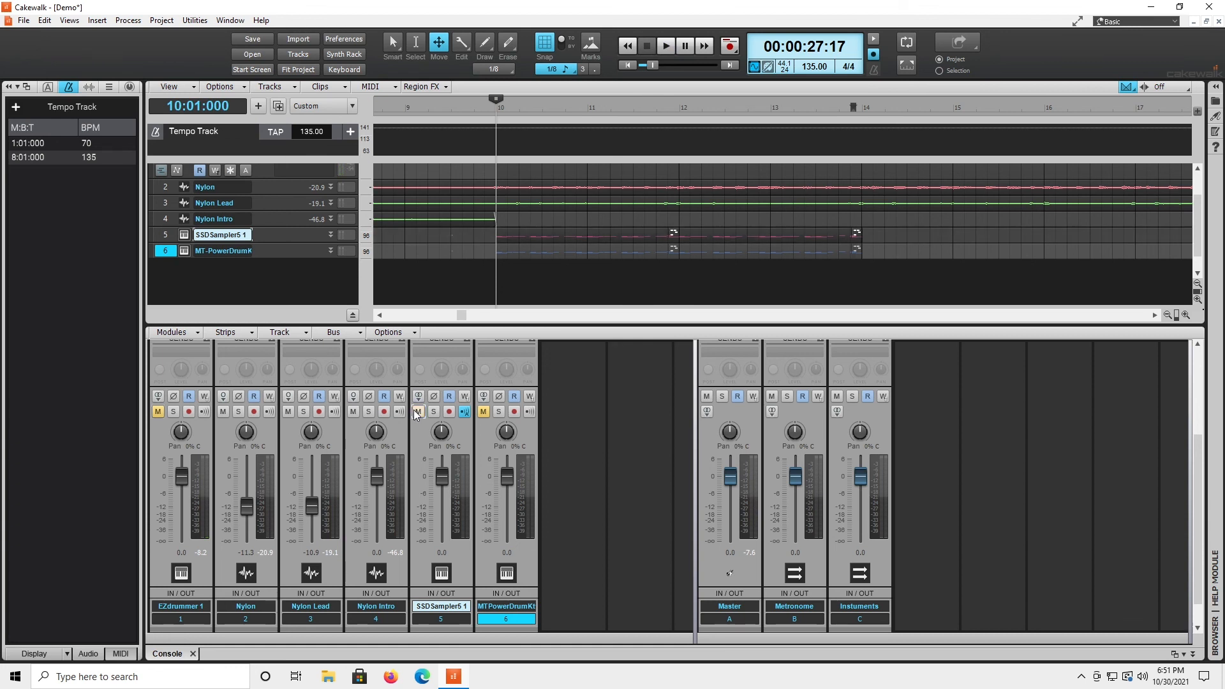
pyautogui.press('space')
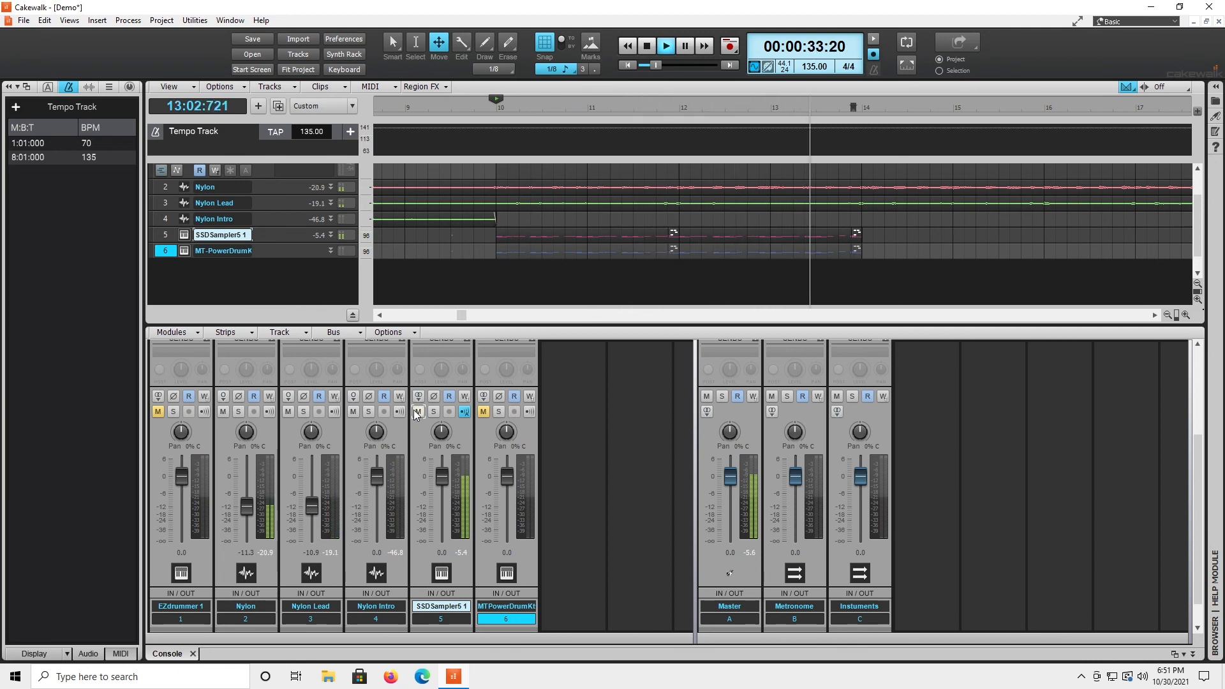
pyautogui.press('space')
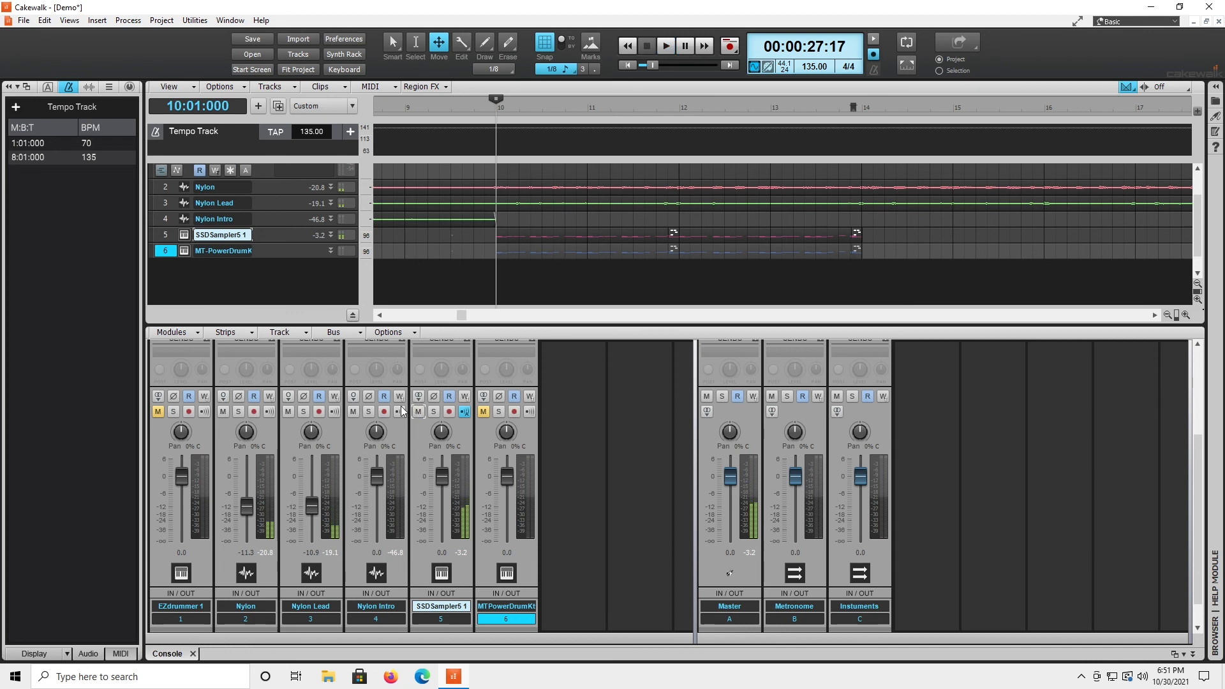
# Mute the SSDSampler5 track, unmute the MT-PowerDrumKit track, and play its drums with the guitars from measure 10.
pyautogui.click(418, 412)
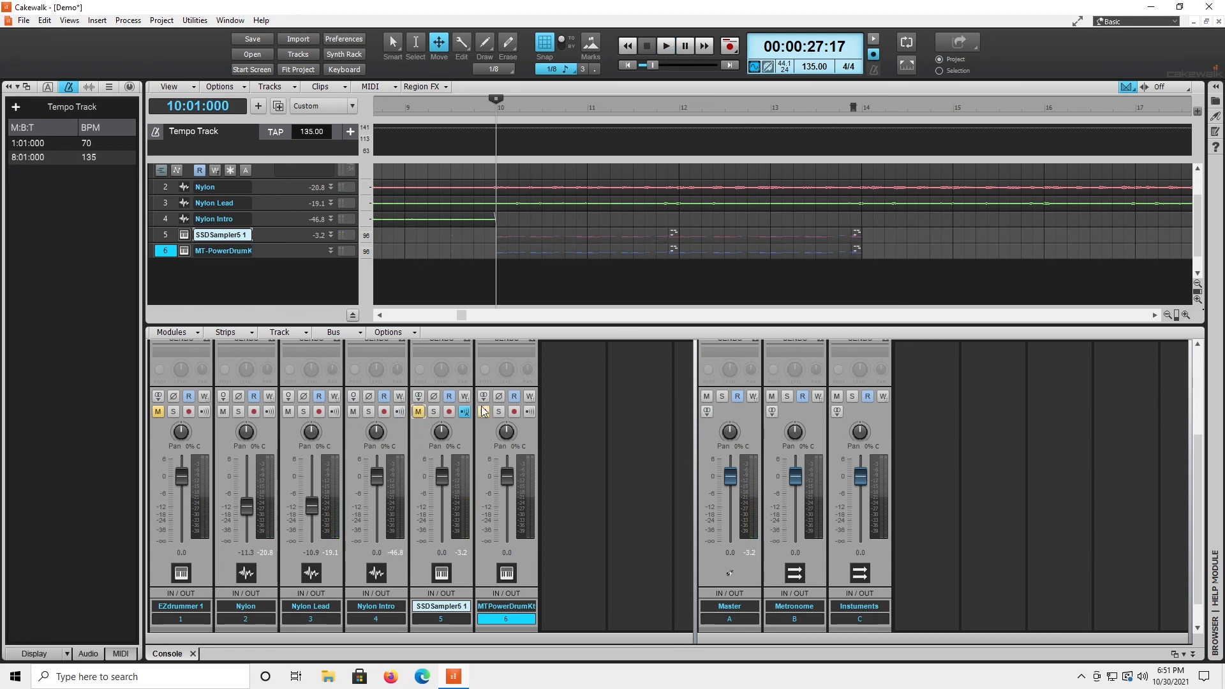
pyautogui.click(483, 411)
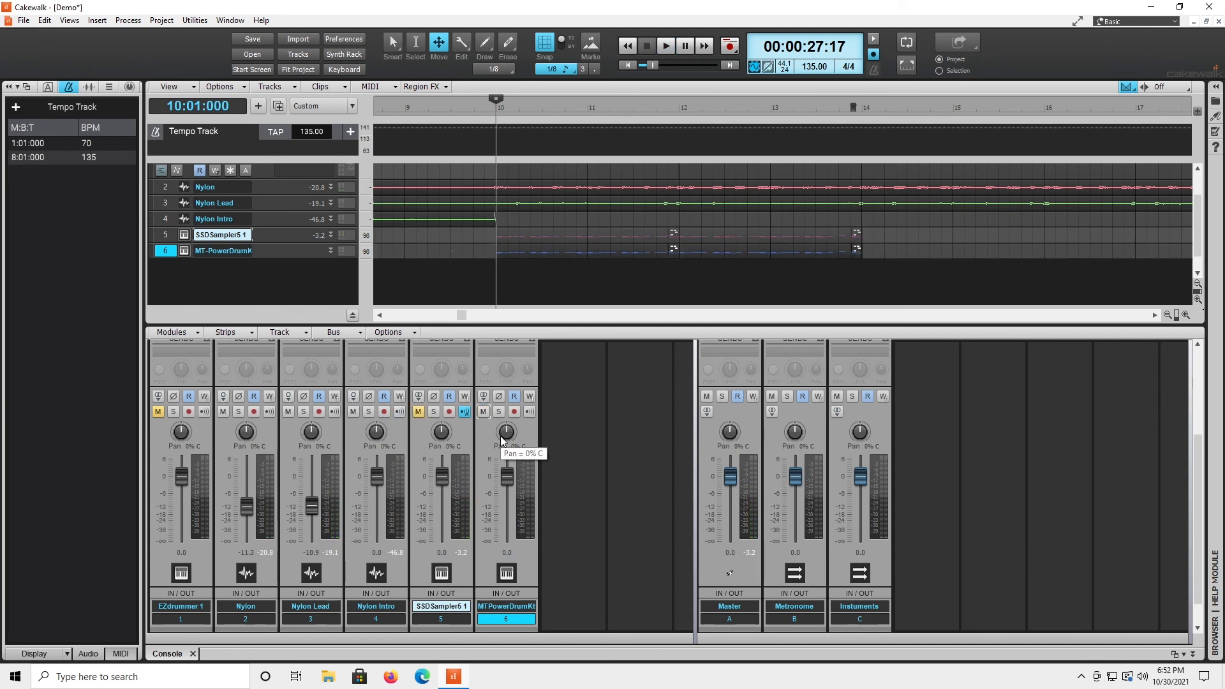
pyautogui.press('space')
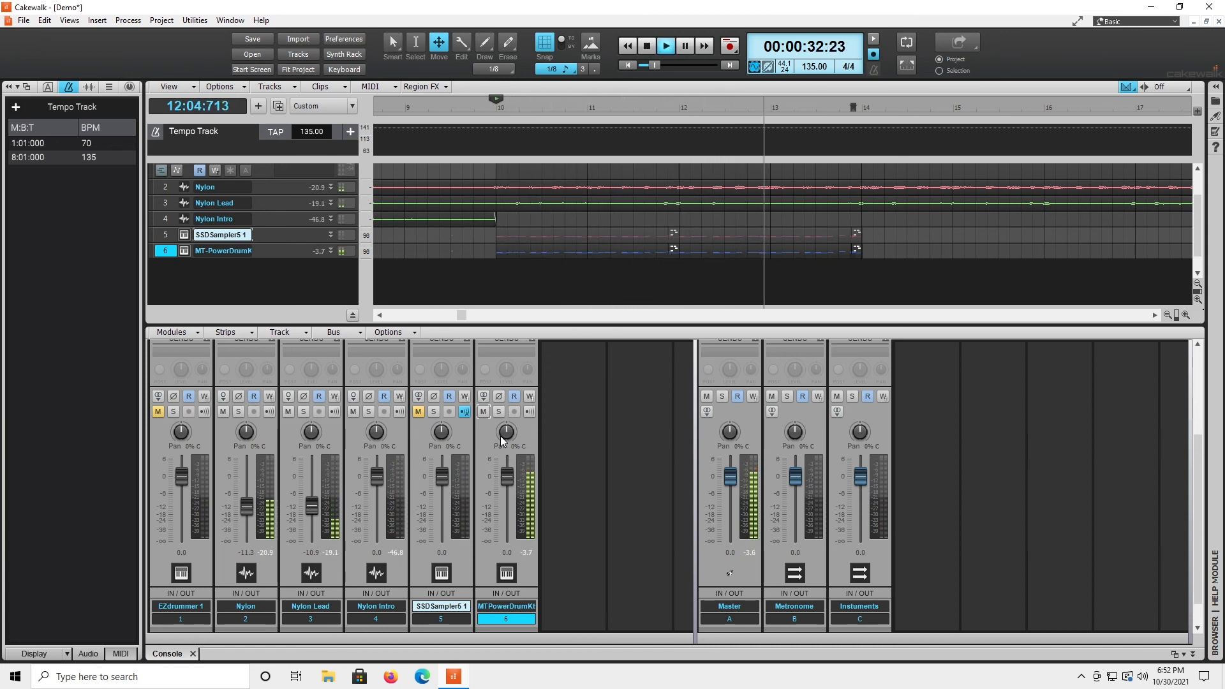
pyautogui.press('space')
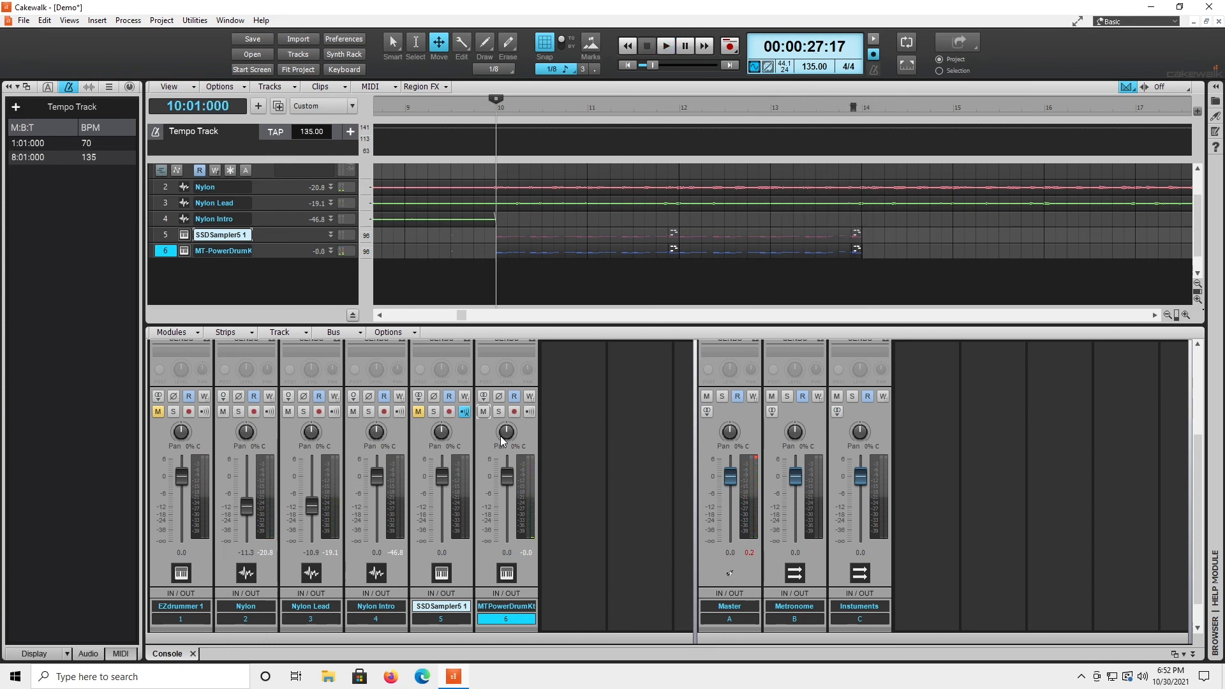